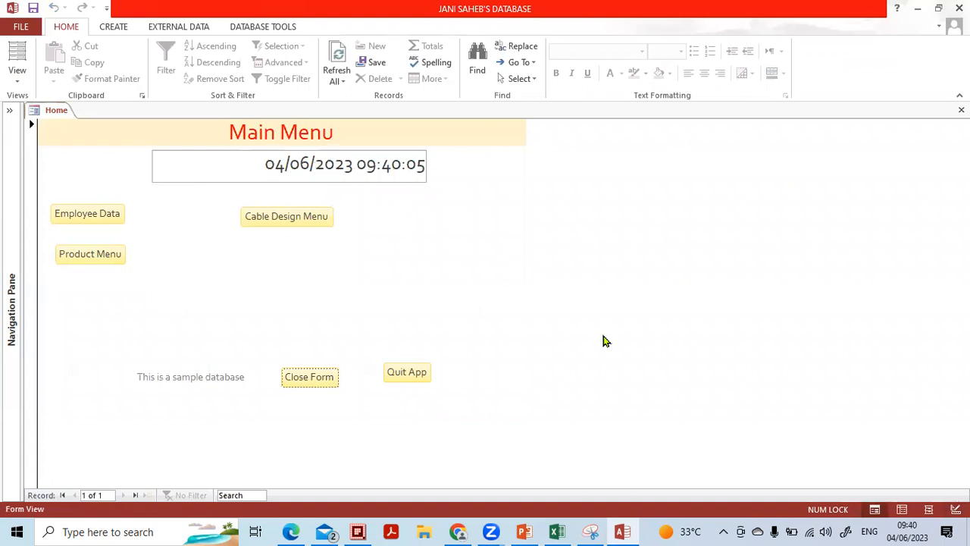
Switch the Main Menu form to Design view and open the =Now() date box's Property Sheet
click(956, 508)
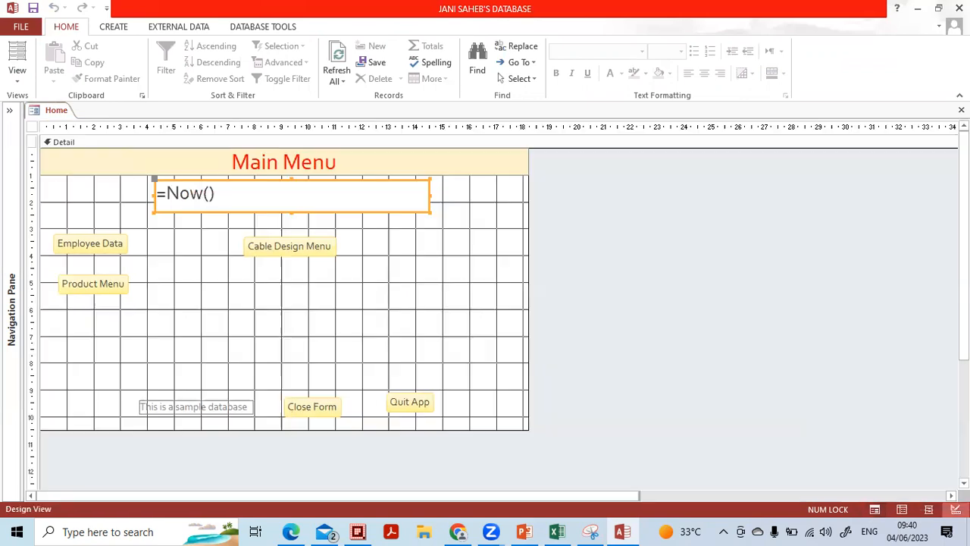
double_click(379, 211)
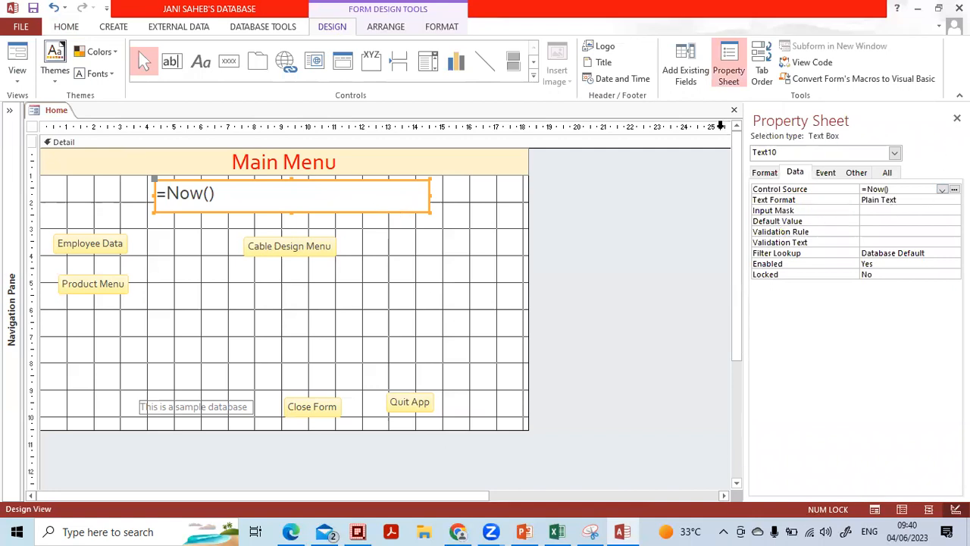
mouse_move(941, 158)
mouse_down()
mouse_move(903, 127)
mouse_move(713, 134)
mouse_move(924, 370)
mouse_move(968, 235)
mouse_move(861, 115)
mouse_move(824, 123)
mouse_up()
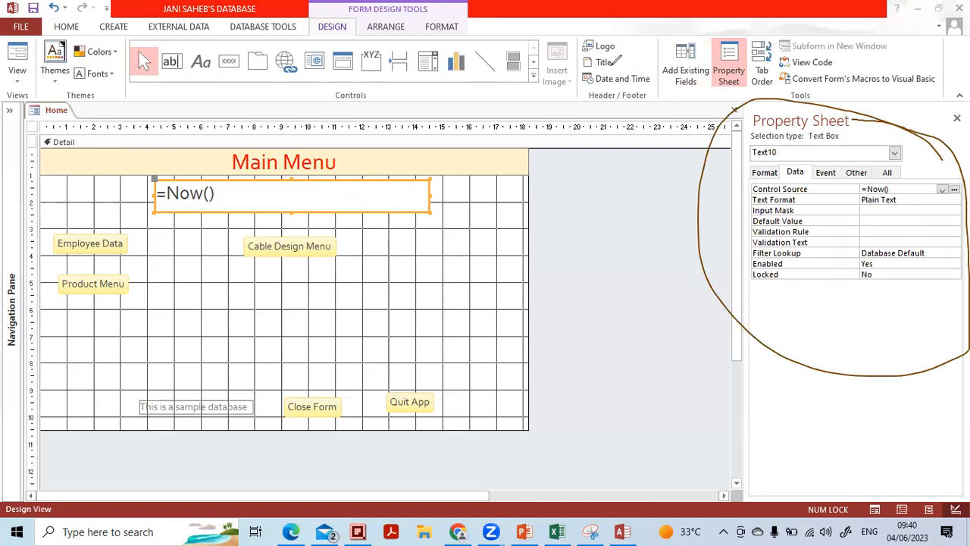
click(612, 63)
click(855, 132)
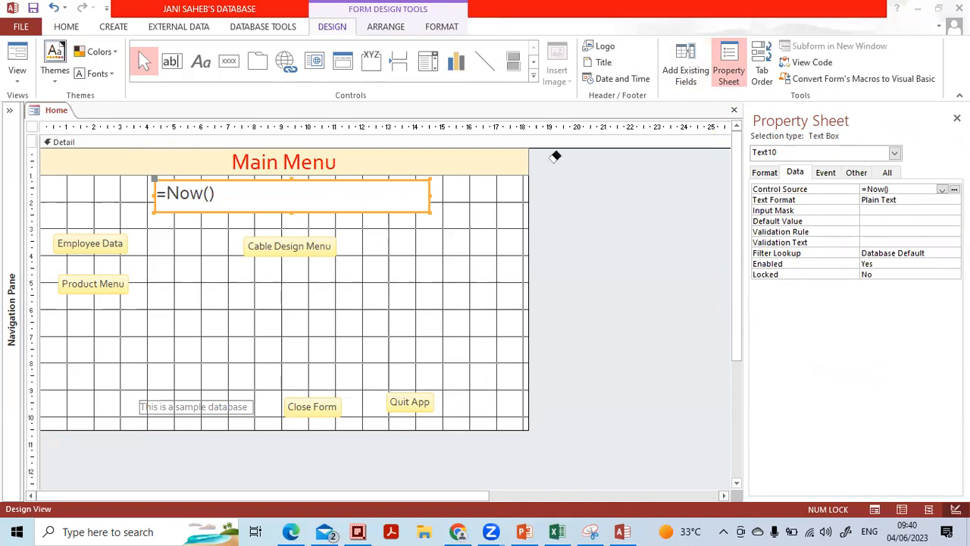
Review the date box's Data properties, leaving Text Format as Plain Text, and show its Format tab
click(877, 219)
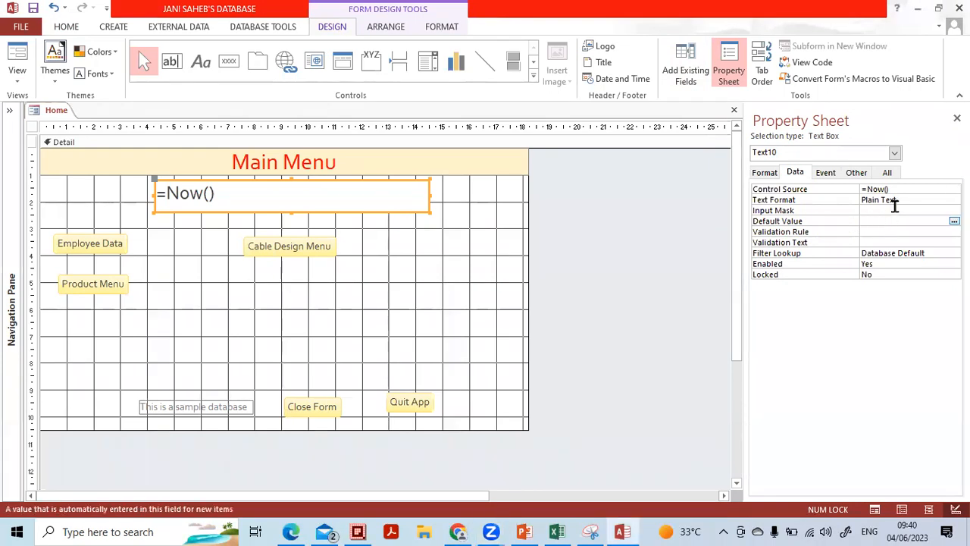
click(902, 199)
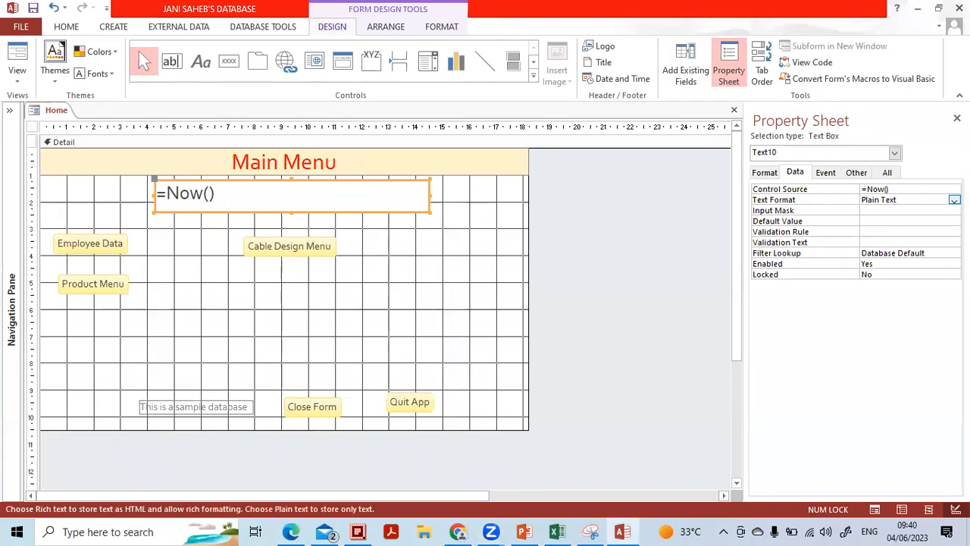
click(954, 201)
click(954, 200)
click(765, 176)
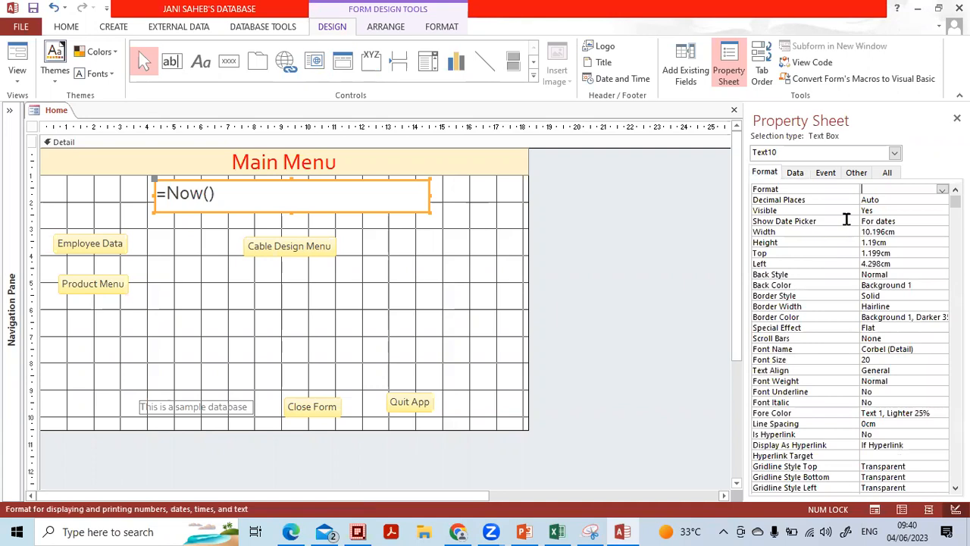
Widen the Property Sheet and browse the date box's Format, Data, Event, Other and All tabs
click(941, 190)
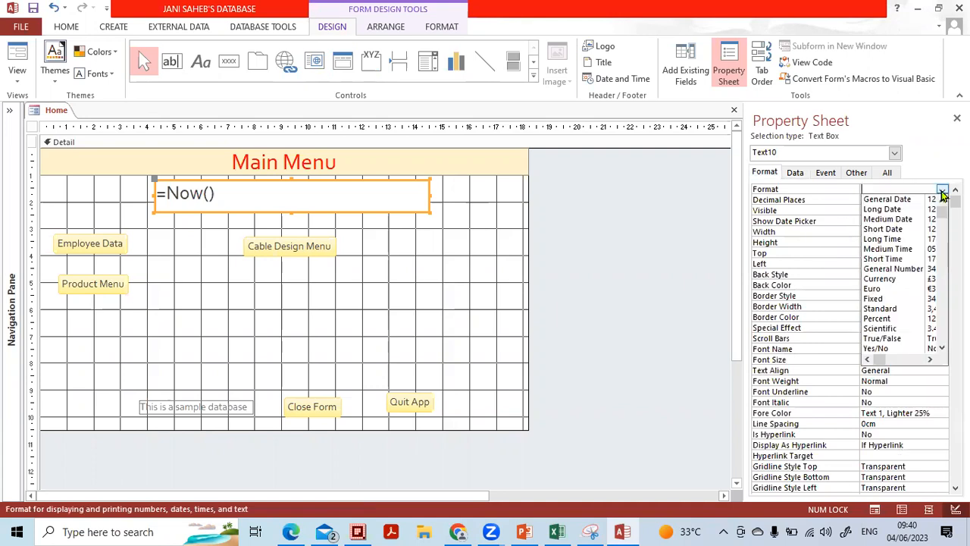
click(941, 190)
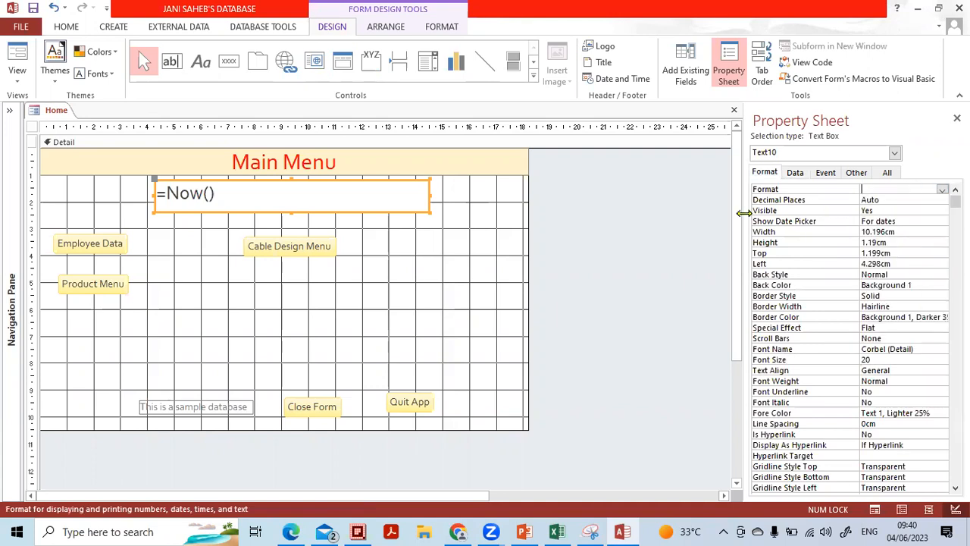
drag(744, 212, 643, 213)
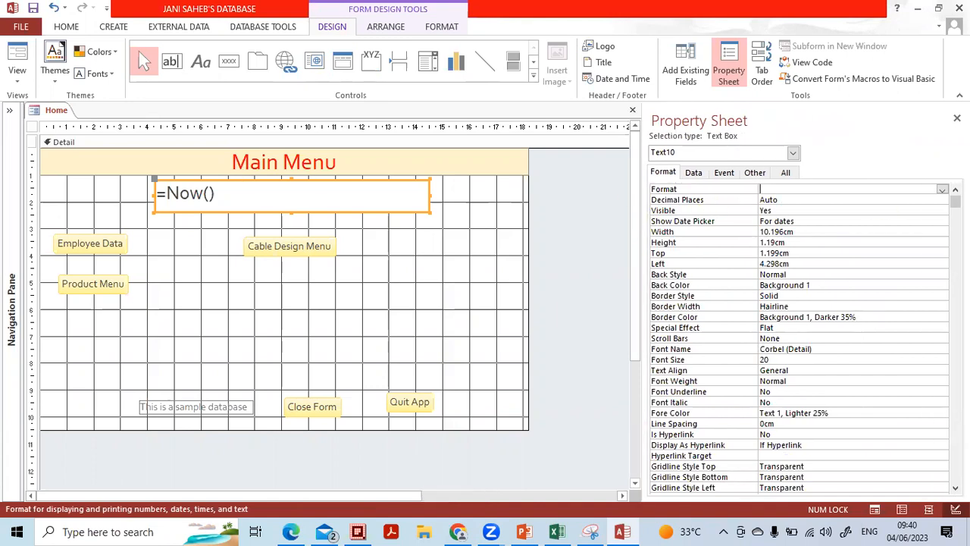
click(941, 190)
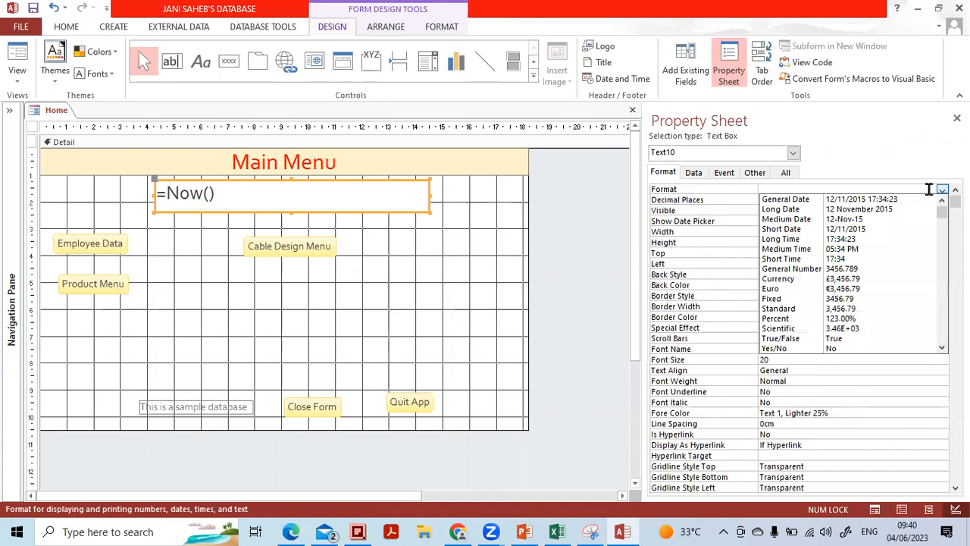
click(669, 174)
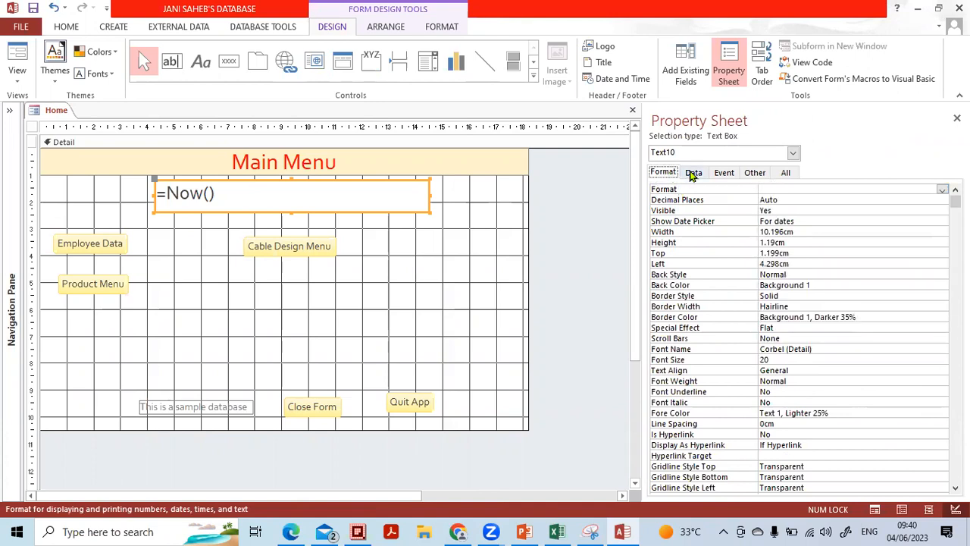
click(692, 175)
click(728, 173)
click(760, 174)
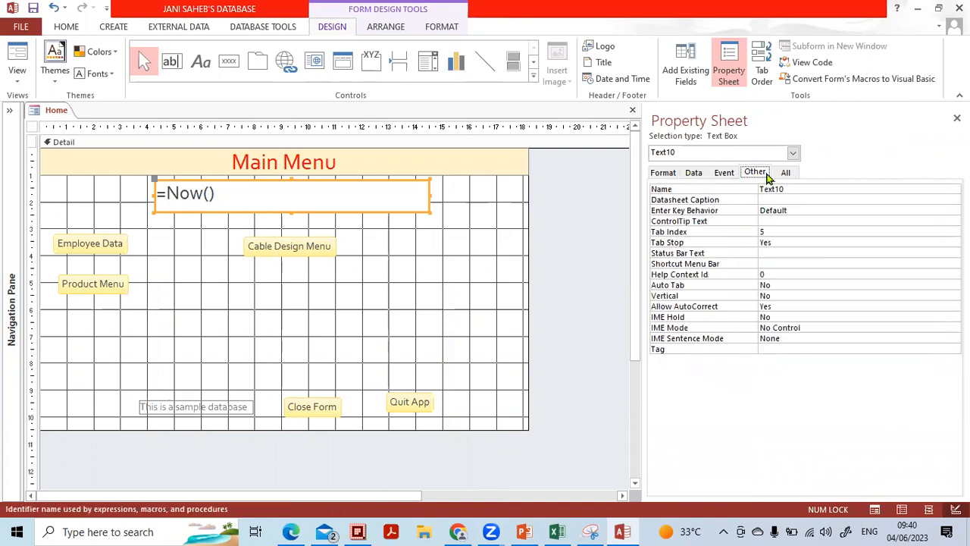
click(783, 175)
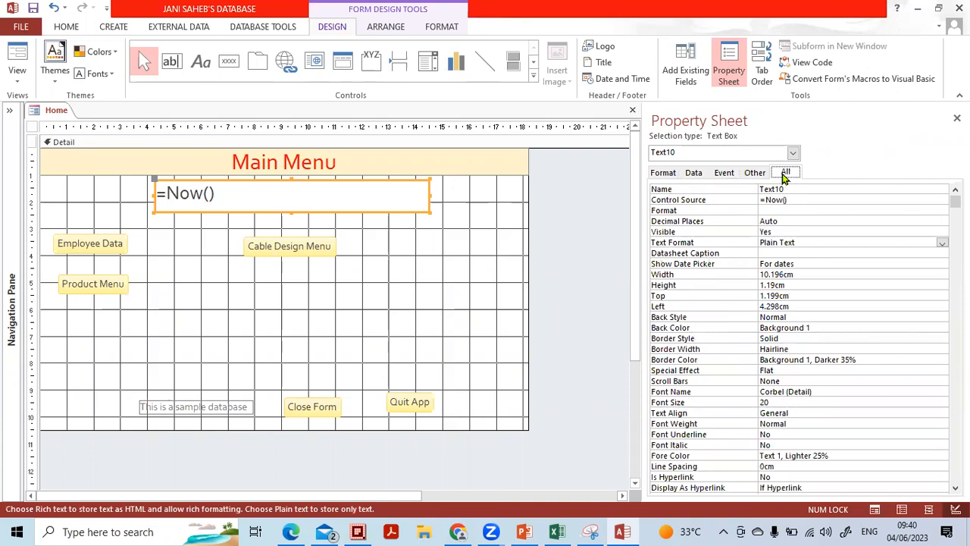
click(661, 173)
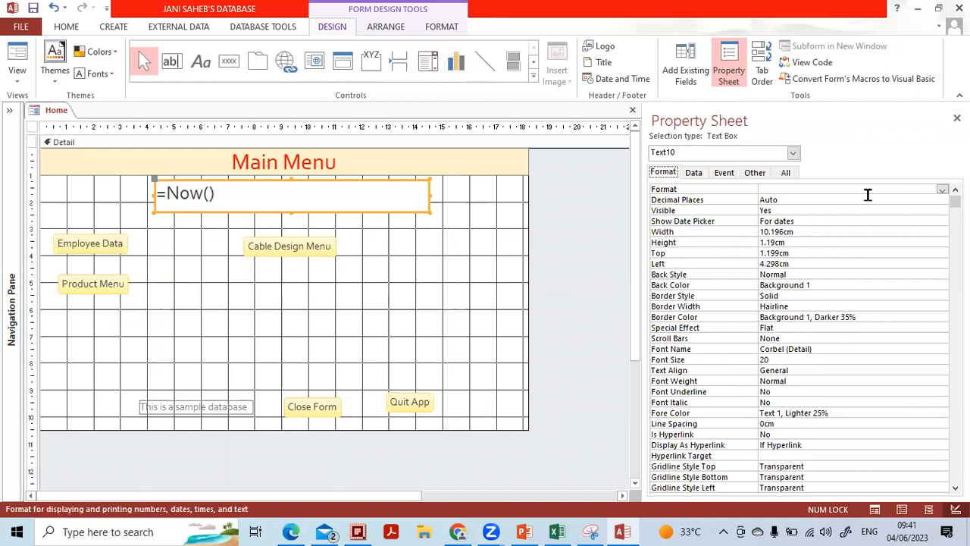
Set the =Now() box's Format to Medium Date and close the Property Sheet
click(942, 190)
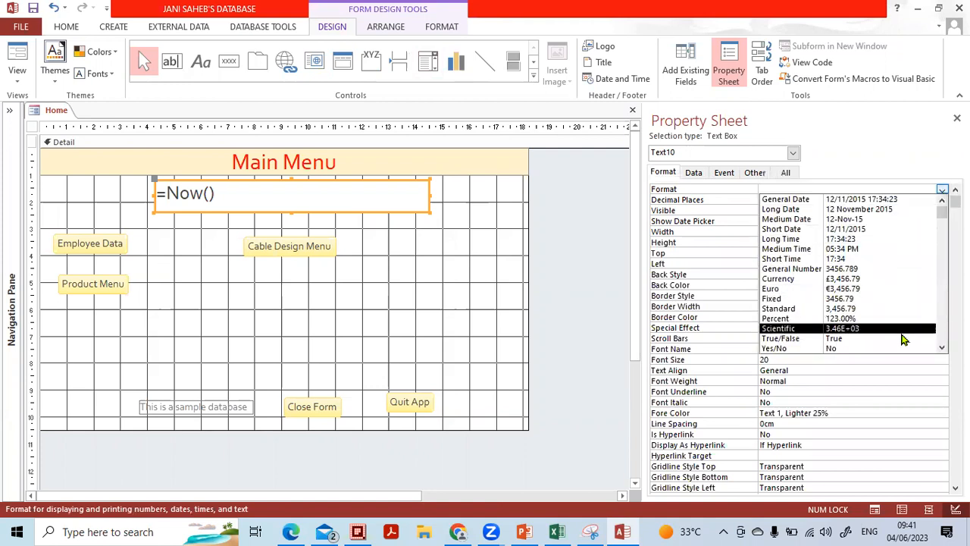
click(883, 219)
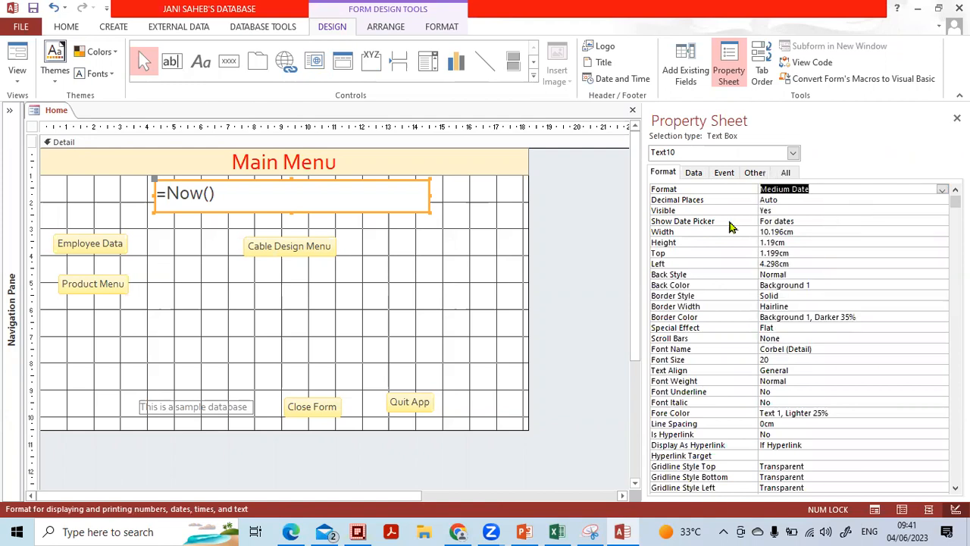
click(956, 118)
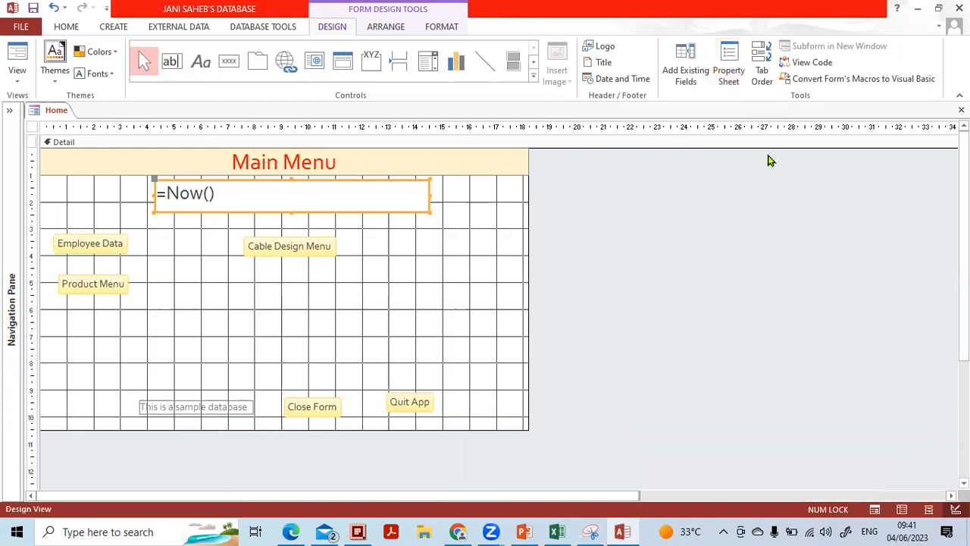
click(17, 72)
Preview the form showing the date as 04-Jun-23, then reopen the =Now() box's properties in Design view
click(34, 109)
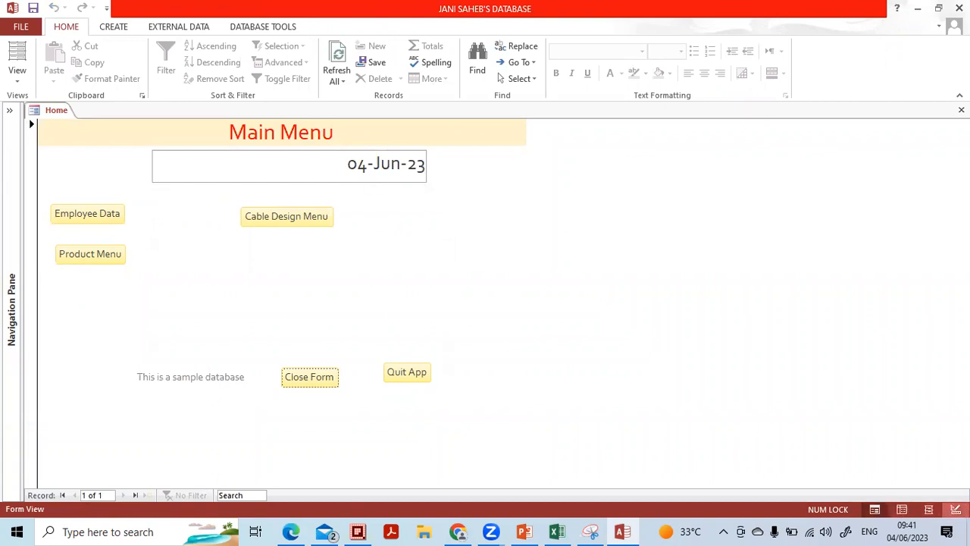
click(955, 509)
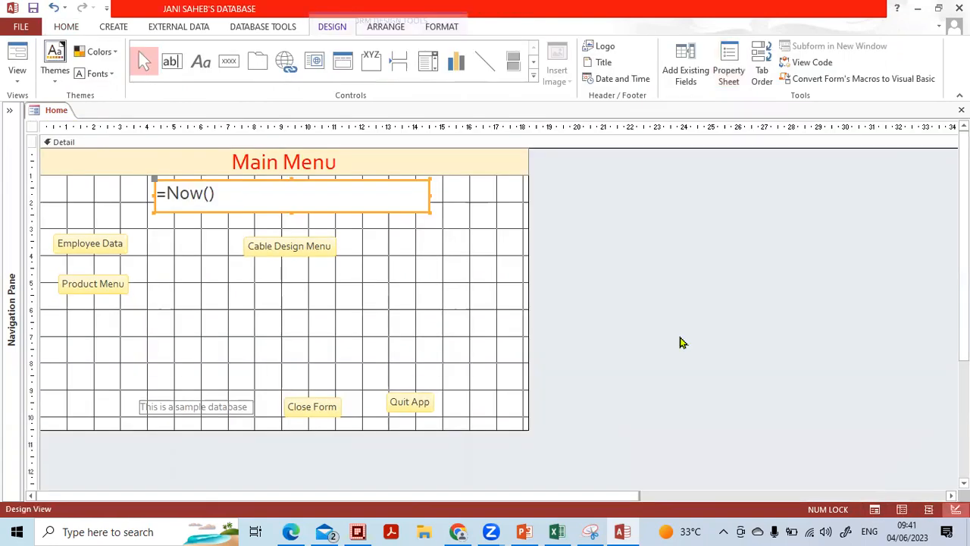
double_click(327, 215)
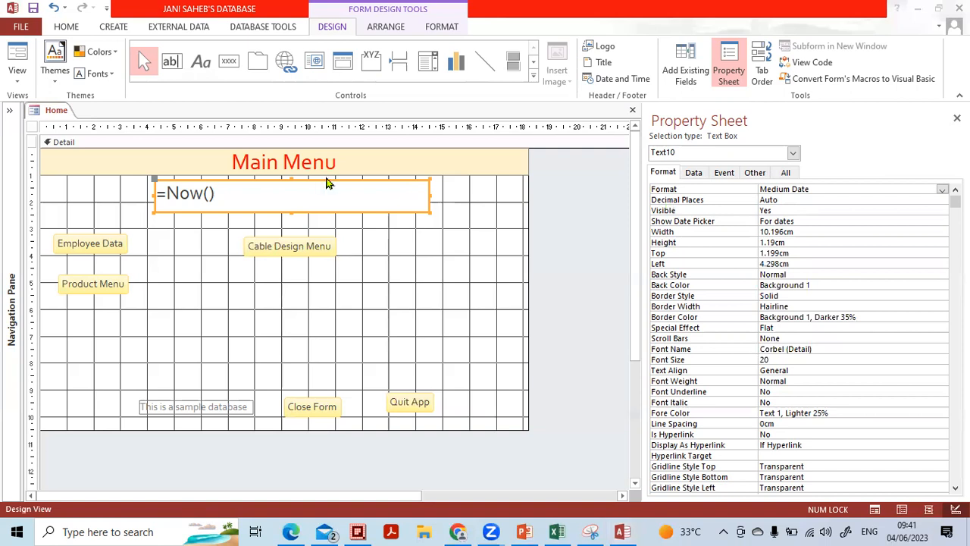
Set the date box's Visible property to No and preview the form without it
click(790, 211)
click(941, 214)
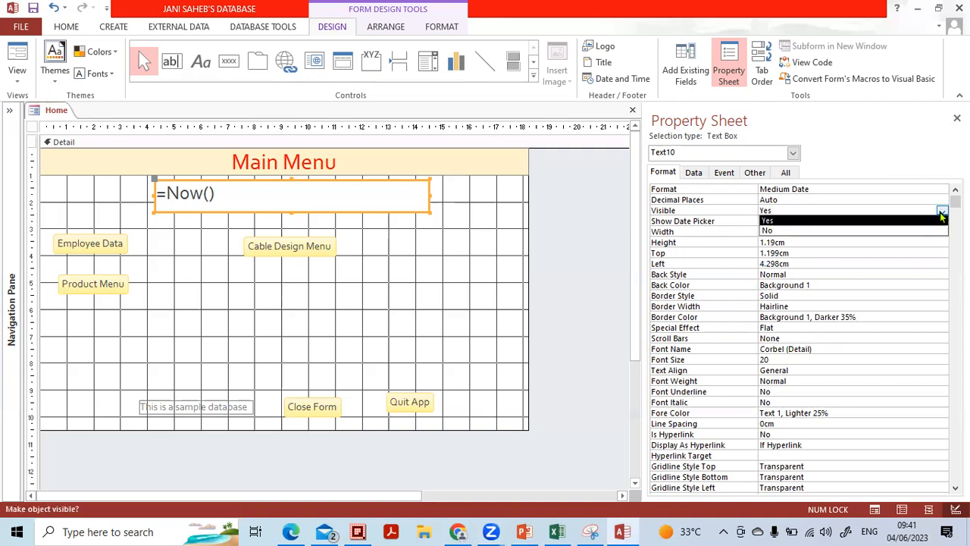
click(792, 230)
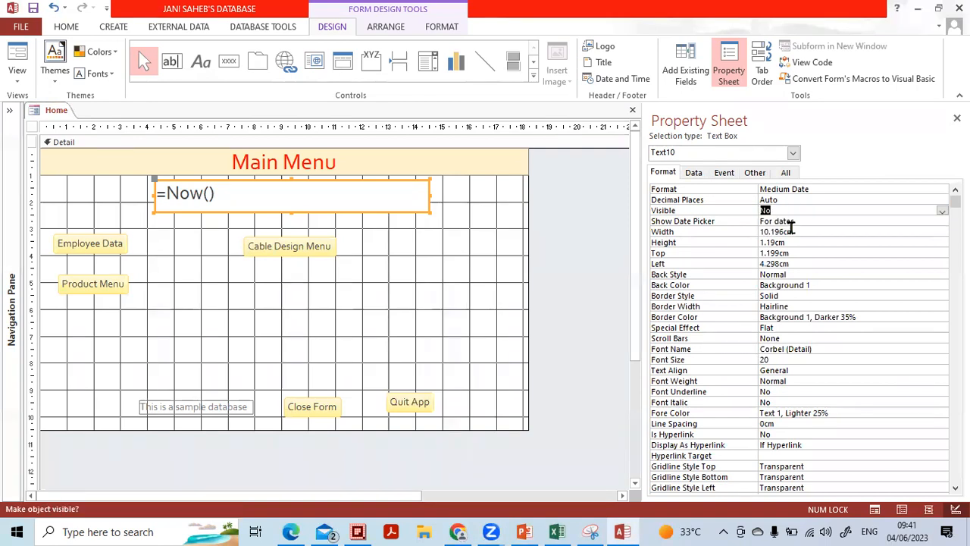
click(603, 233)
click(17, 79)
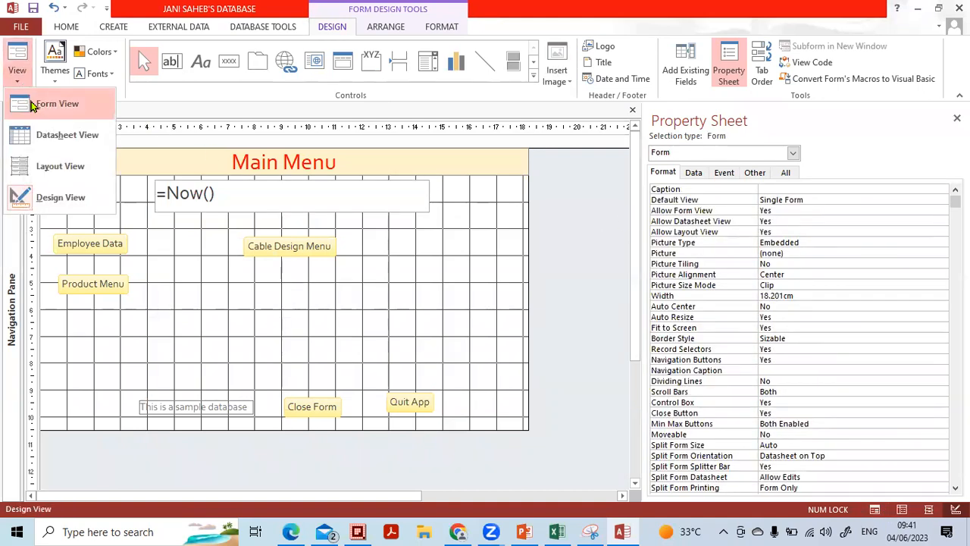
click(29, 101)
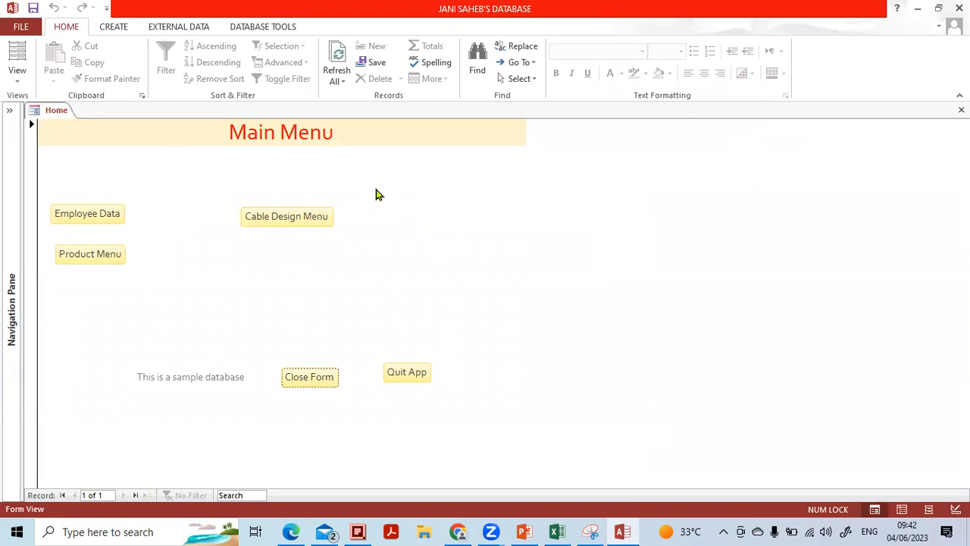
Set the date box's Visible property back to Yes and preview the Main Menu showing 04-Jun-23
click(21, 82)
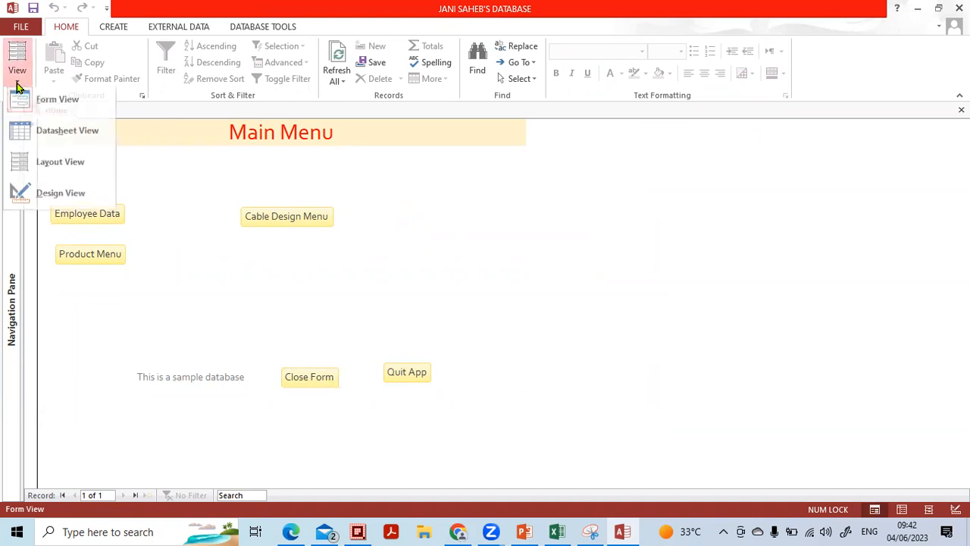
click(41, 197)
click(368, 210)
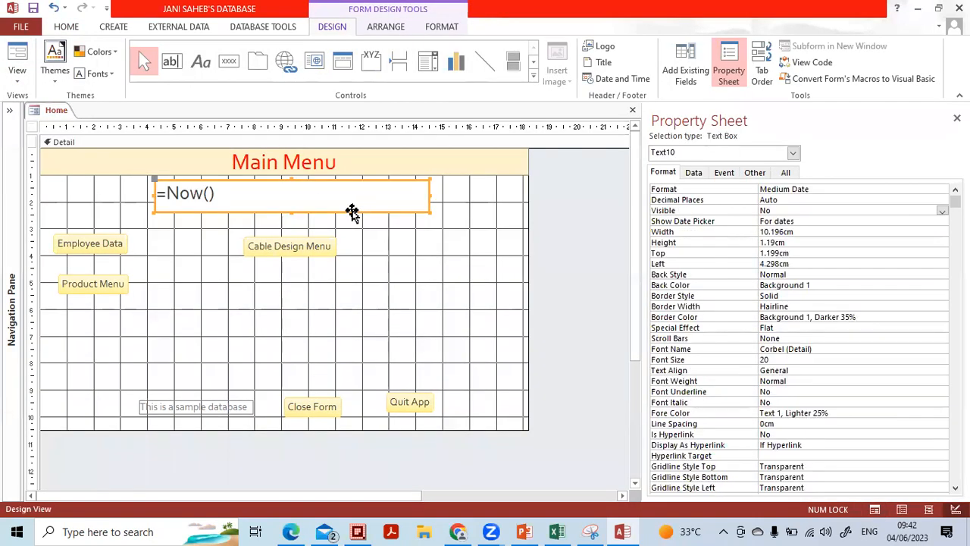
click(848, 210)
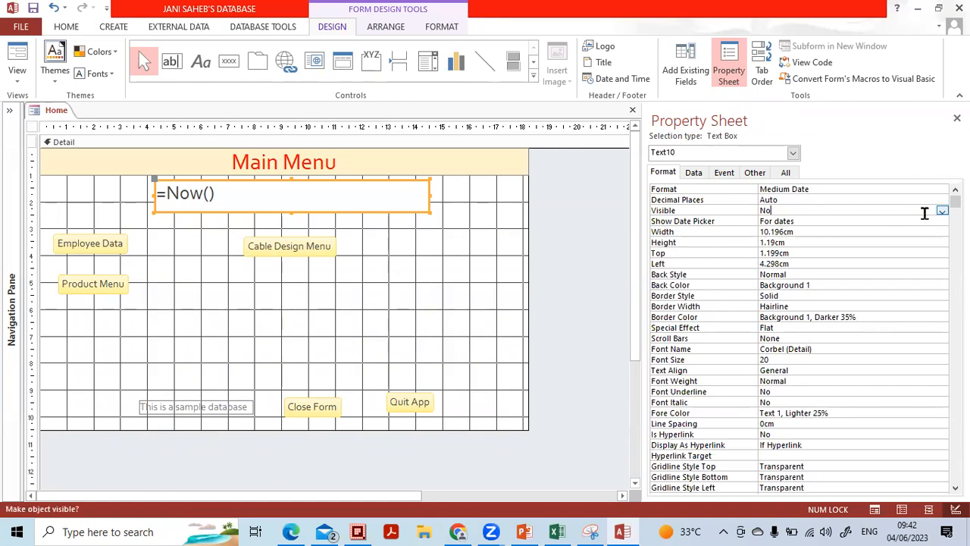
click(943, 214)
click(918, 221)
click(16, 76)
click(34, 104)
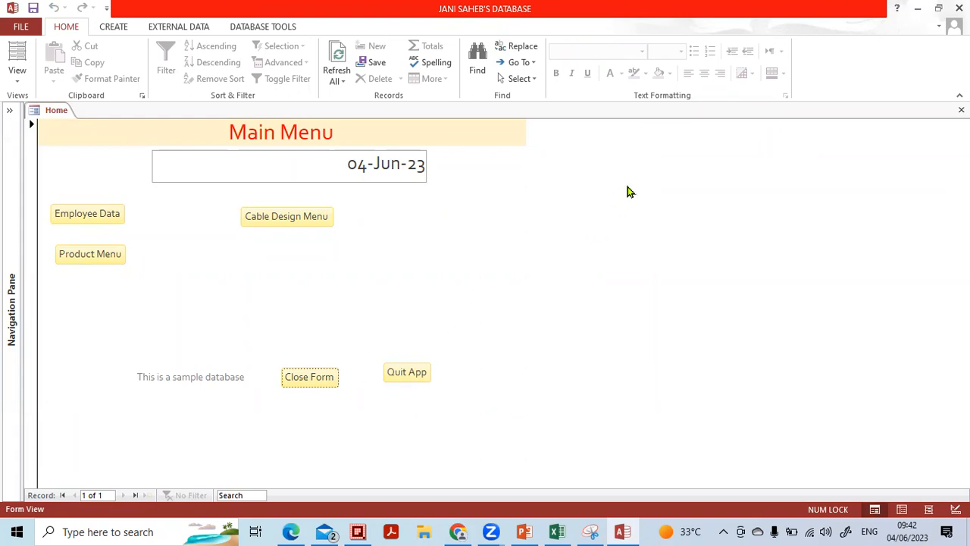
Save and close the Home form, select tbl-design data in the Navigation Pane, and switch to Excel
click(961, 110)
click(436, 307)
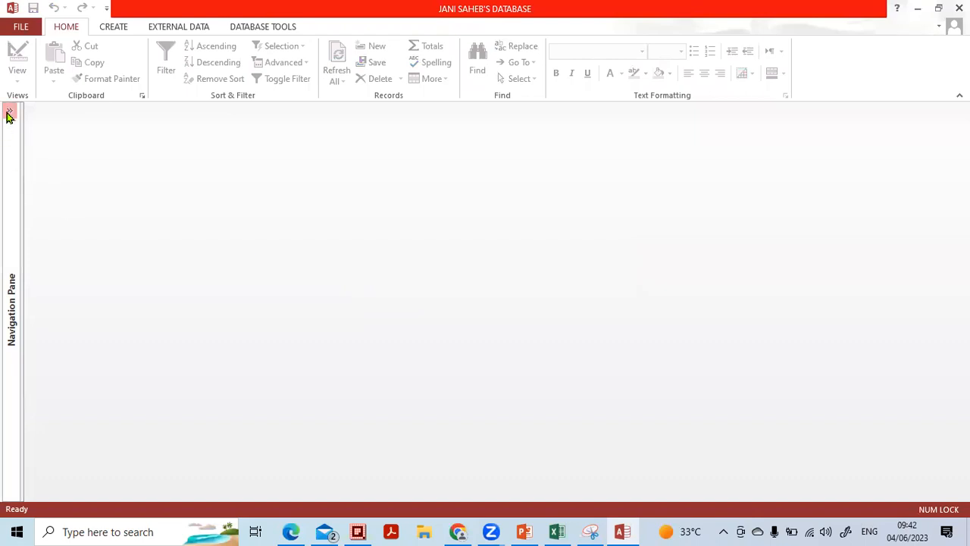
click(8, 115)
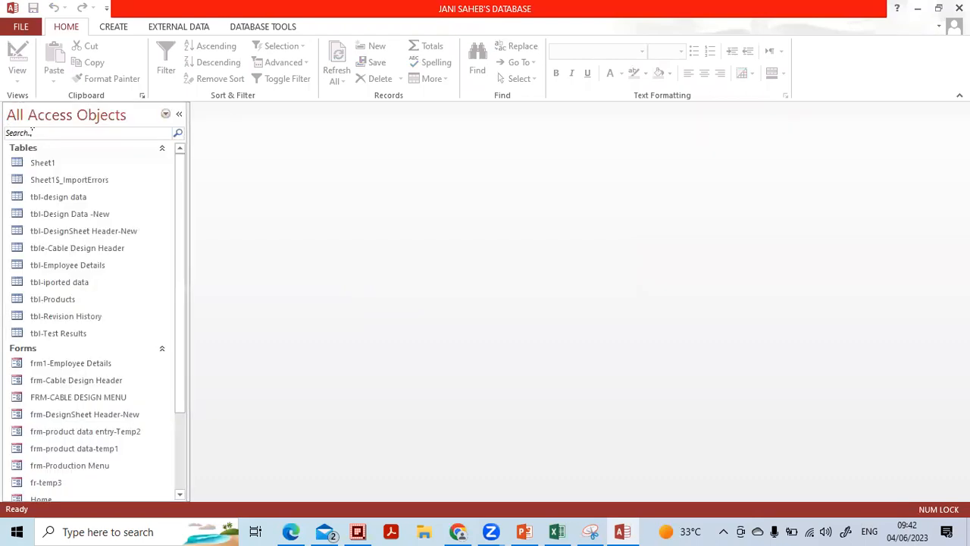
click(75, 198)
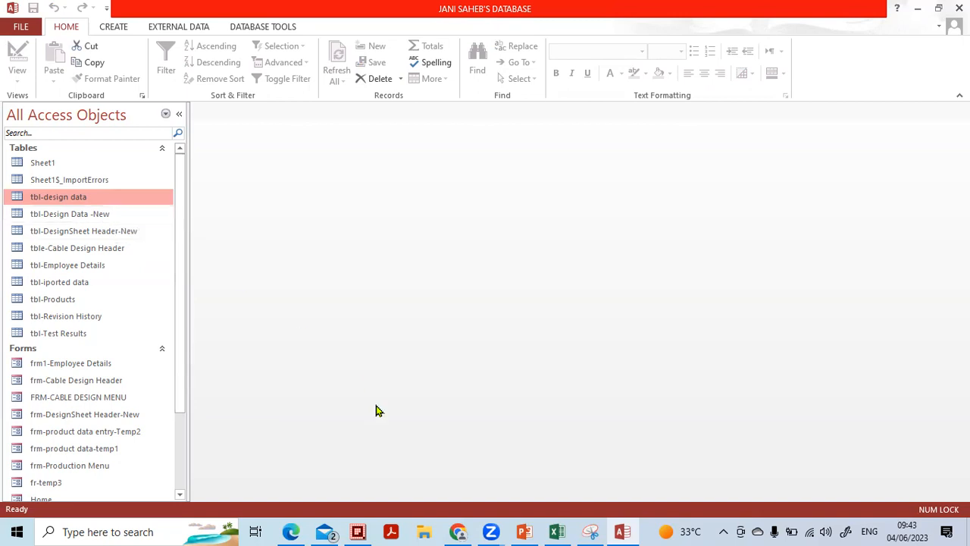
click(557, 531)
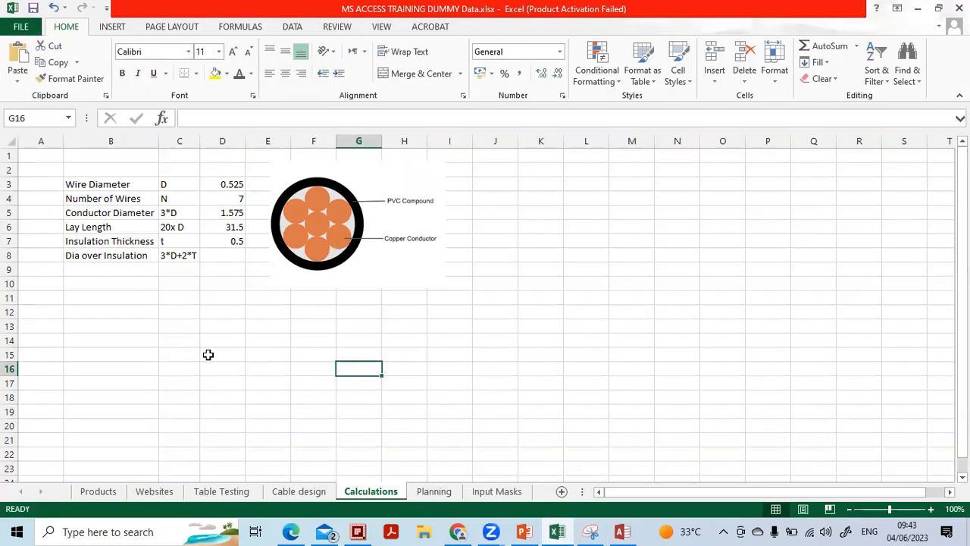
Zoom into the Calculations sheet and point out Wire Diameter, Number of Wires and Conductor Diameter
click(208, 355)
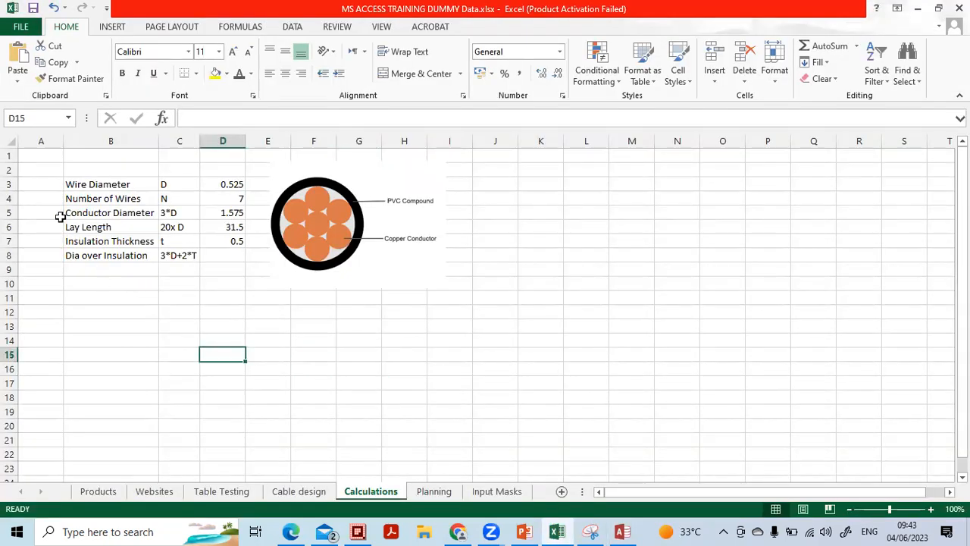
scroll(18, 172, up, 2)
scroll(18, 171, up, 1)
click(317, 402)
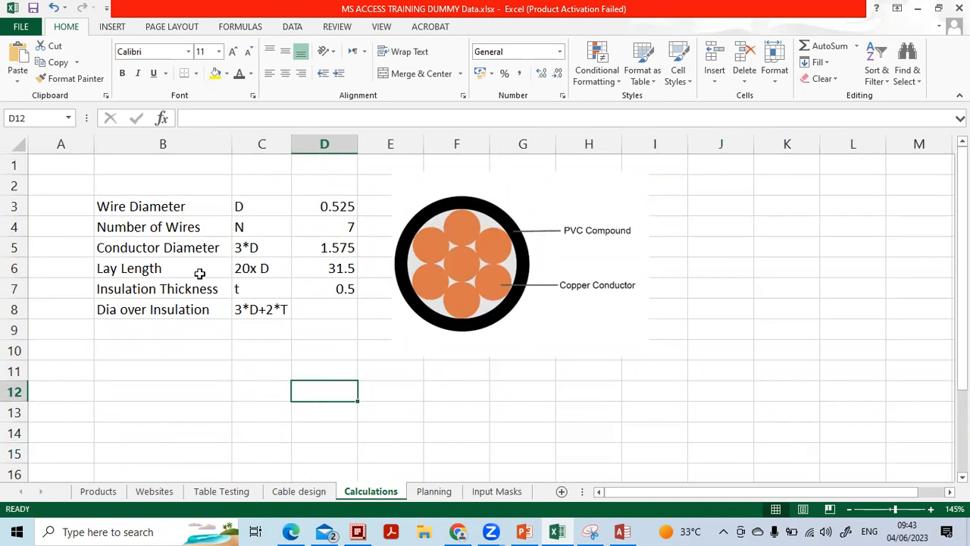
click(219, 387)
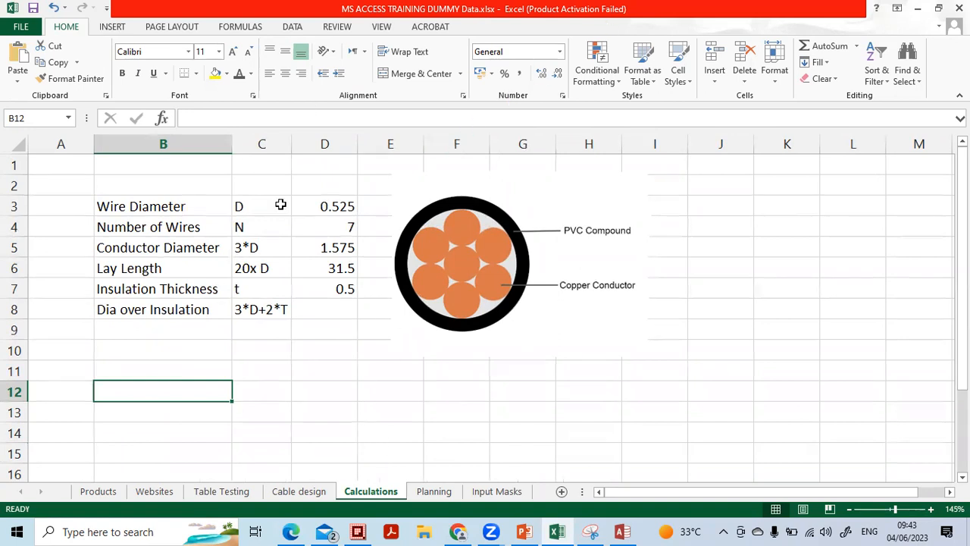
click(164, 210)
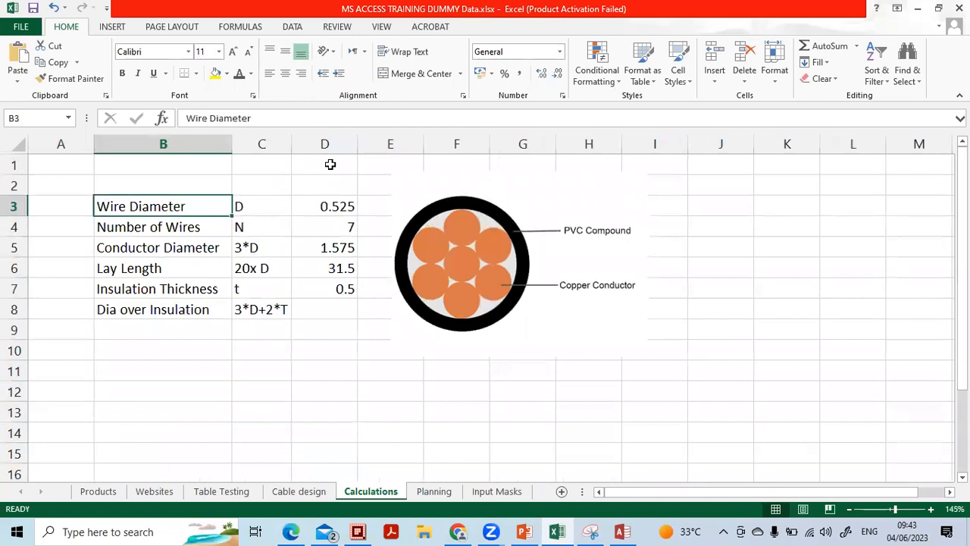
click(508, 27)
click(236, 377)
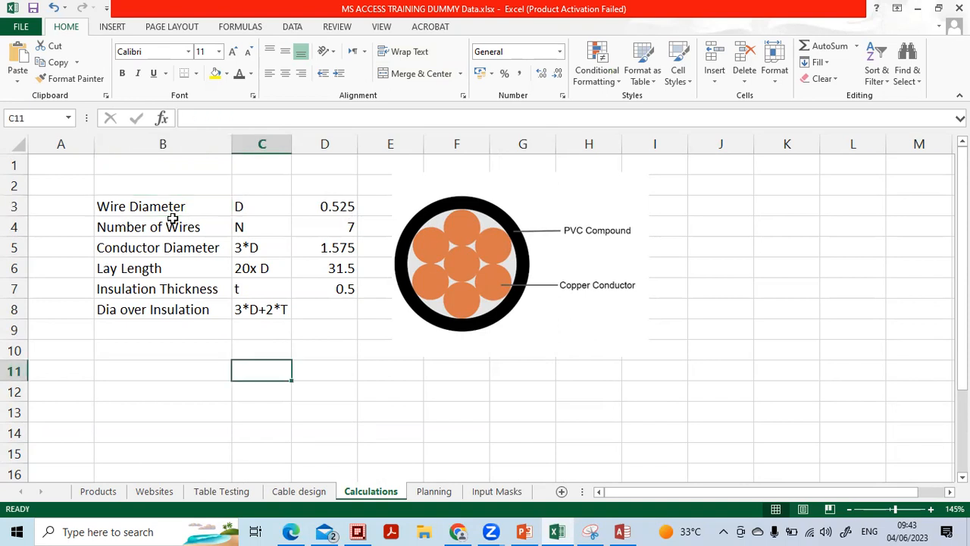
click(115, 212)
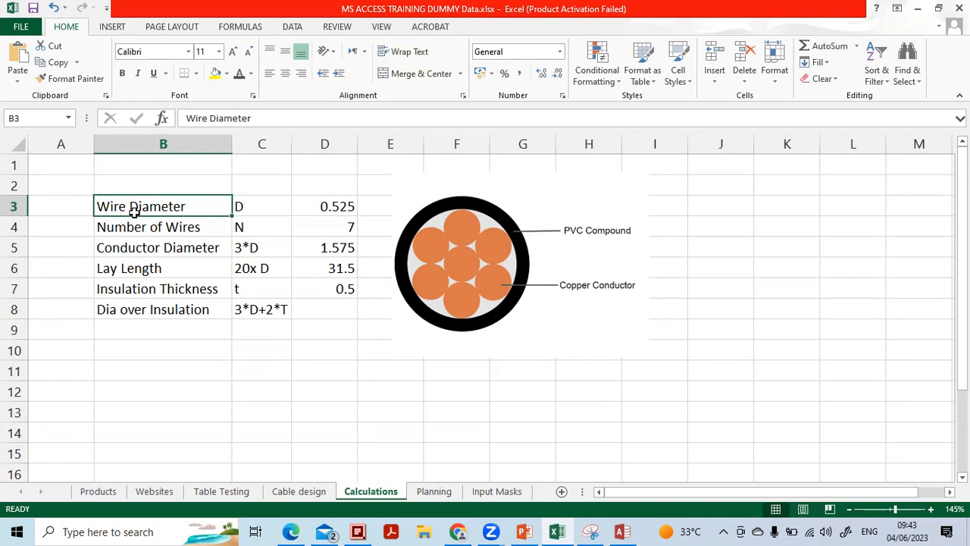
click(134, 225)
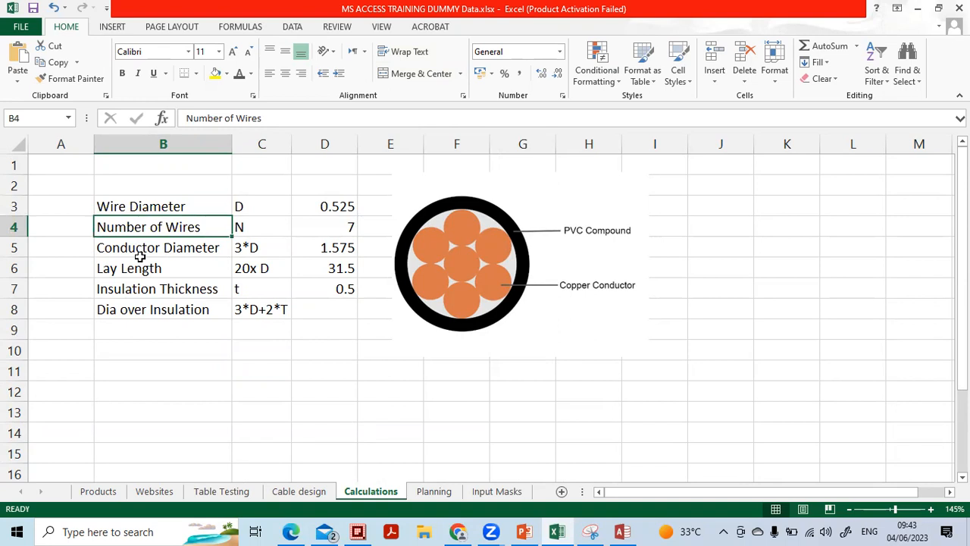
click(140, 255)
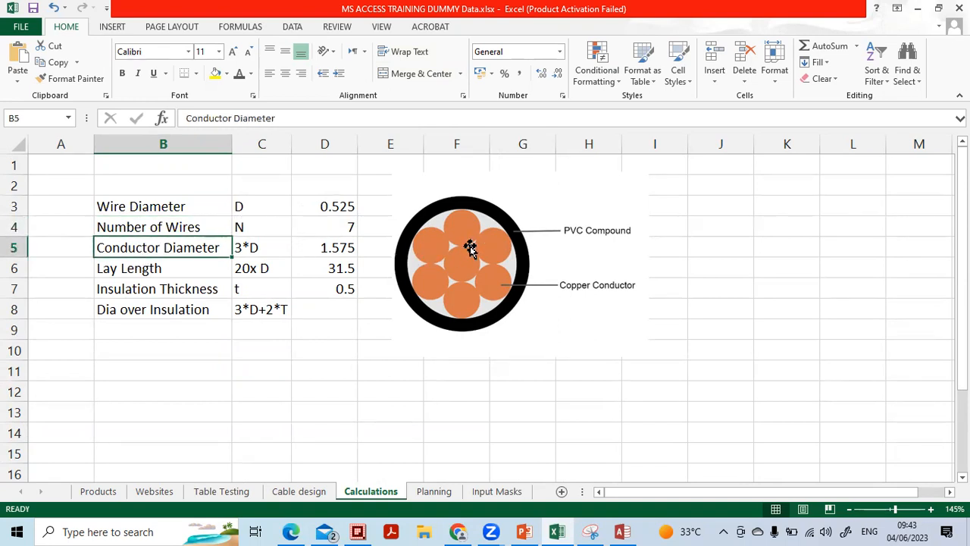
Walk through the cable picture and rules: conductor =3*D3, lay length 20x D, insulation 3*D+2*T
click(421, 289)
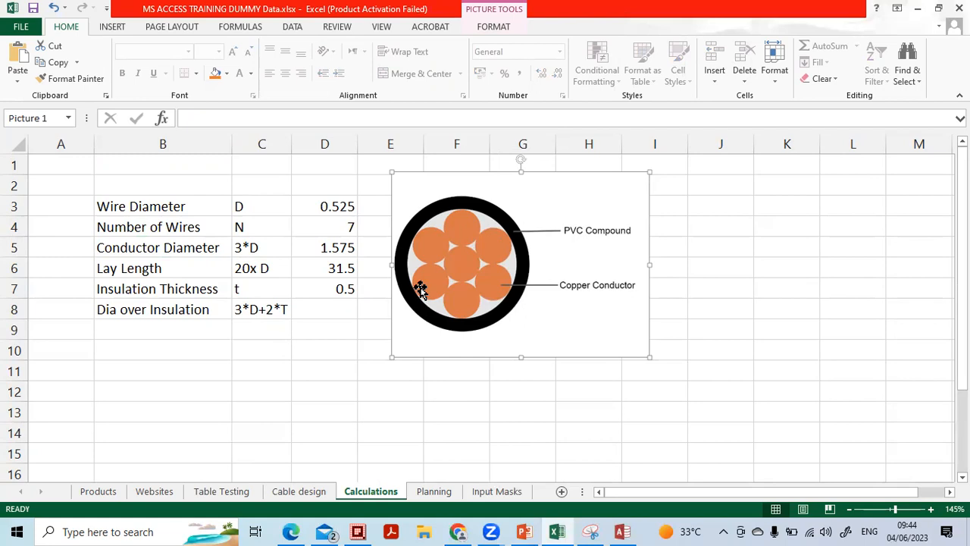
click(251, 255)
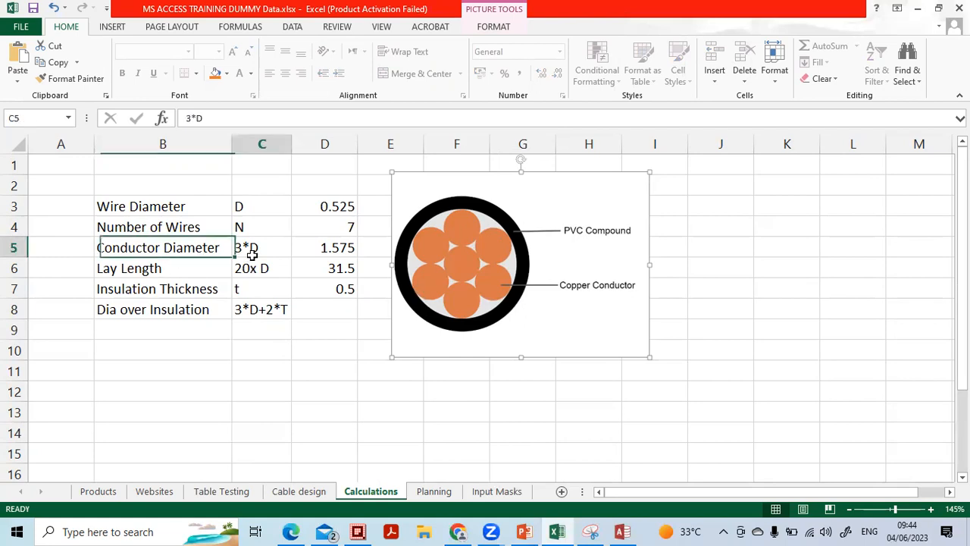
click(263, 221)
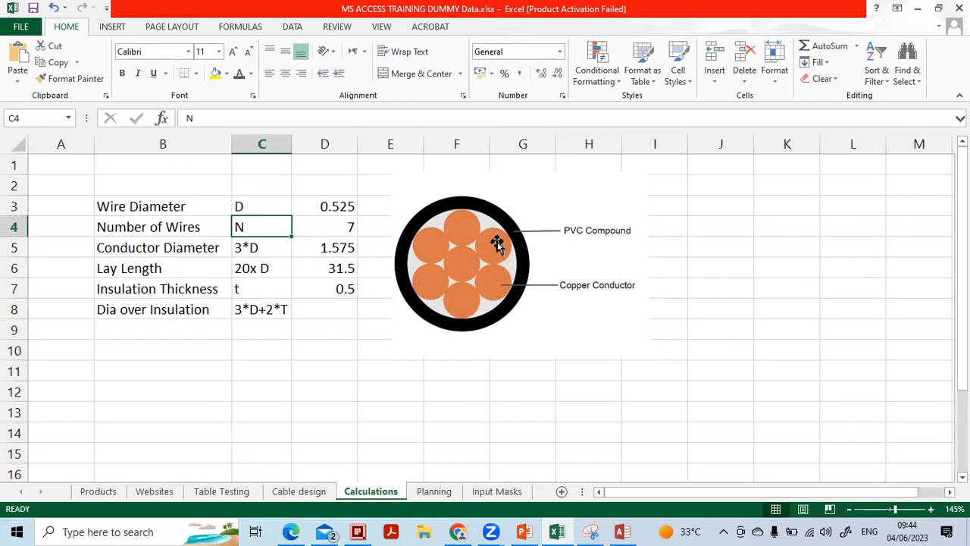
click(350, 253)
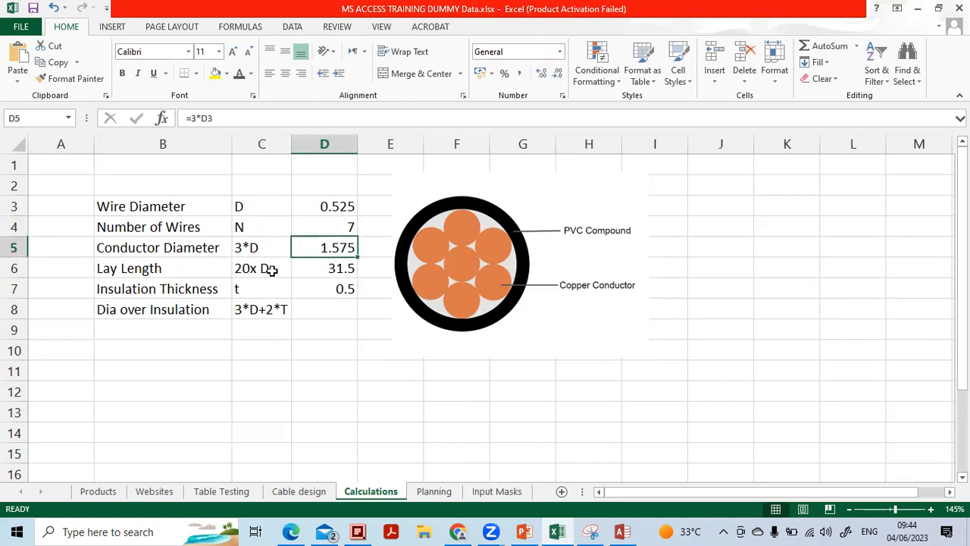
click(155, 273)
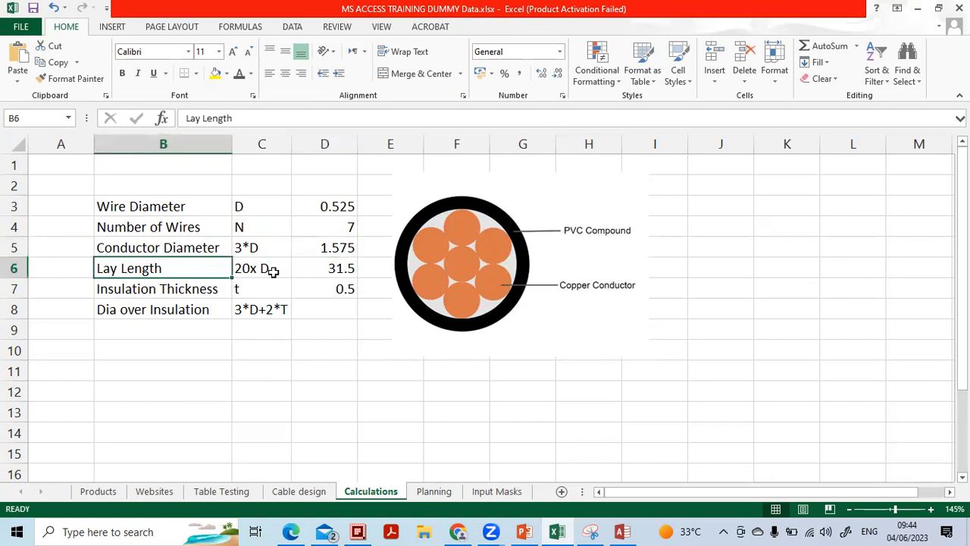
click(273, 272)
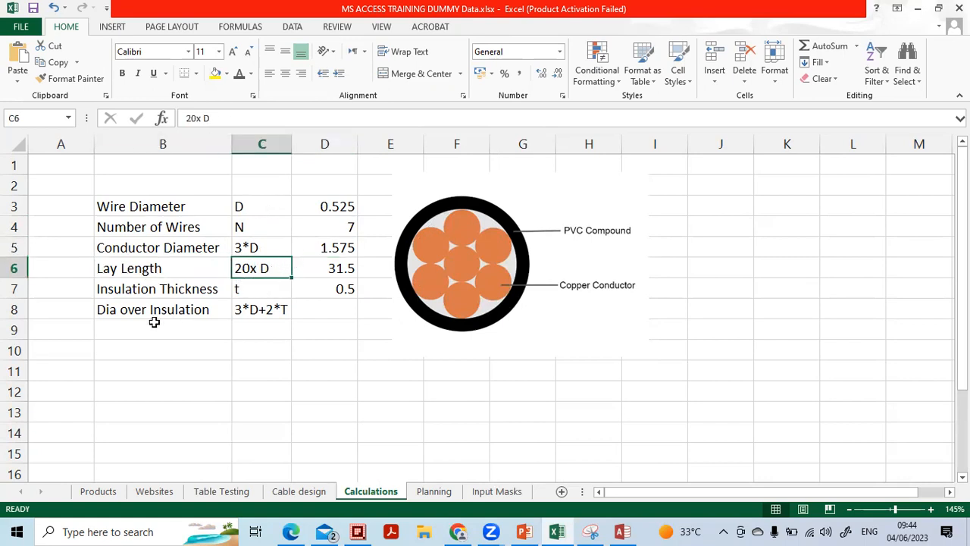
click(261, 304)
click(324, 285)
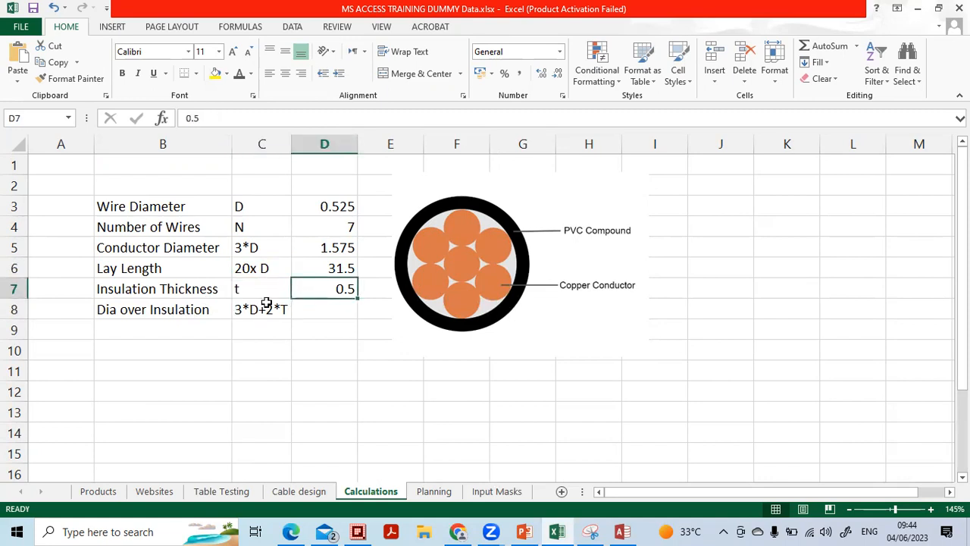
click(156, 311)
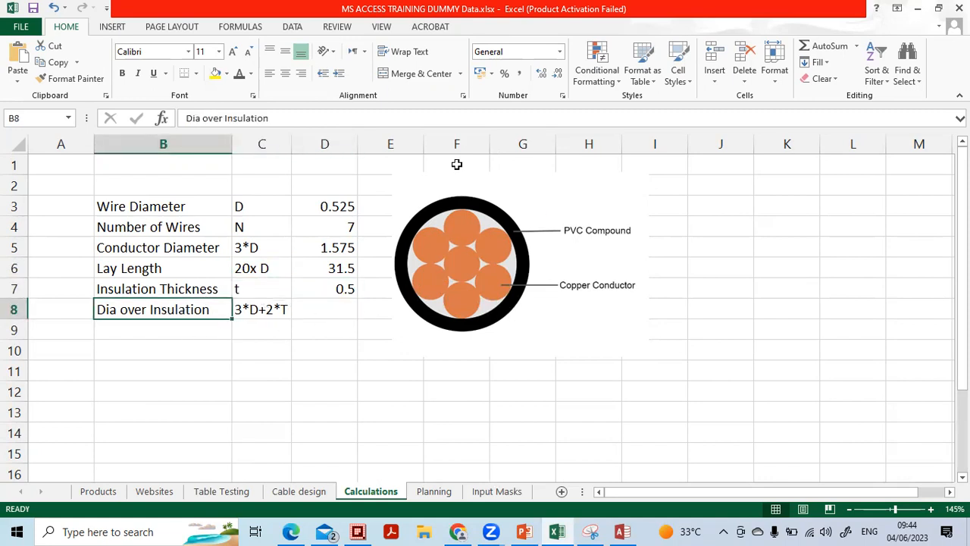
Review the 0.525 wire diameter, 7 wires and 0.5 insulation values, then return to Access
click(320, 206)
click(319, 226)
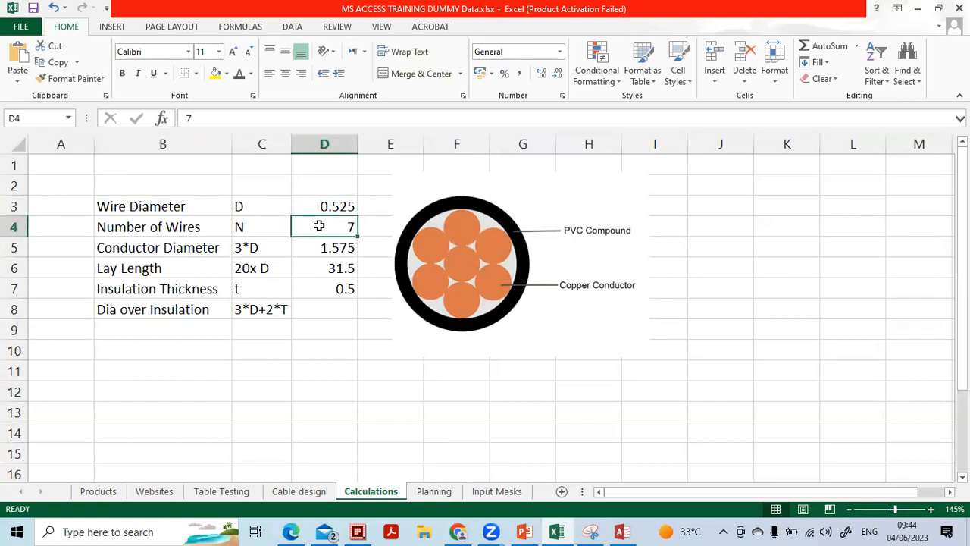
click(329, 292)
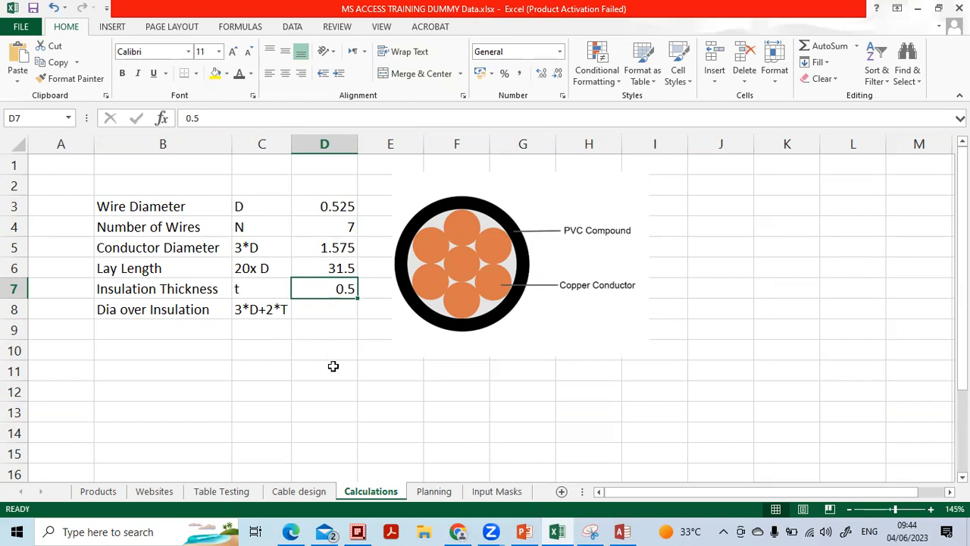
click(616, 531)
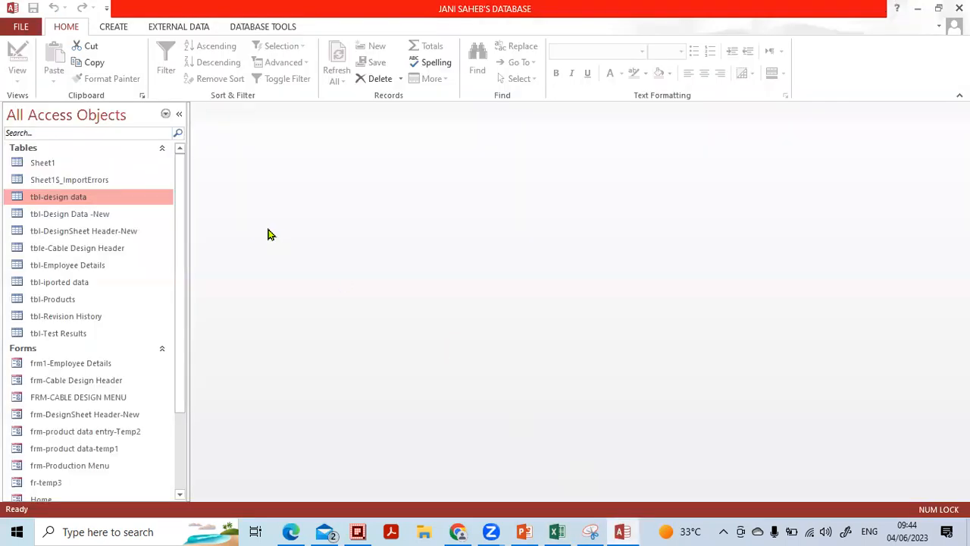
Create a new table in Design view with a Short Text first field named Design sheet No
click(113, 28)
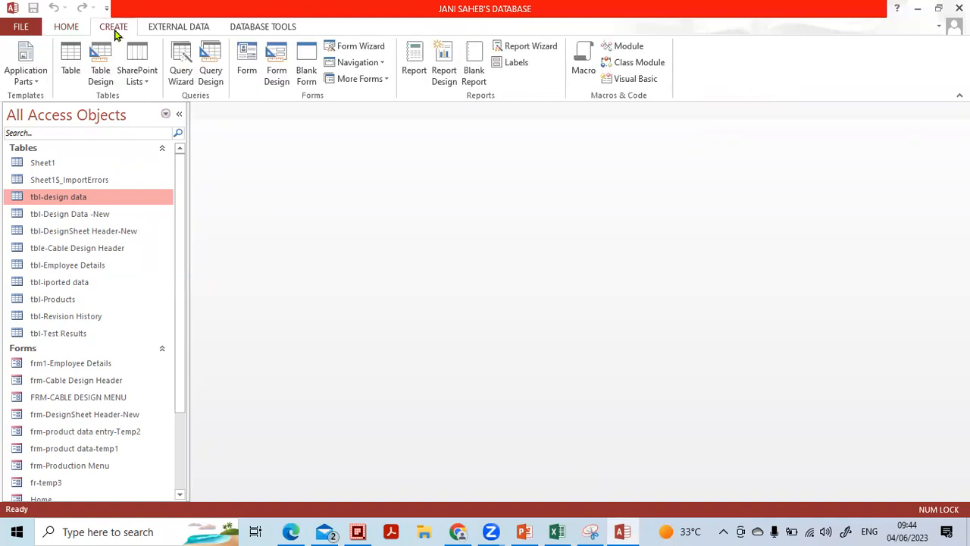
click(106, 86)
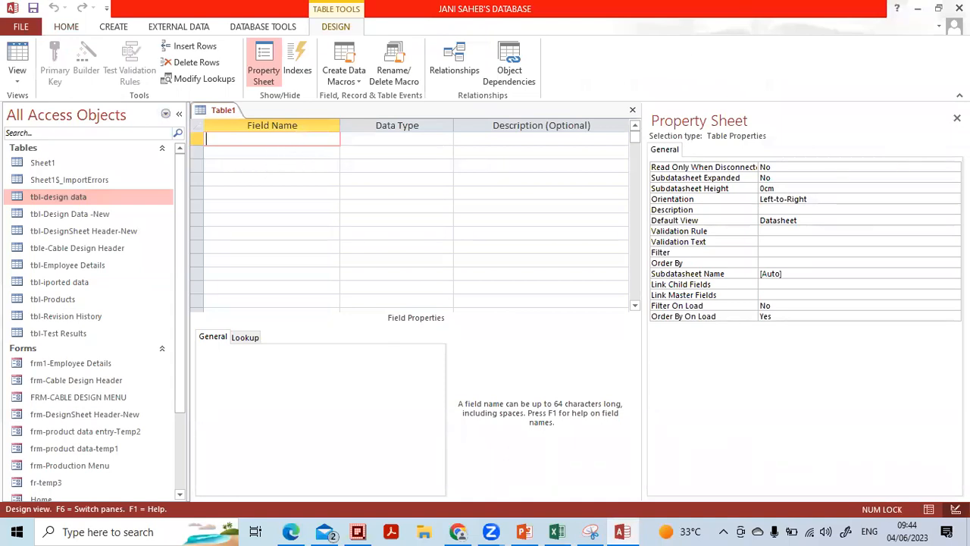
click(294, 151)
click(300, 138)
text(d)
key(Caps_Lock)
key(Caps_Lock)
text(esign sheet No)
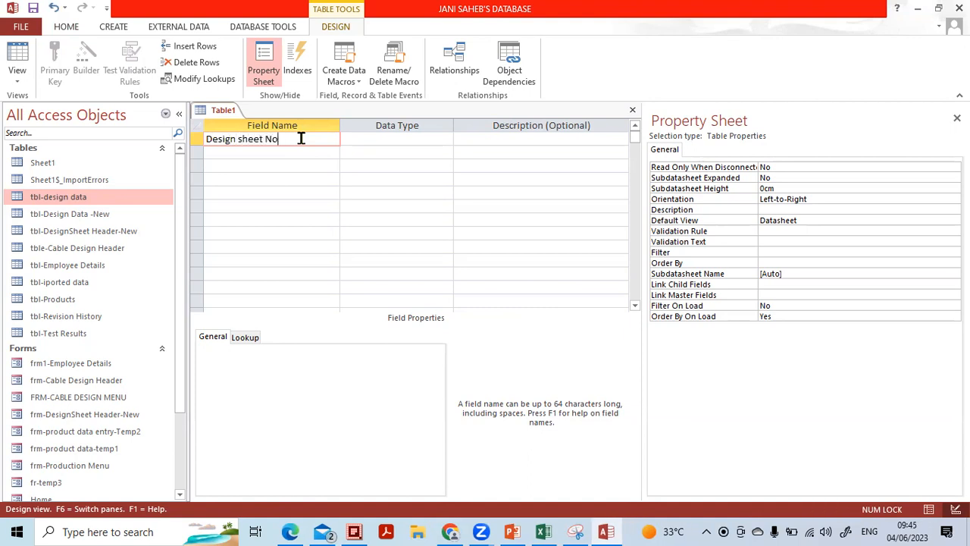
key(Tab)
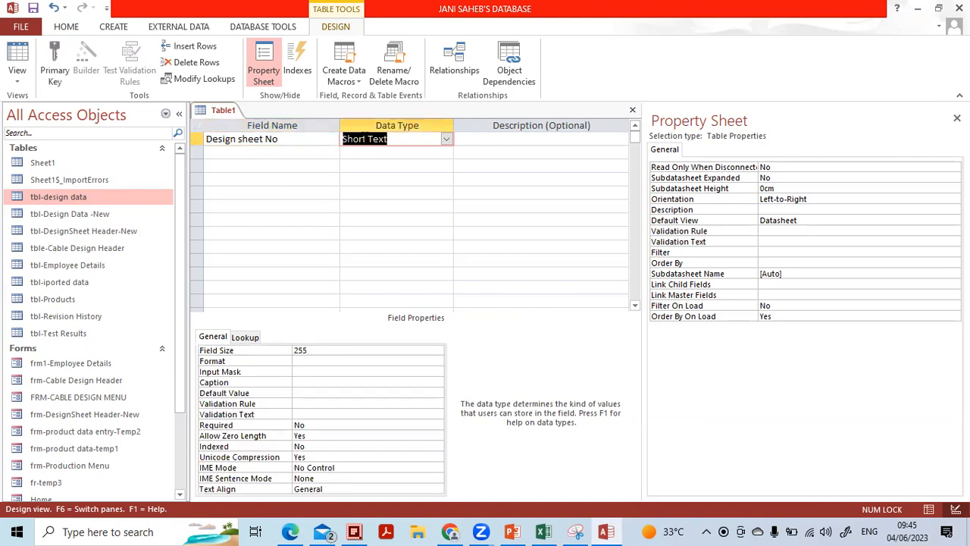
Set Design sheet No's field size to 10 and make it the primary key
click(356, 350)
drag(276, 355, 631, 401)
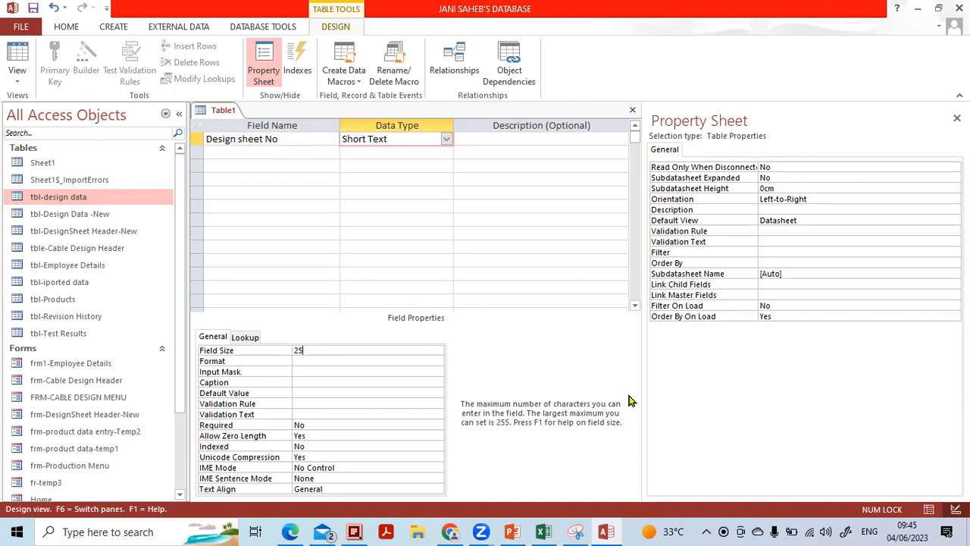
click(300, 150)
click(227, 139)
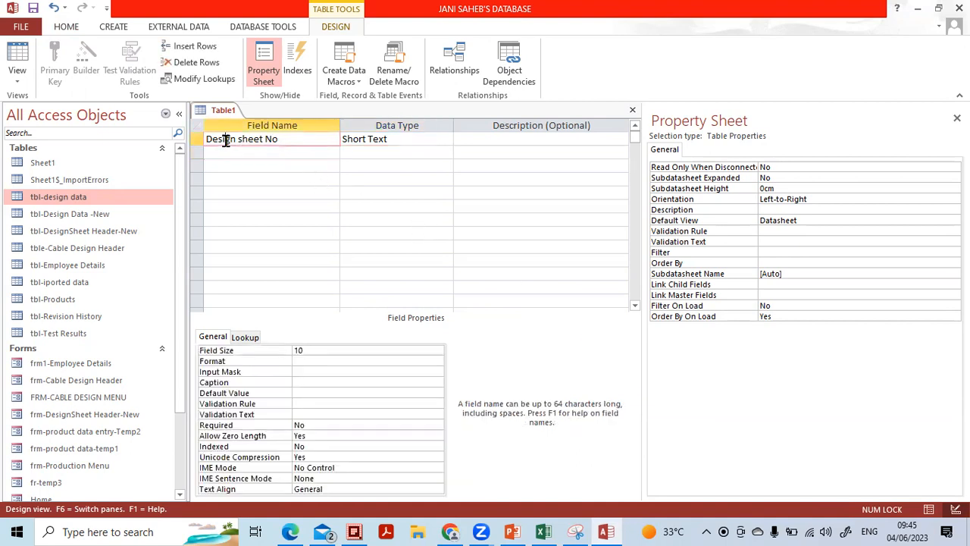
click(49, 66)
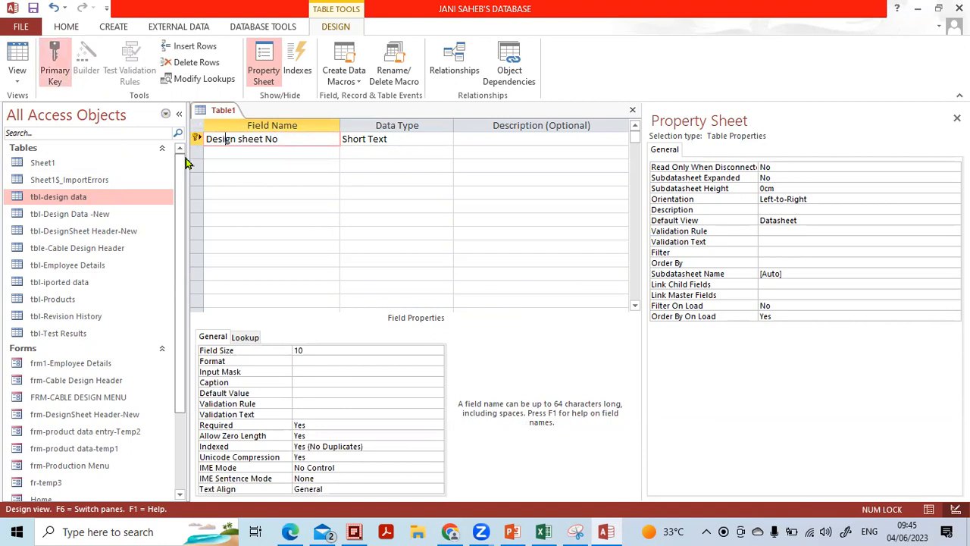
click(260, 153)
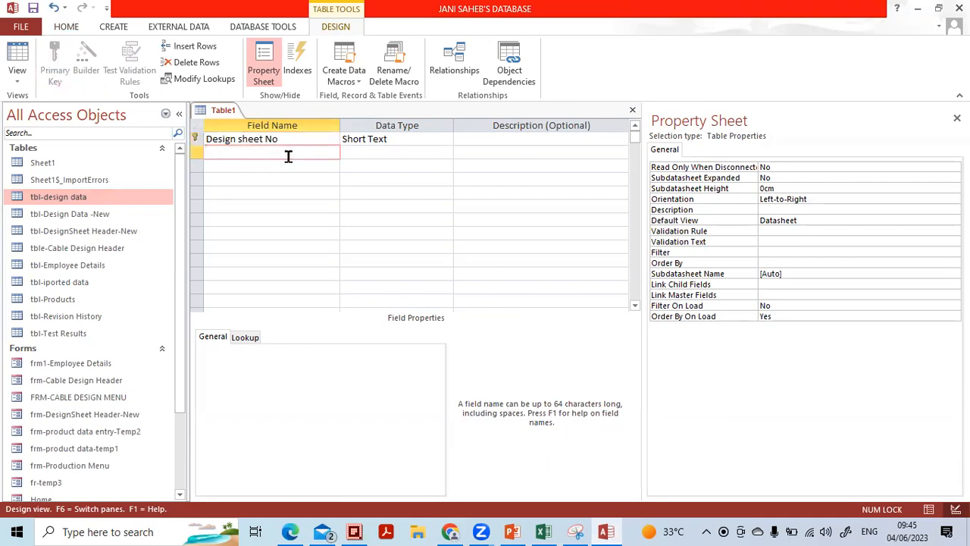
Add a second field named Wire Dia with data type Number
text(wIRE)
key(BackSpace)
key(BackSpace)
key(Caps_Lock)
key(BackSpace)
text(W)
key(Caps_Lock)
text(ire Dai)
key(Tab)
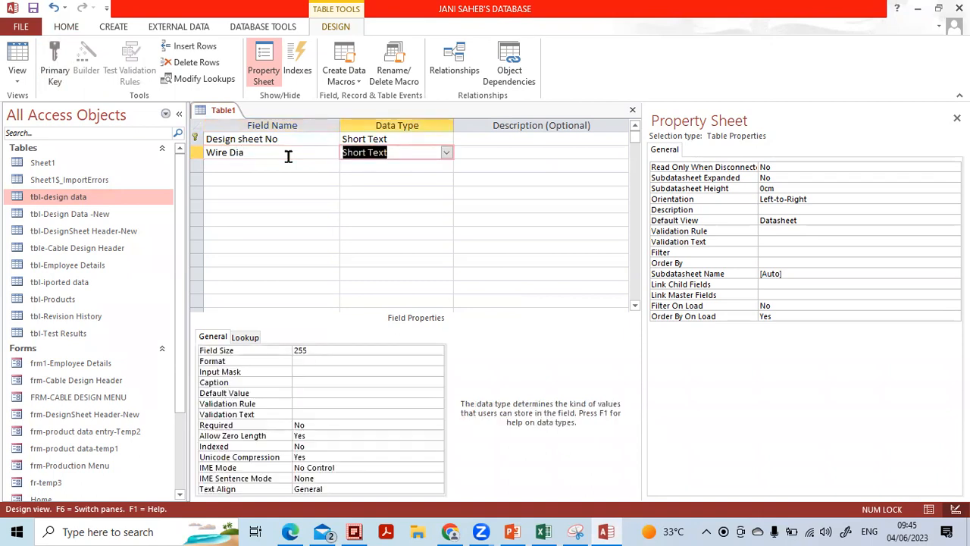
text(number)
key(Down)
key(Up)
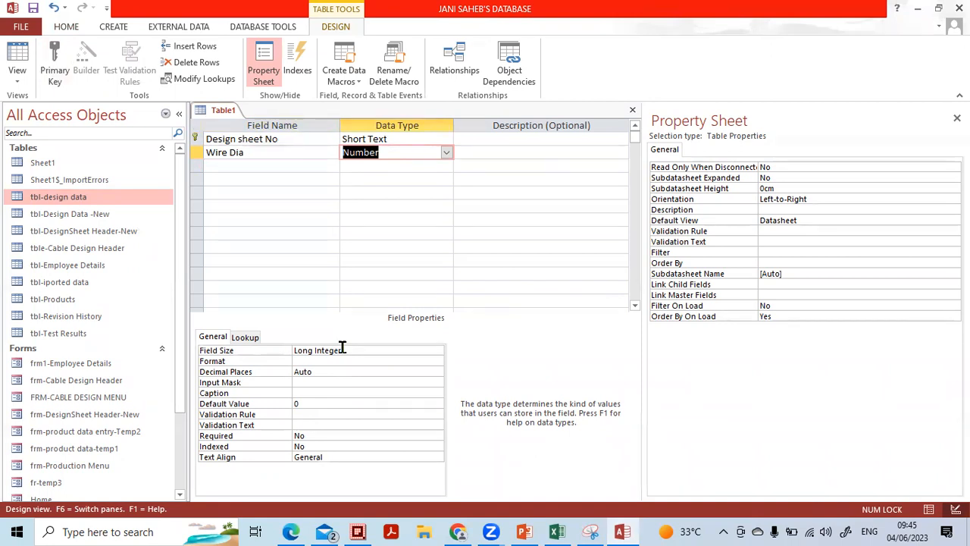
Set Wire Dia's field size to Single
click(342, 348)
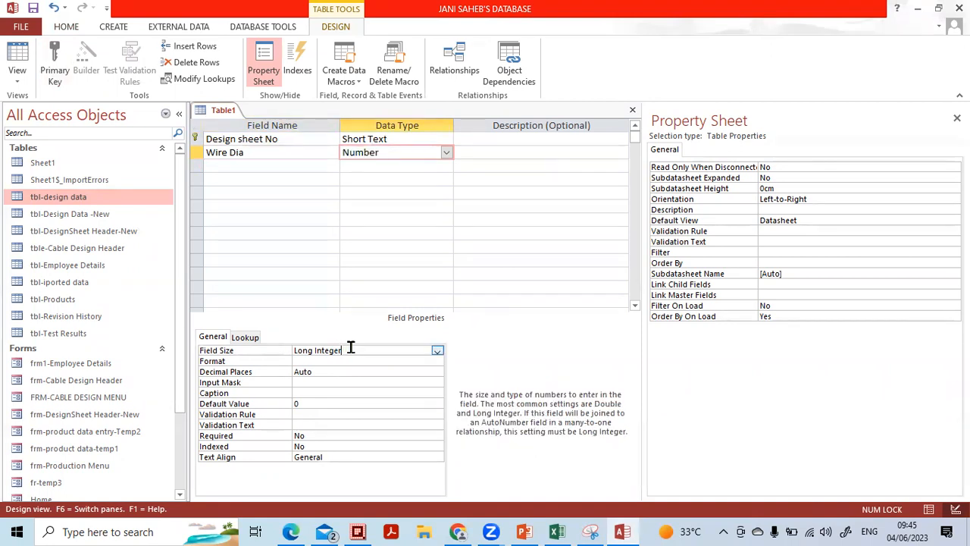
click(437, 352)
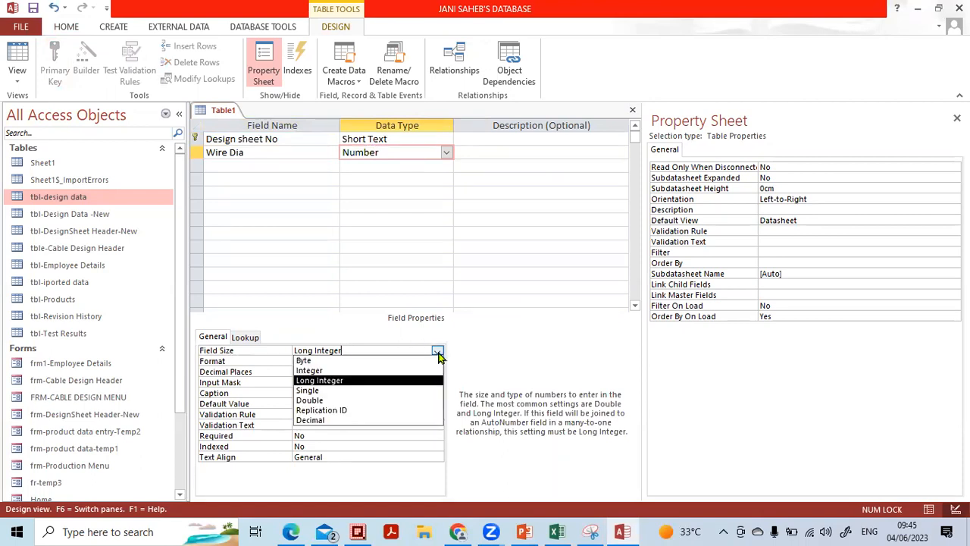
click(387, 397)
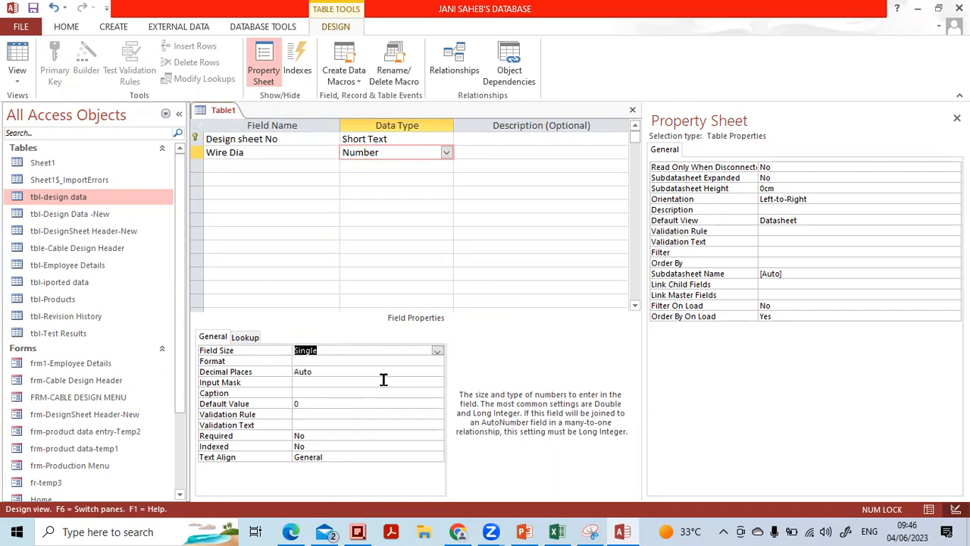
click(330, 357)
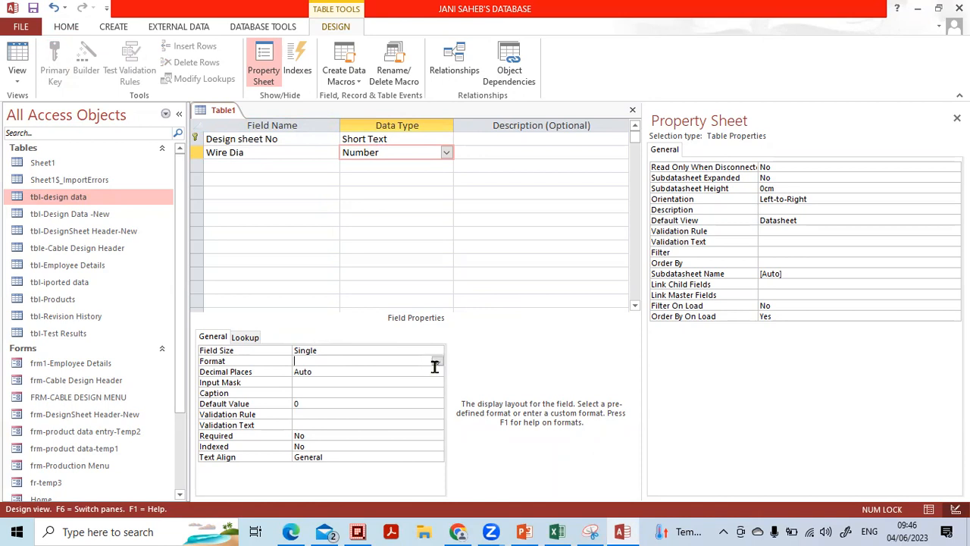
Give Wire Dia a Fixed format with 3 decimal places
click(438, 362)
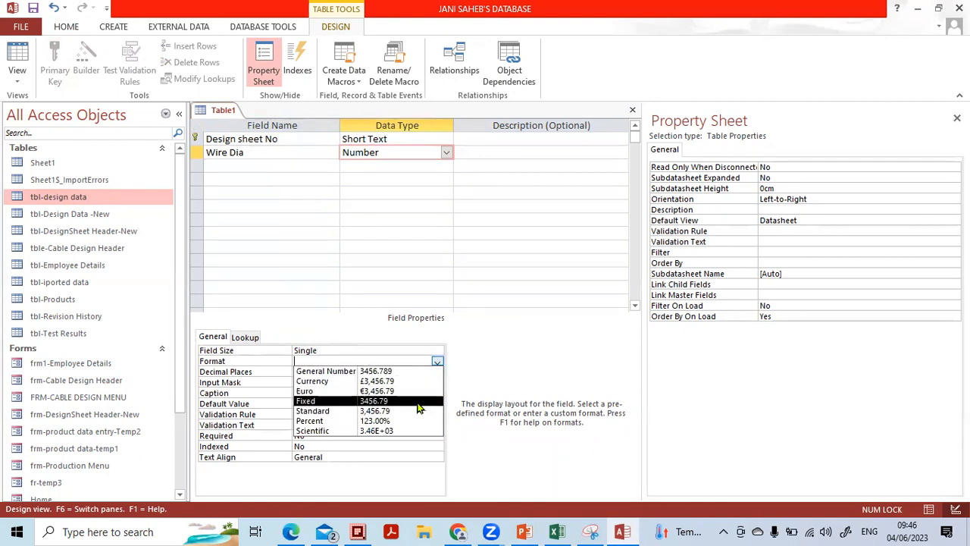
click(367, 404)
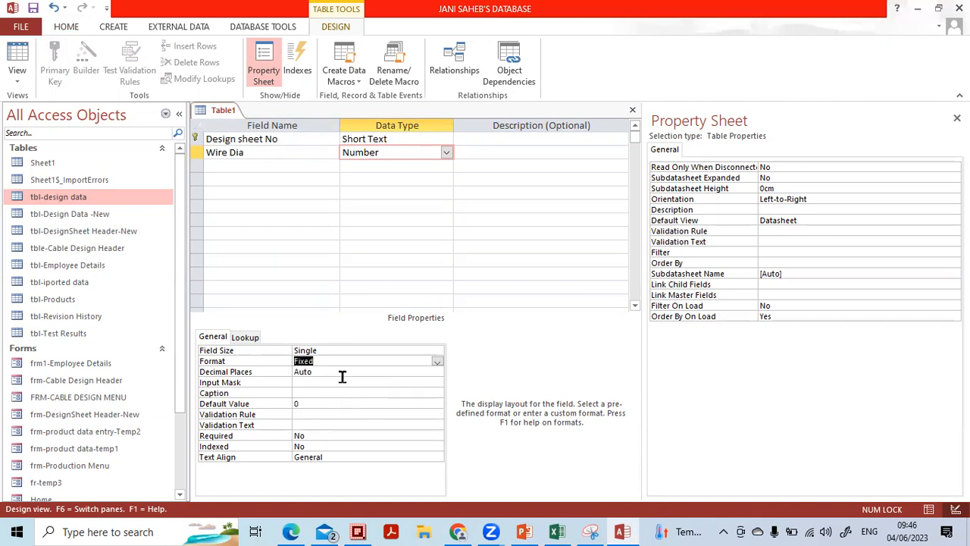
click(341, 372)
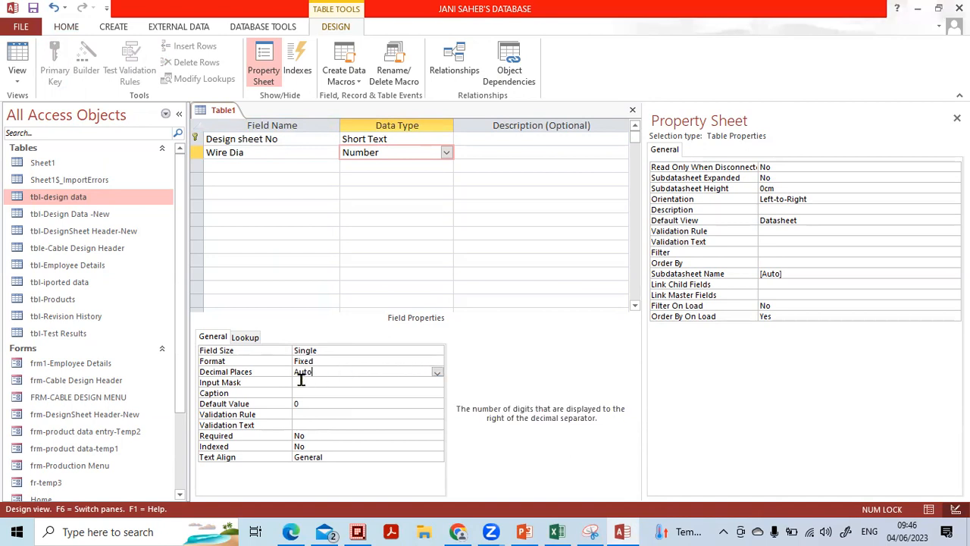
click(437, 372)
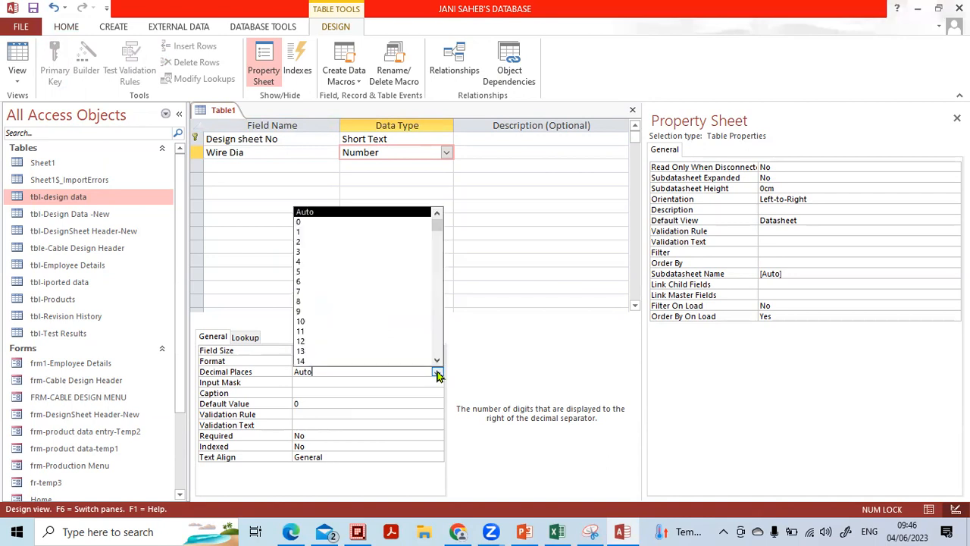
click(390, 251)
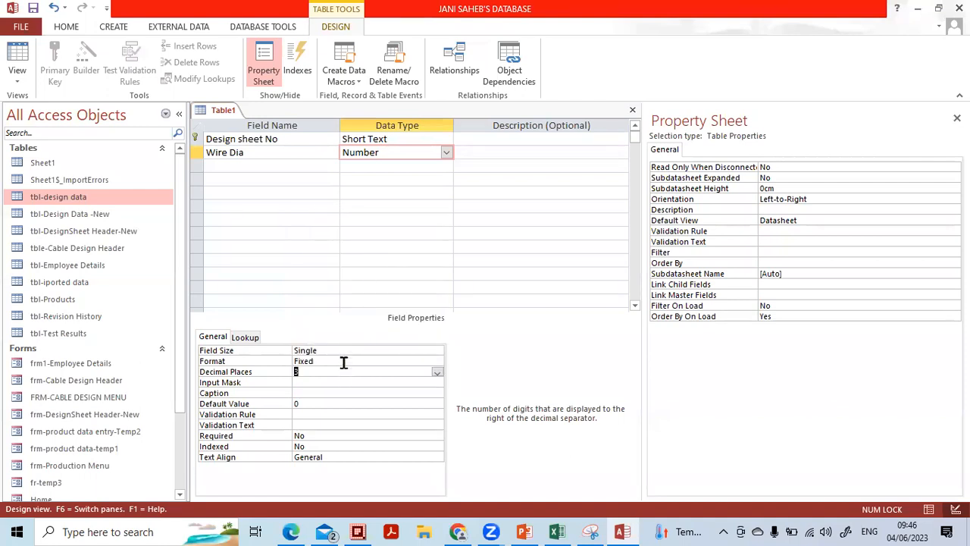
Add a third field named No of Wire
click(293, 164)
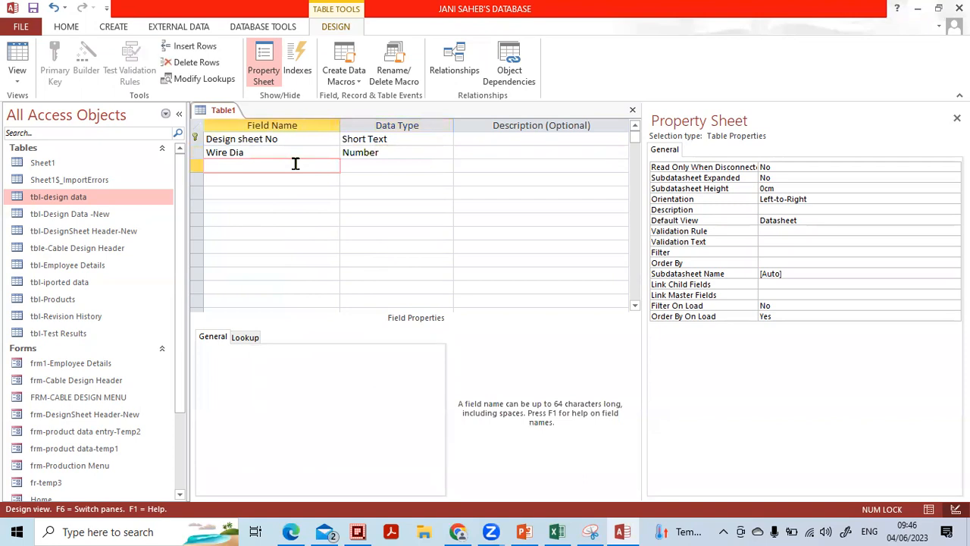
text(No of Wire)
key(Tab)
Set No of Wire's data type to Number
text(n)
key(Down)
key(Up)
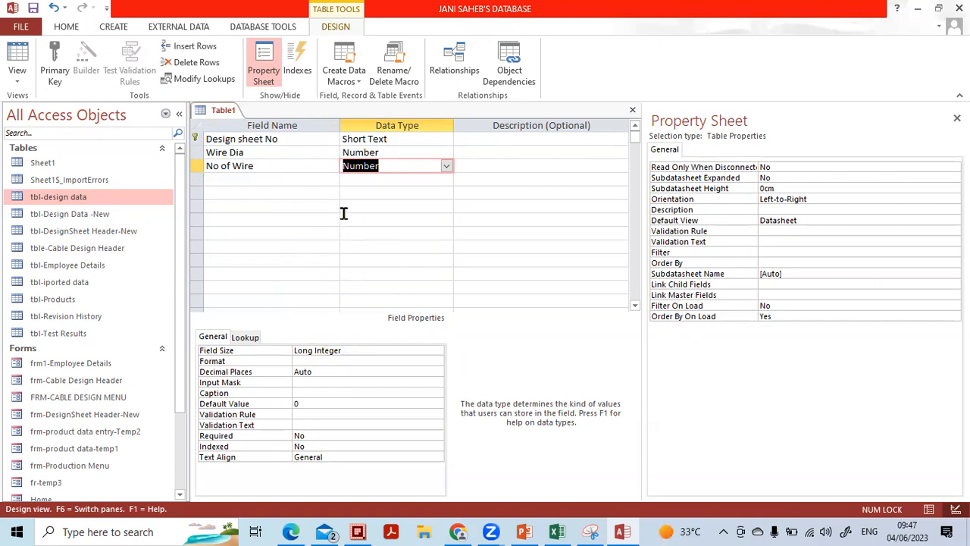
Add a fourth field named Cond dia
click(313, 176)
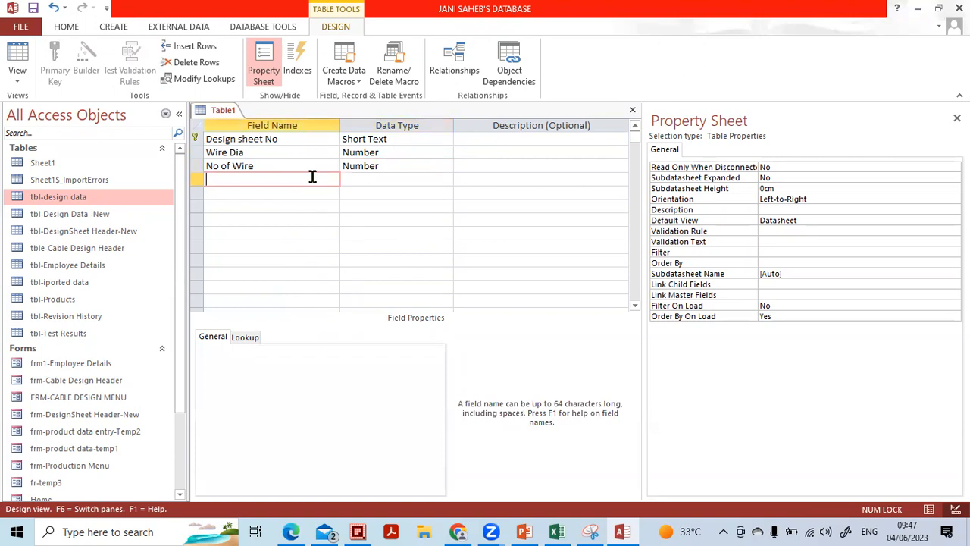
text(Cond dia)
key(Tab)
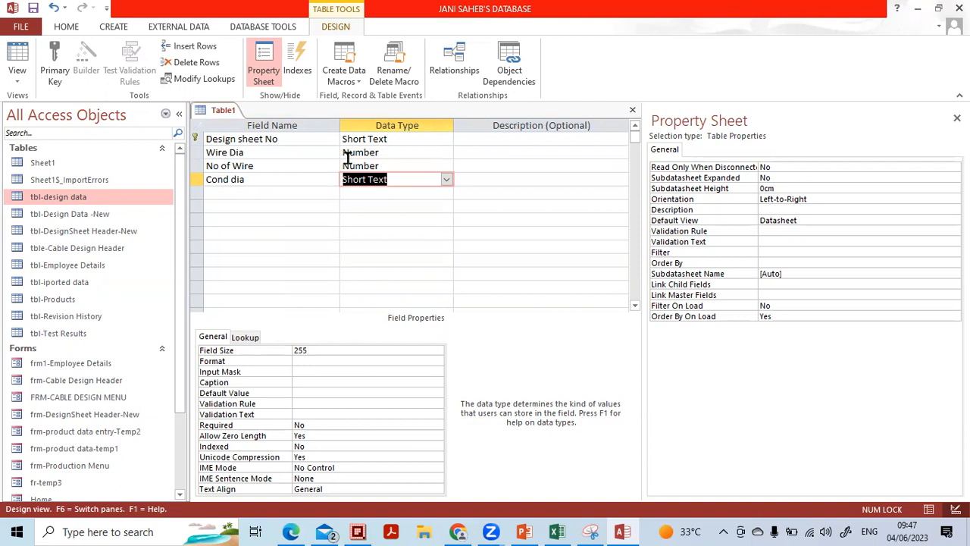
Switch Cond dia's data type to Calculated, leave the expression empty, and close the Property Sheet
click(447, 180)
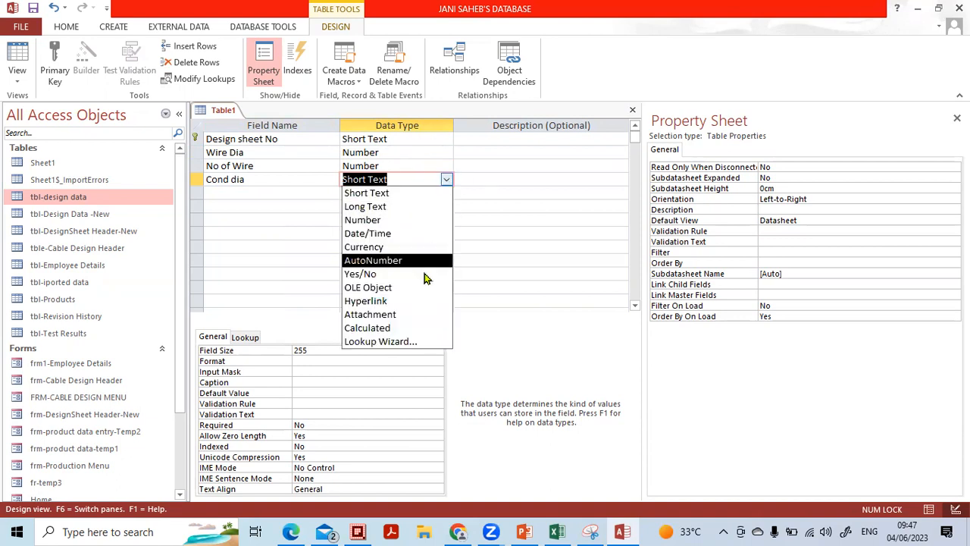
click(419, 329)
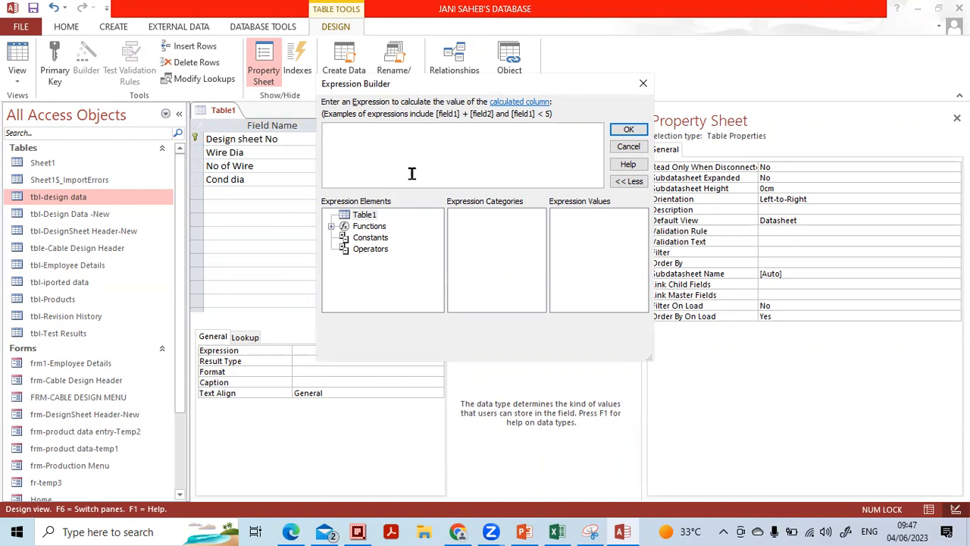
click(366, 218)
click(635, 147)
click(402, 192)
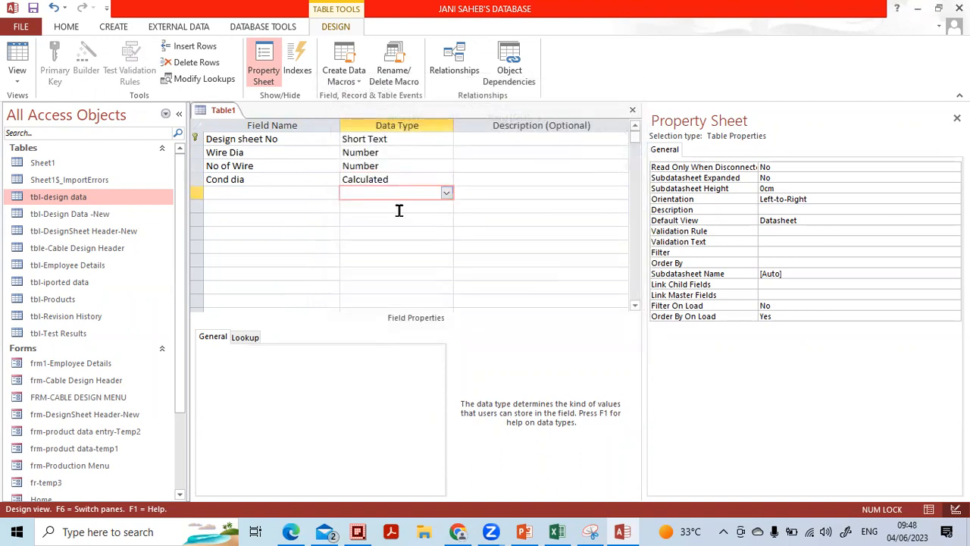
click(956, 118)
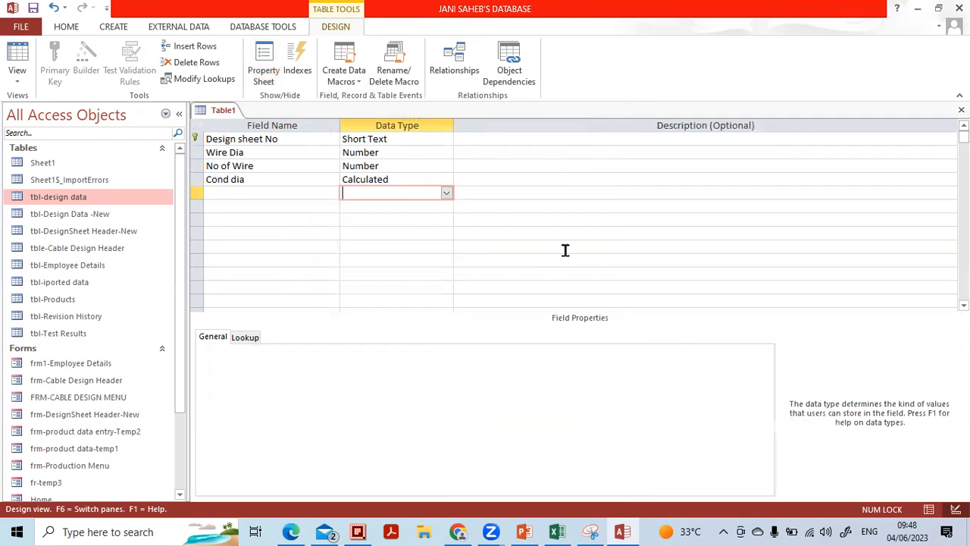
Try saving the table as 'tbl-design calculation' and dismiss the missing-expression and creation-failure warnings
click(961, 109)
click(432, 305)
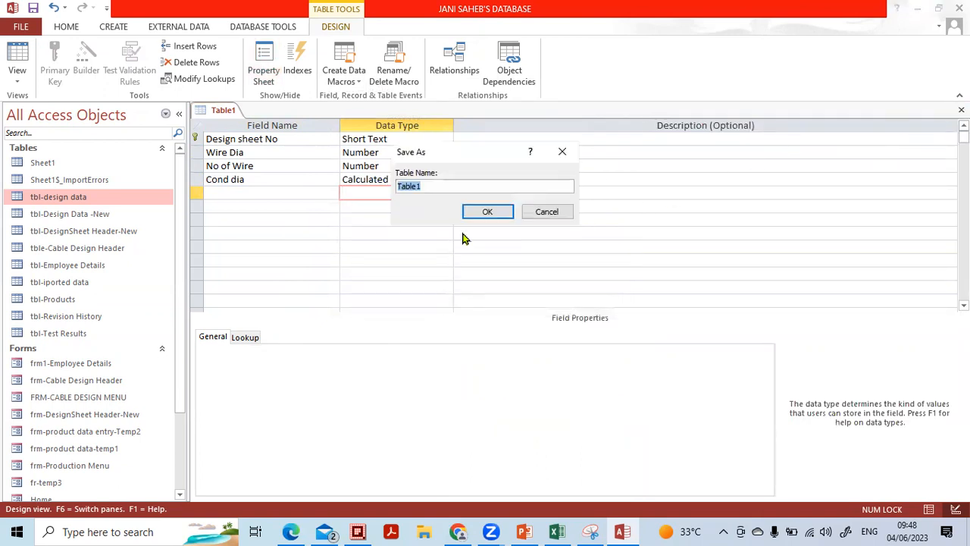
text(tbl-)
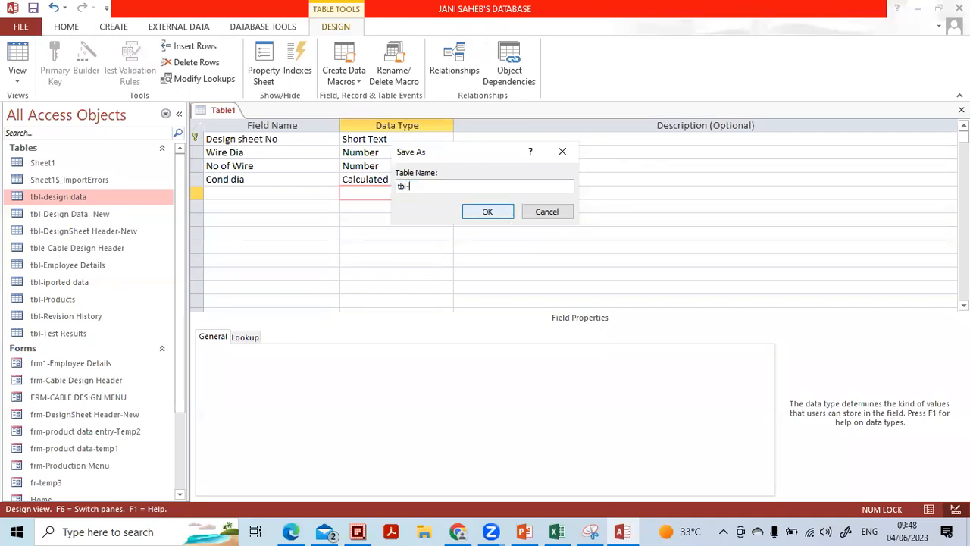
text(design calculation)
click(500, 217)
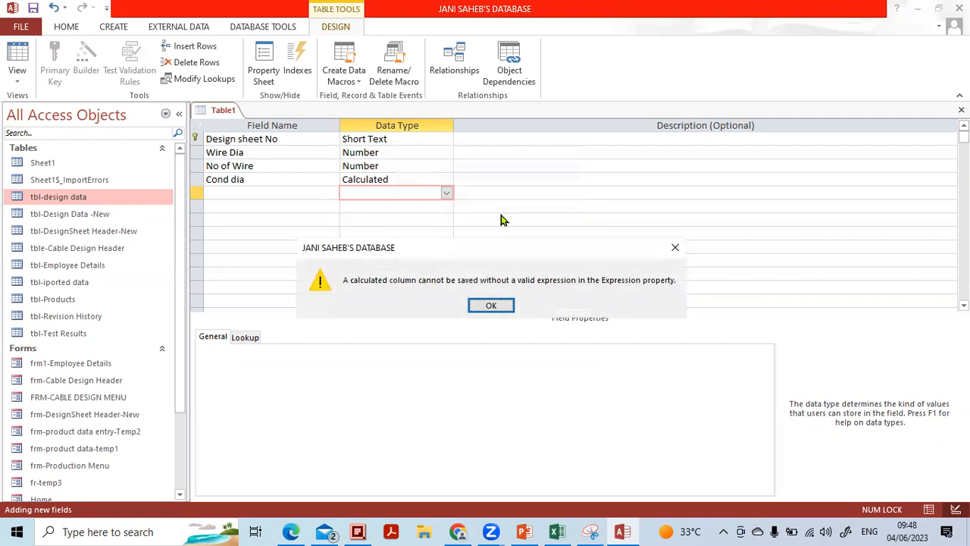
click(489, 303)
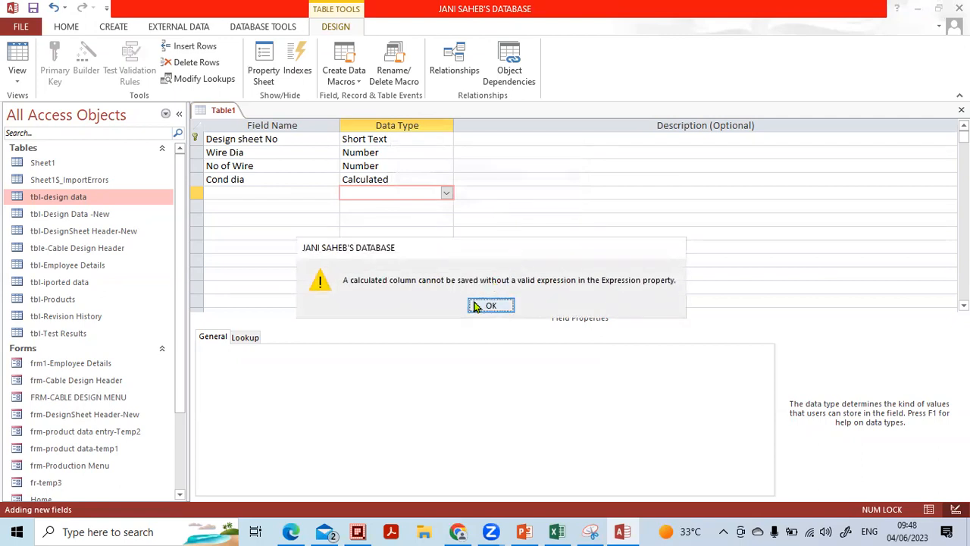
click(491, 305)
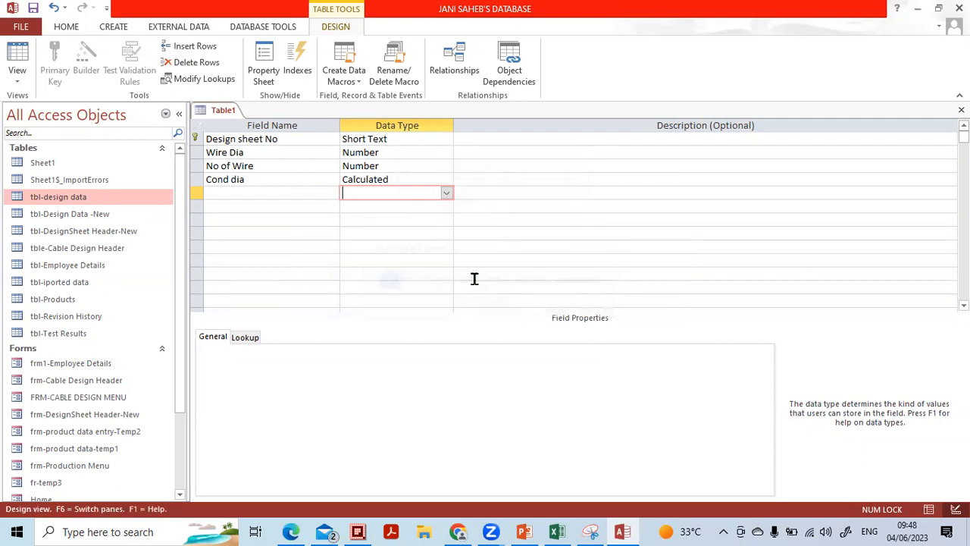
Enter 3*[Wire Dia] as Cond dia's calculated expression and close the table design
click(410, 180)
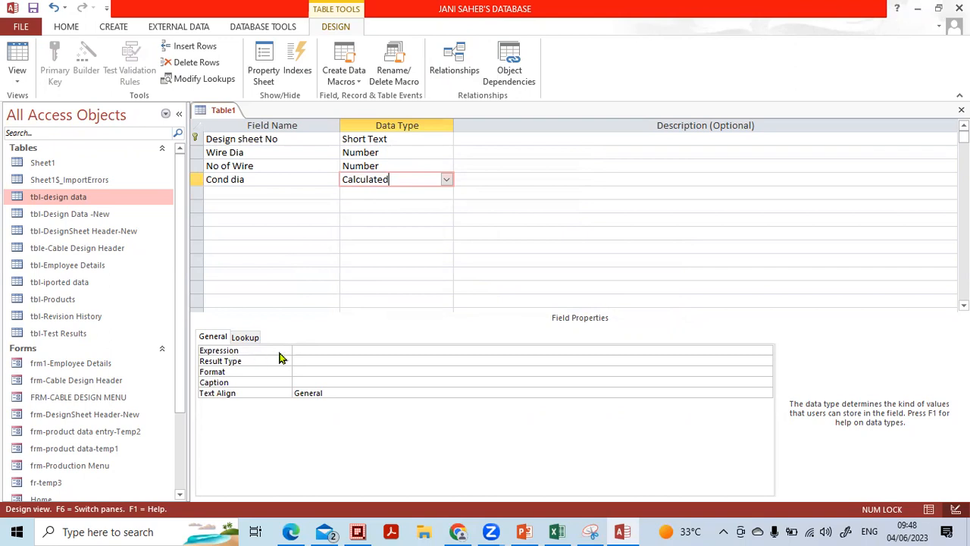
click(317, 352)
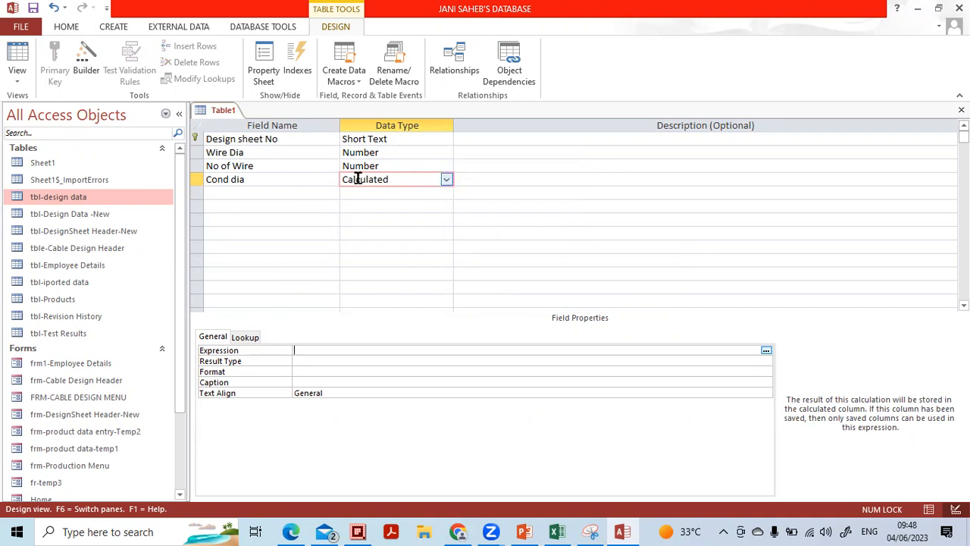
drag(256, 152, 196, 152)
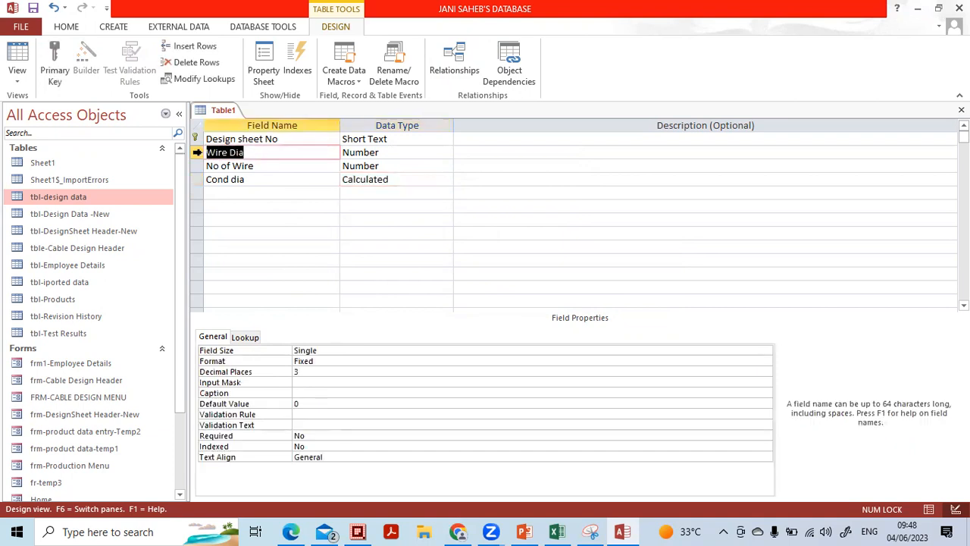
click(388, 182)
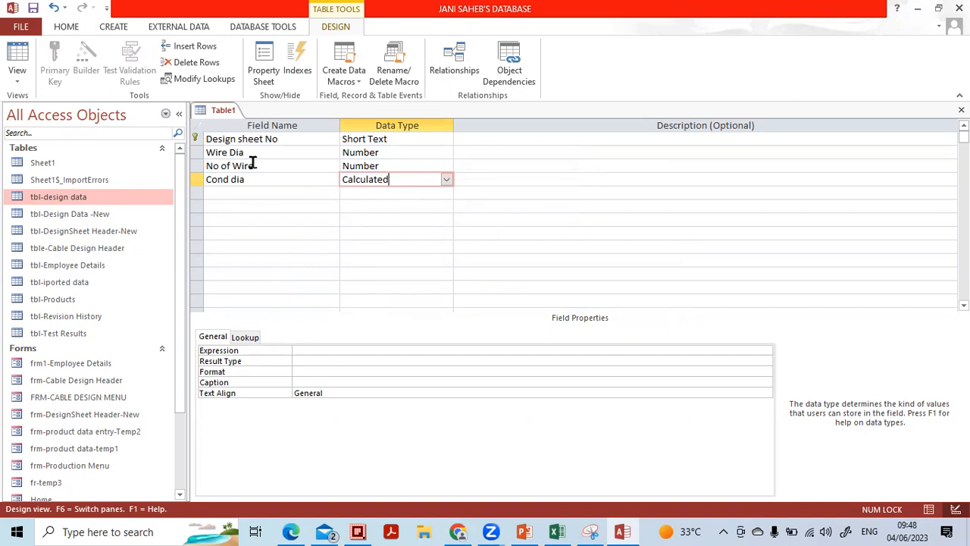
click(301, 351)
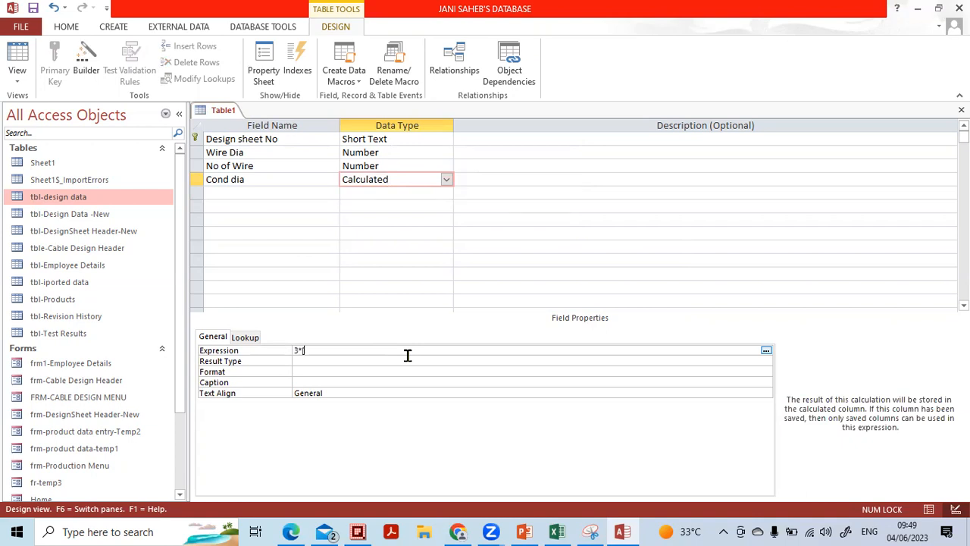
text(wir)
key(BackSpace)
key(BackSpace)
key(BackSpace)
text(Wire Dia)
key(Return)
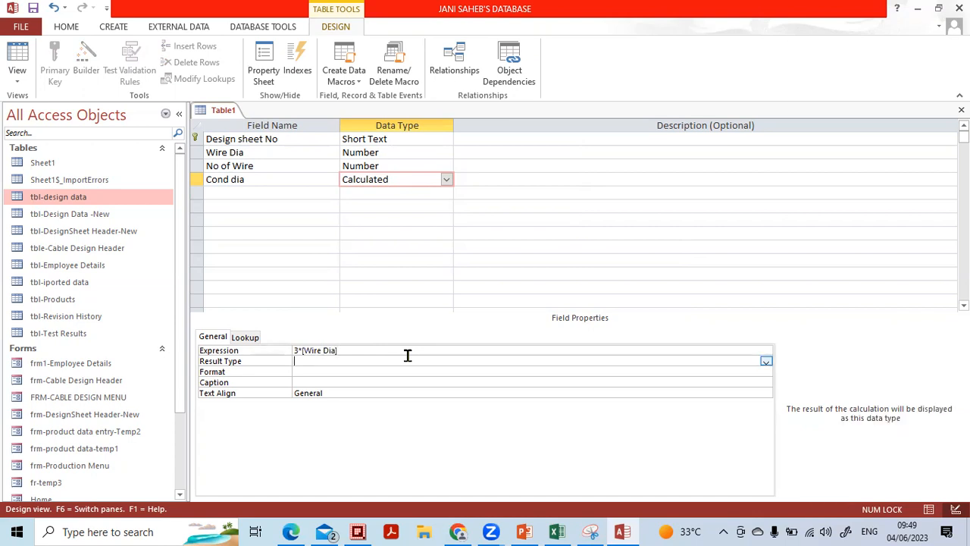
key(Up)
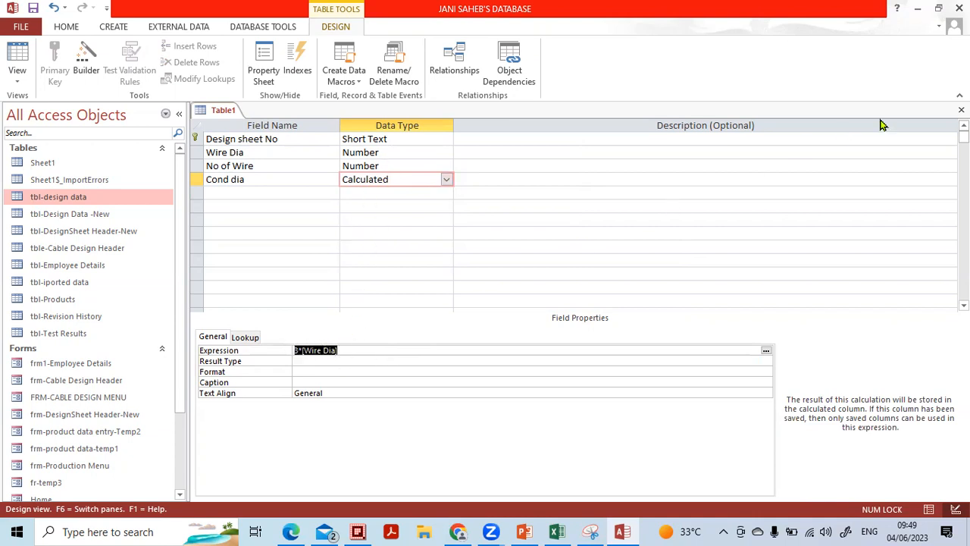
click(961, 110)
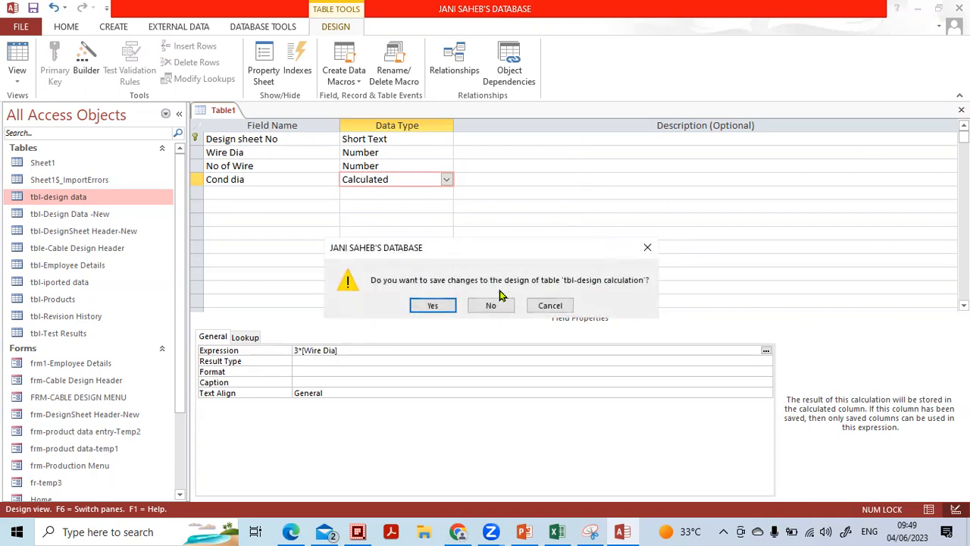
Save the table as tbl-design calculation, then open and close tbl-design data
click(432, 305)
click(487, 213)
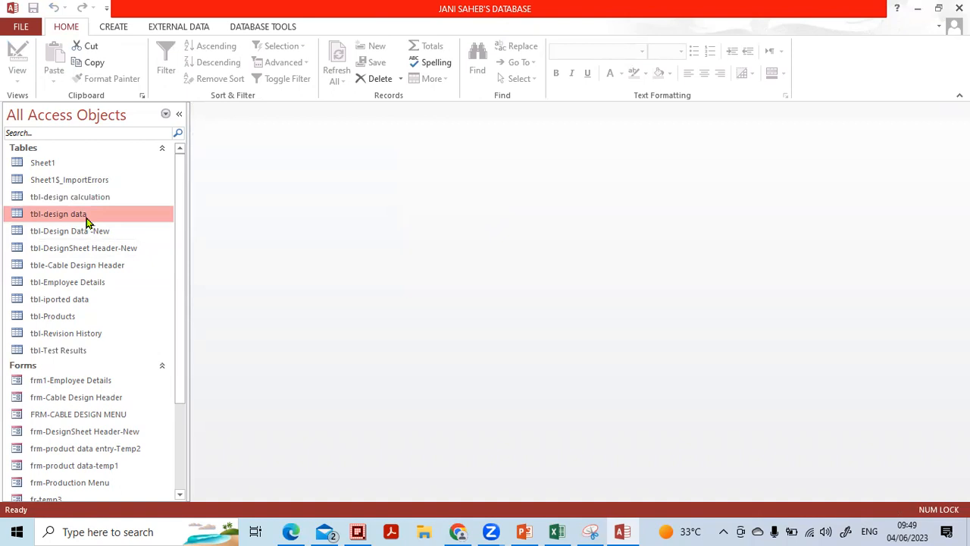
double_click(83, 215)
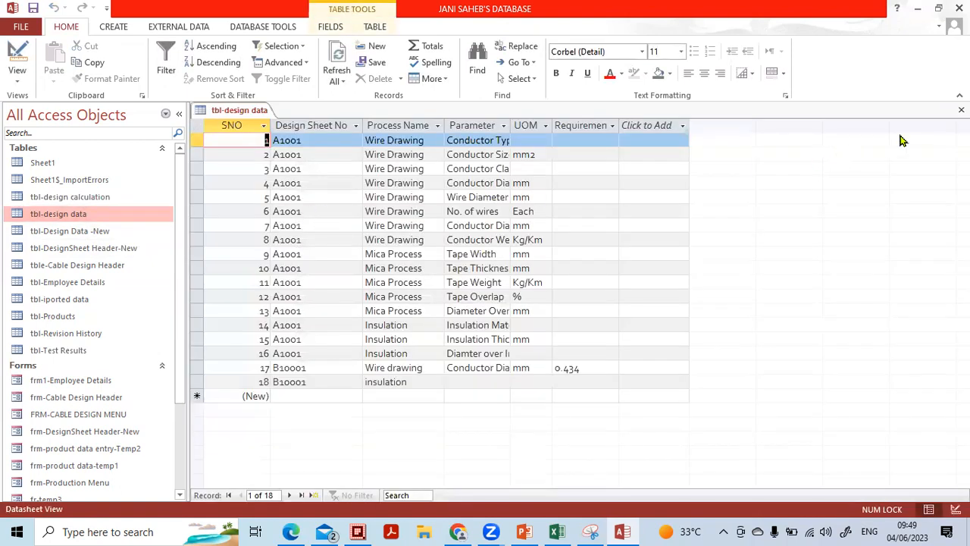
click(961, 109)
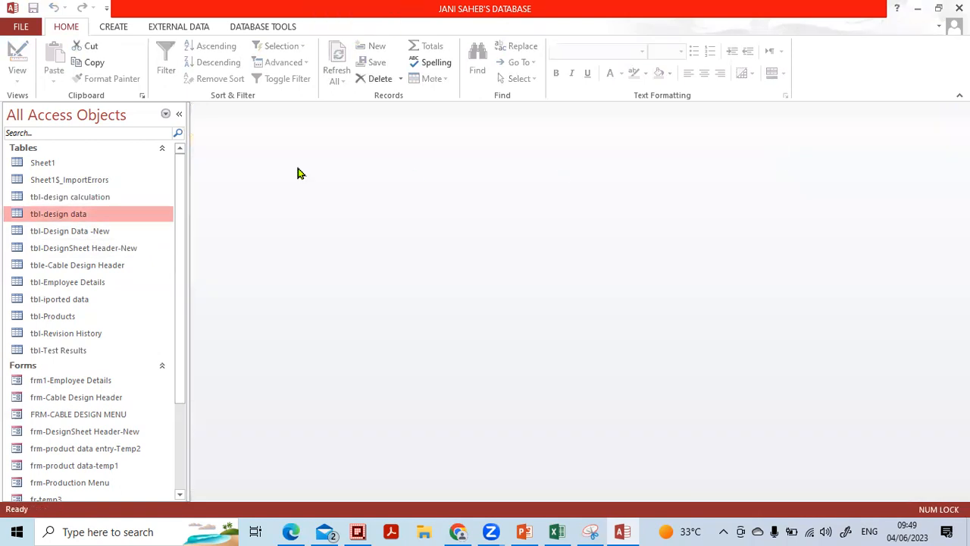
Group the navigation pane by Created Date and open tbl-design calculation in Datasheet view
click(167, 115)
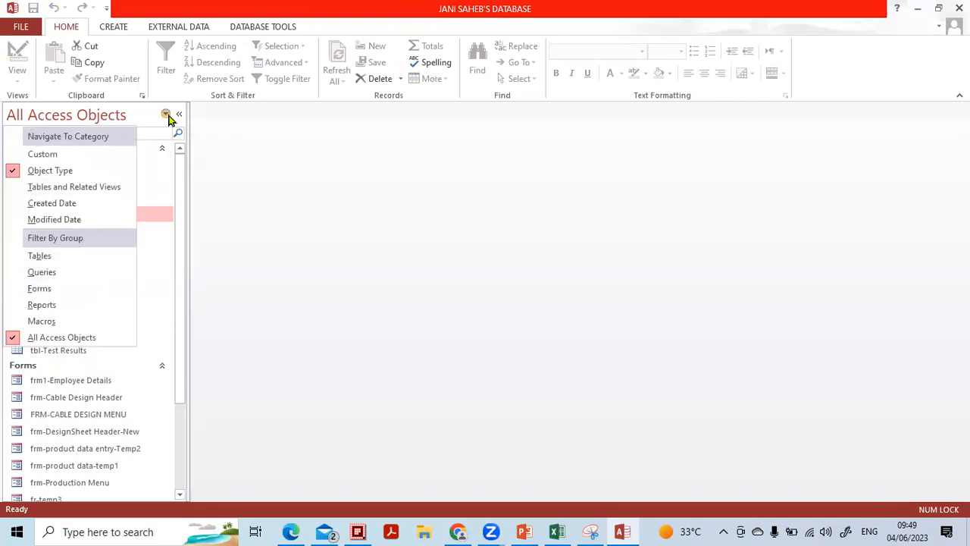
click(42, 204)
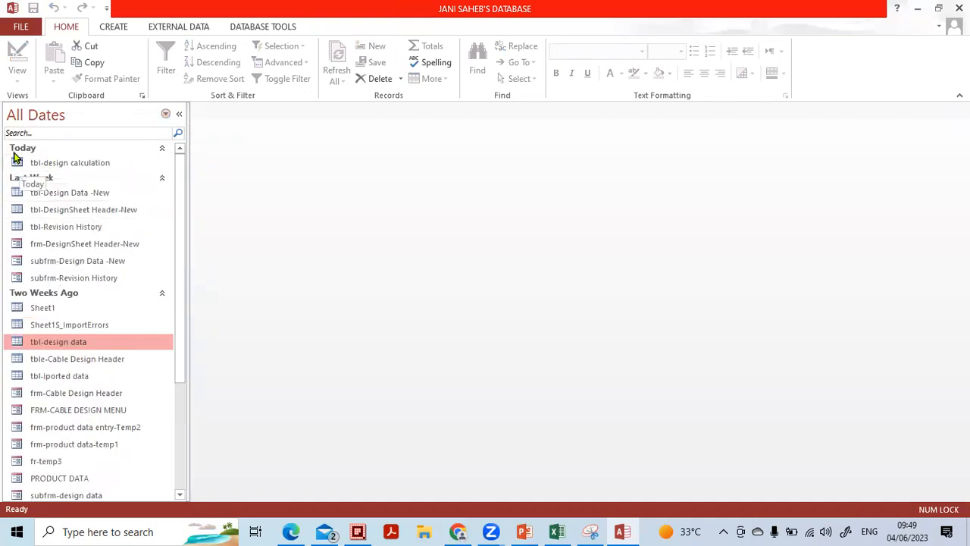
click(58, 163)
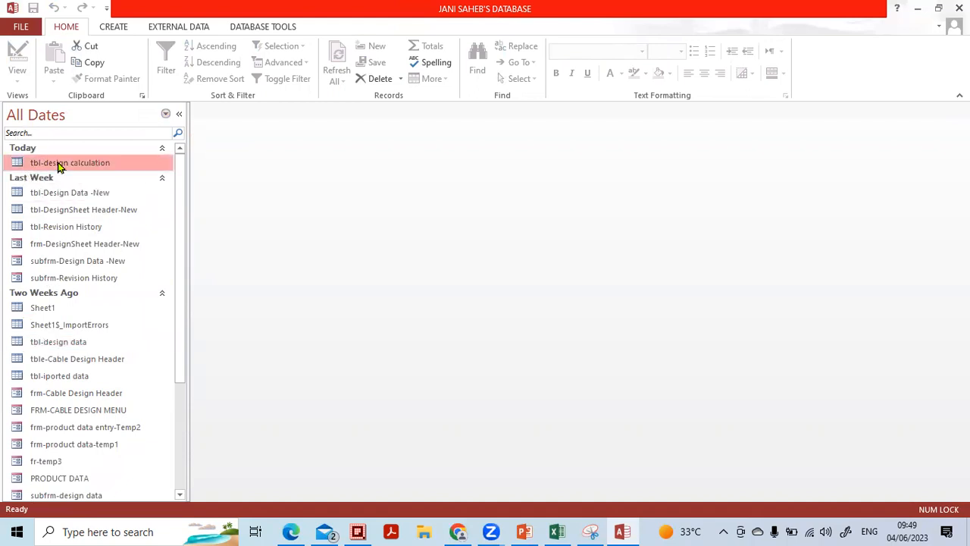
double_click(38, 164)
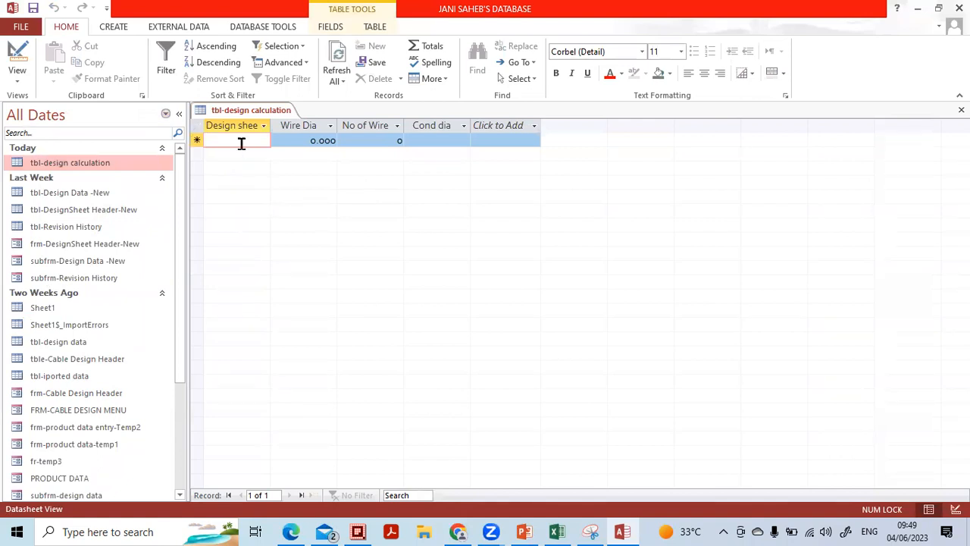
Enter record 1001 with Wire Dia 0.525 and widen Cond dia to show 1.57499992847443
text(1001)
key(Tab)
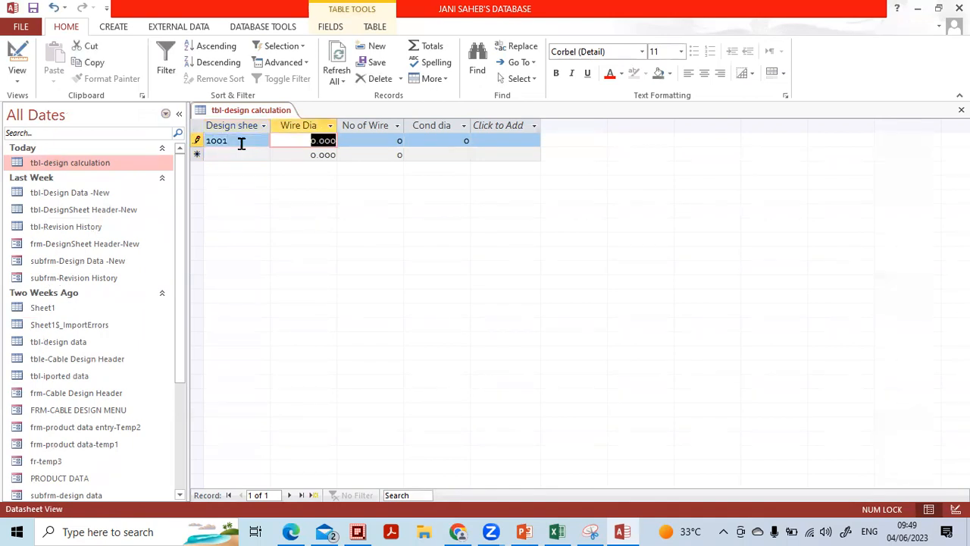
text(0.525)
key(Tab)
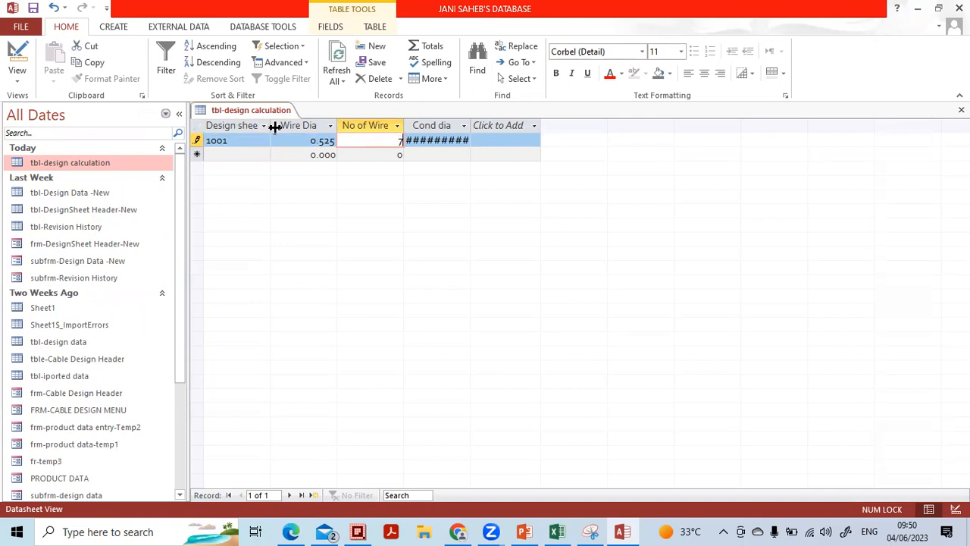
key(Tab)
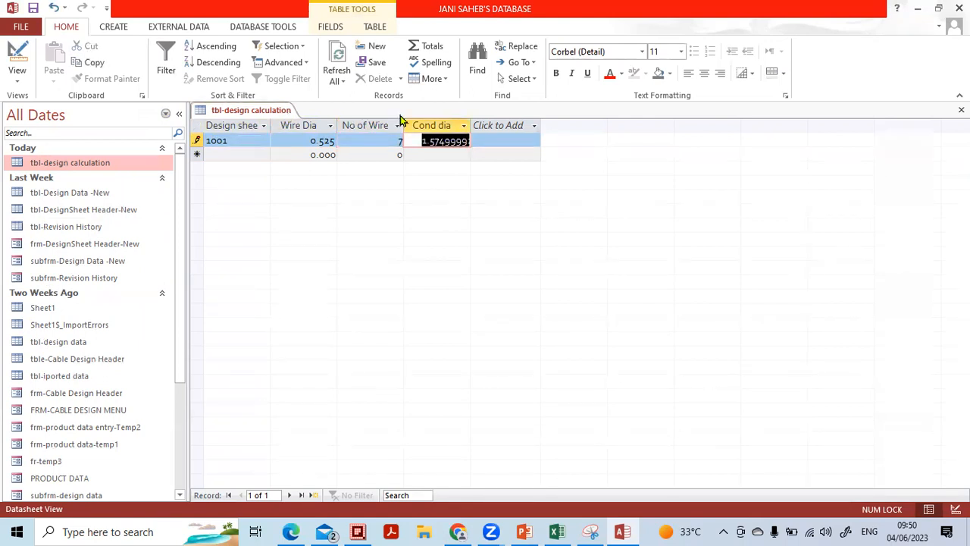
double_click(470, 125)
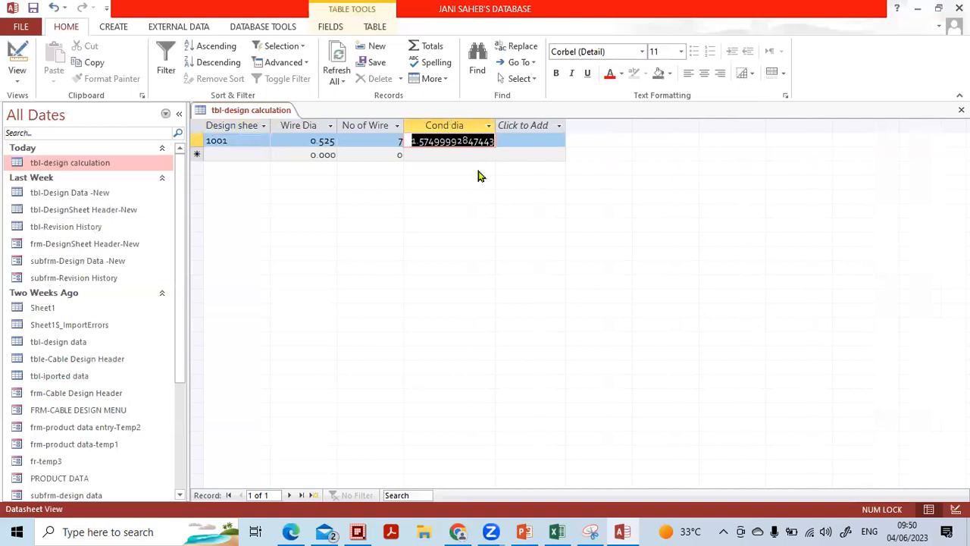
click(459, 155)
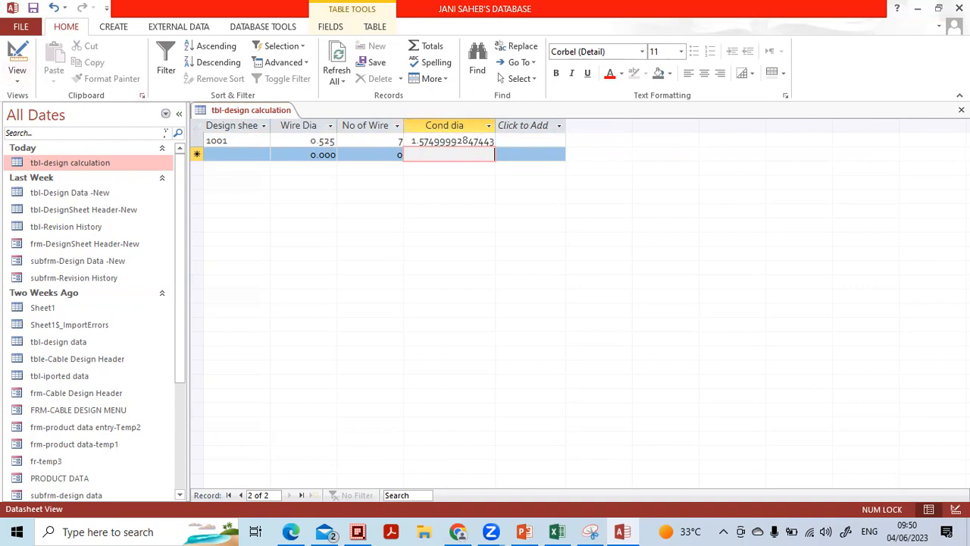
click(20, 83)
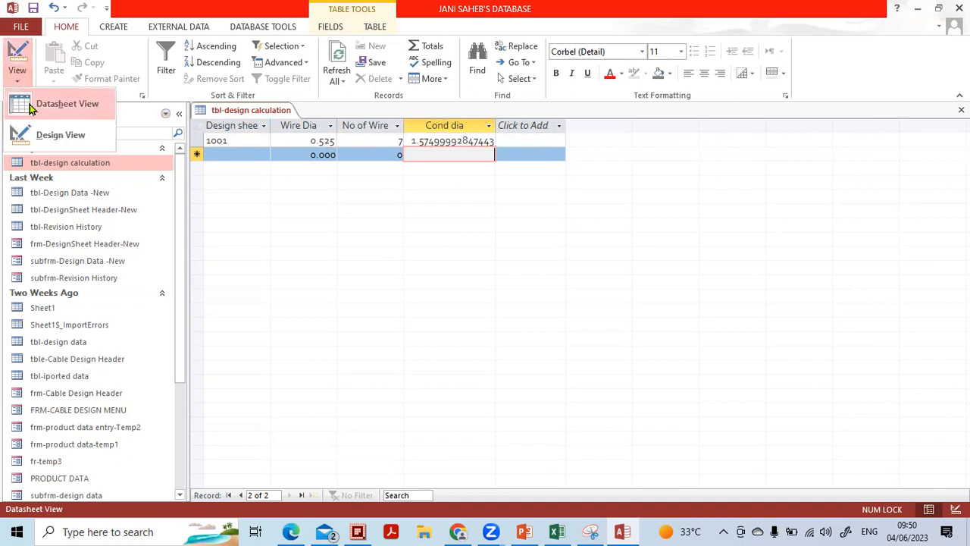
click(36, 133)
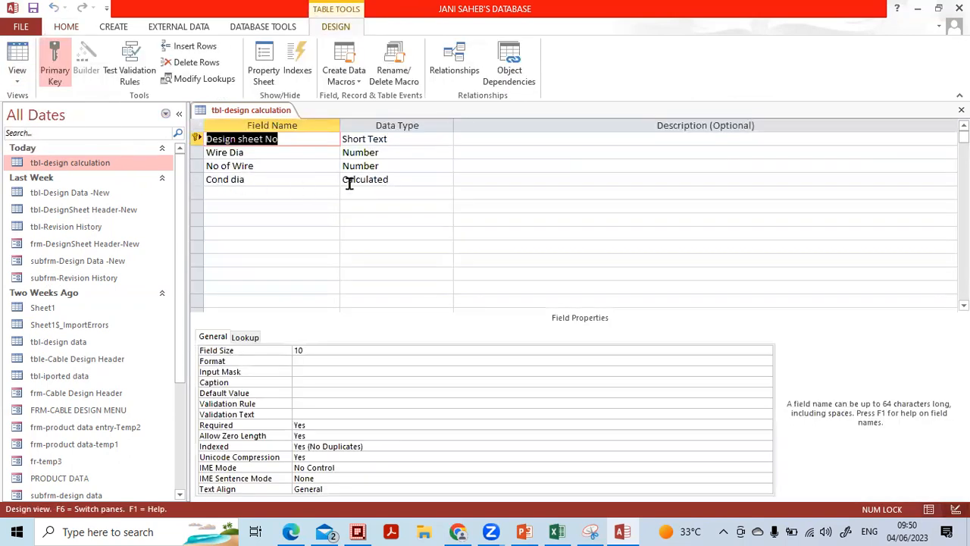
click(362, 180)
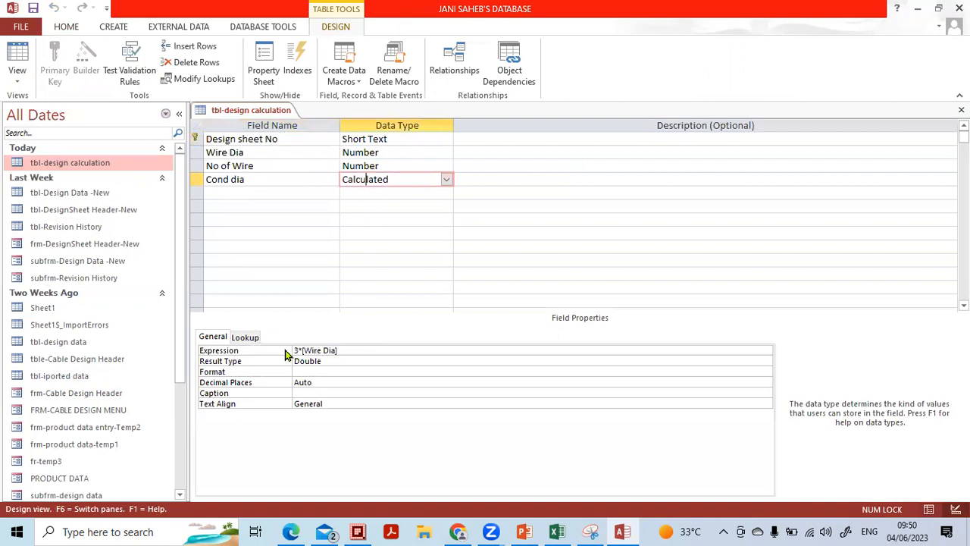
click(305, 371)
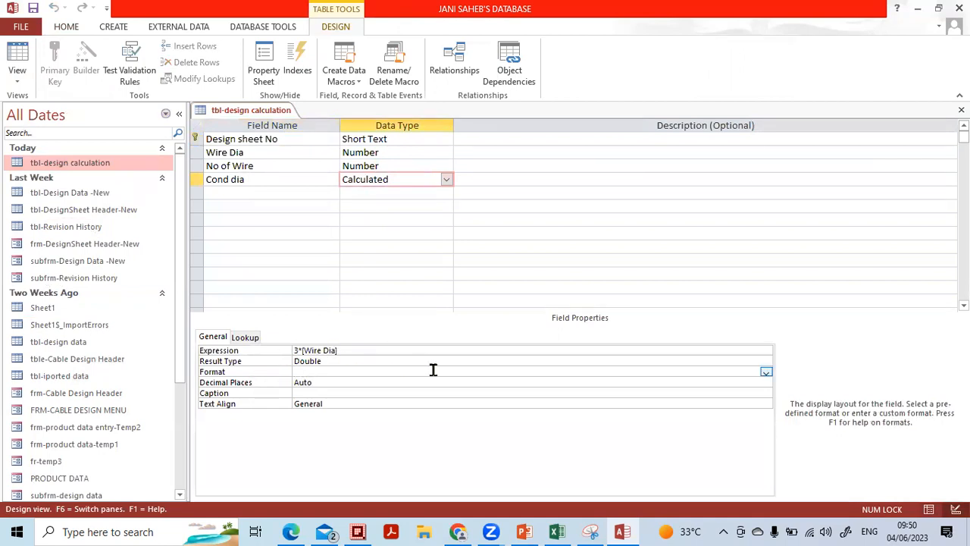
click(765, 372)
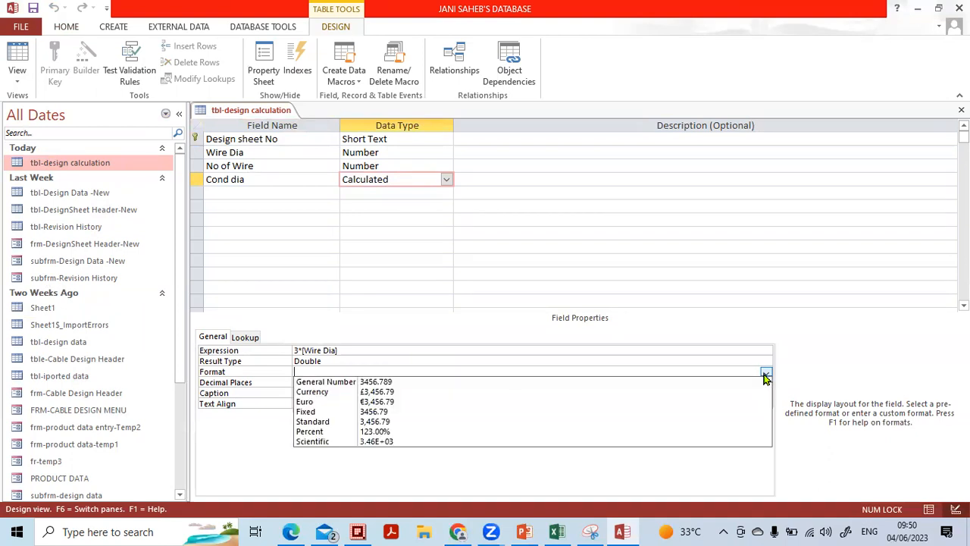
click(683, 427)
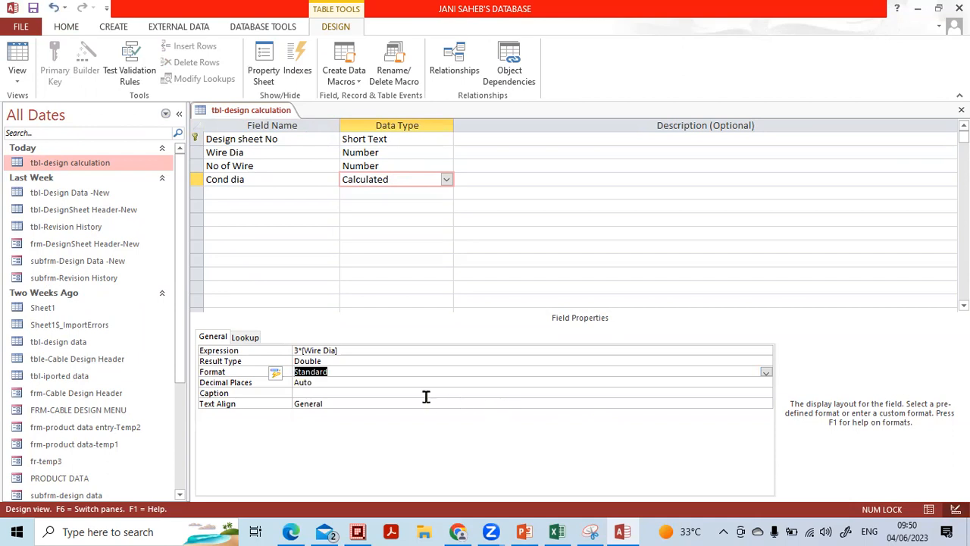
click(402, 383)
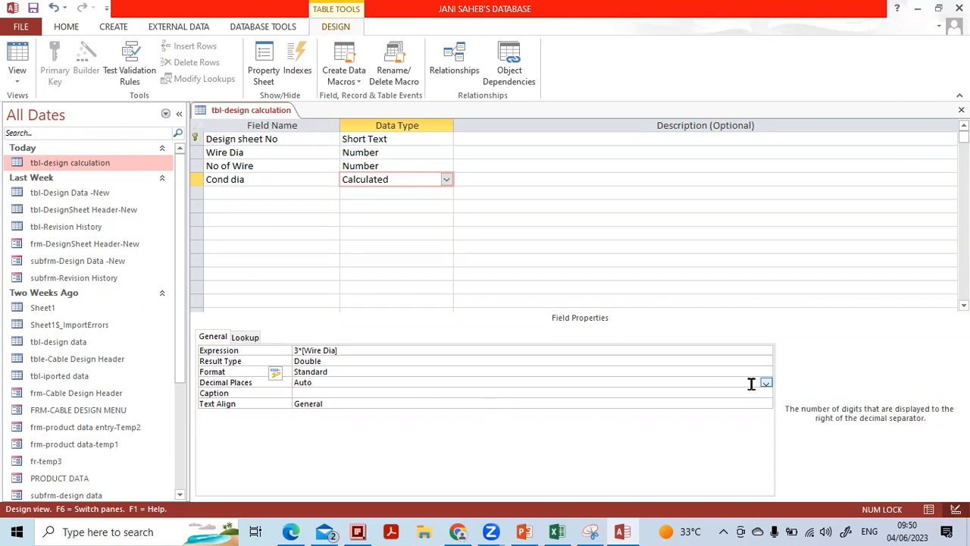
click(766, 385)
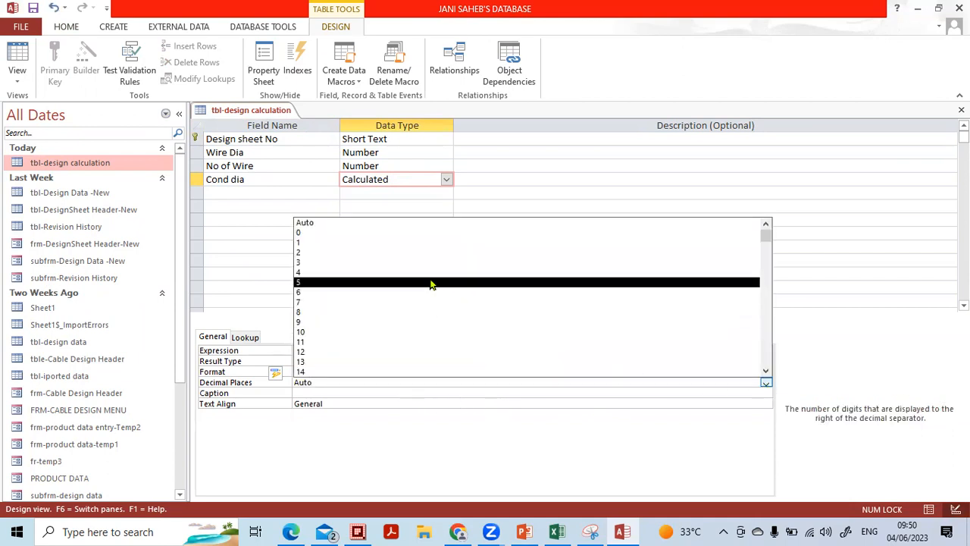
click(434, 262)
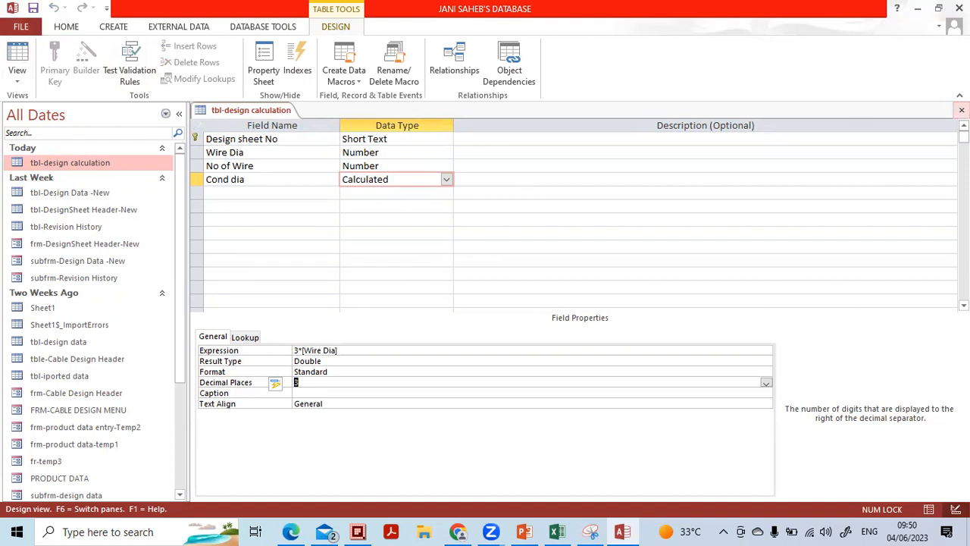
click(961, 110)
double_click(94, 165)
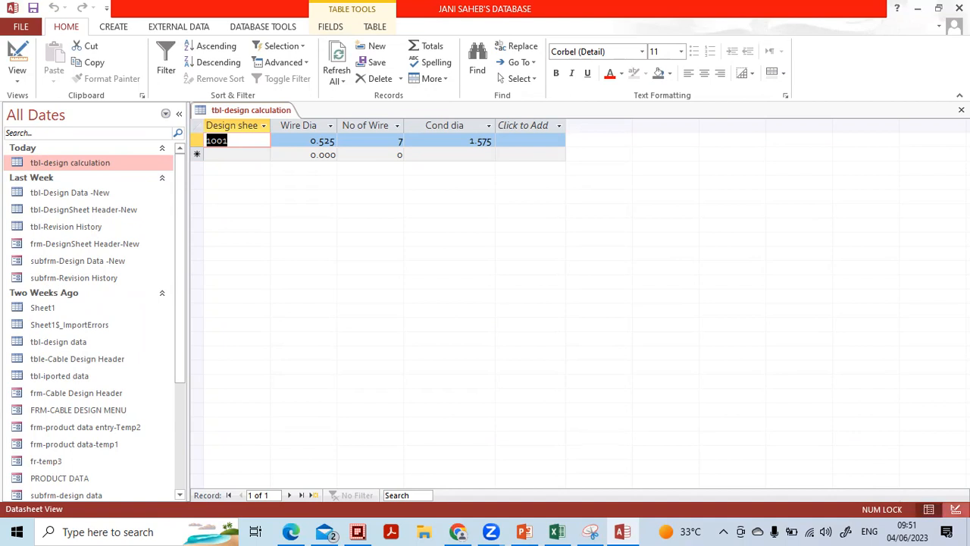
click(956, 509)
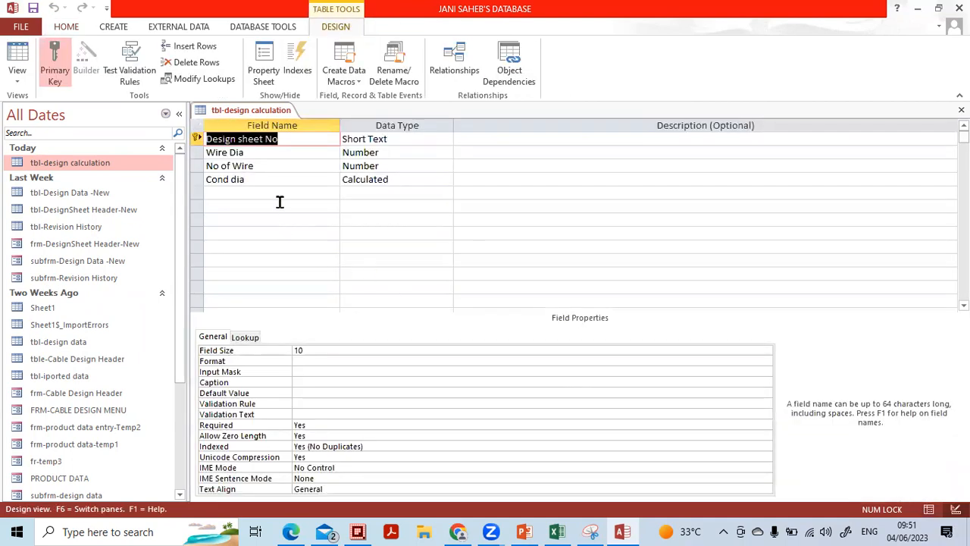
click(275, 193)
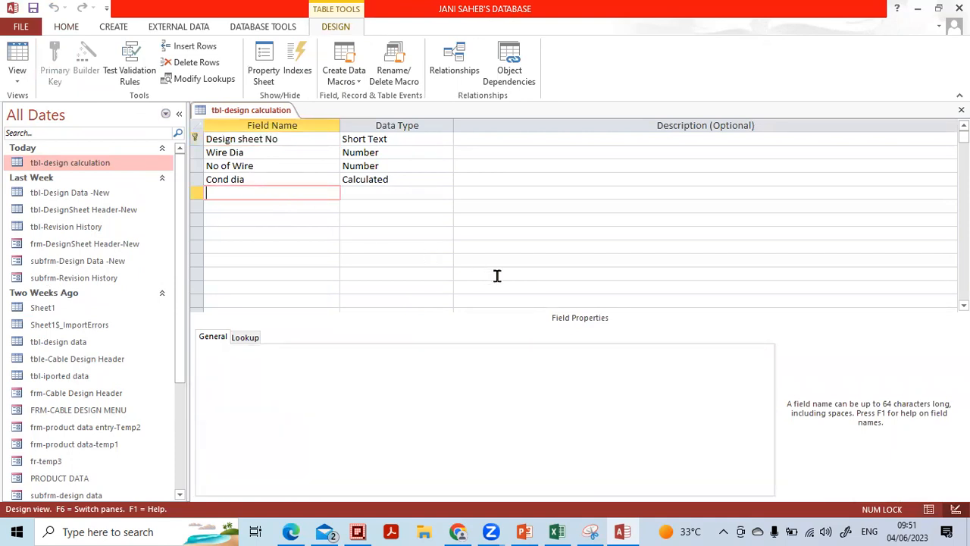
click(557, 531)
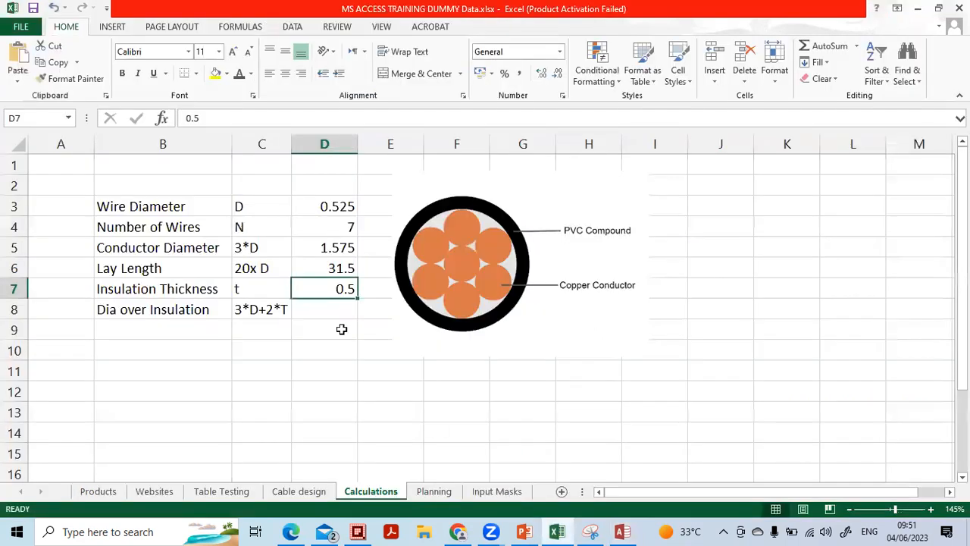
click(165, 252)
click(154, 270)
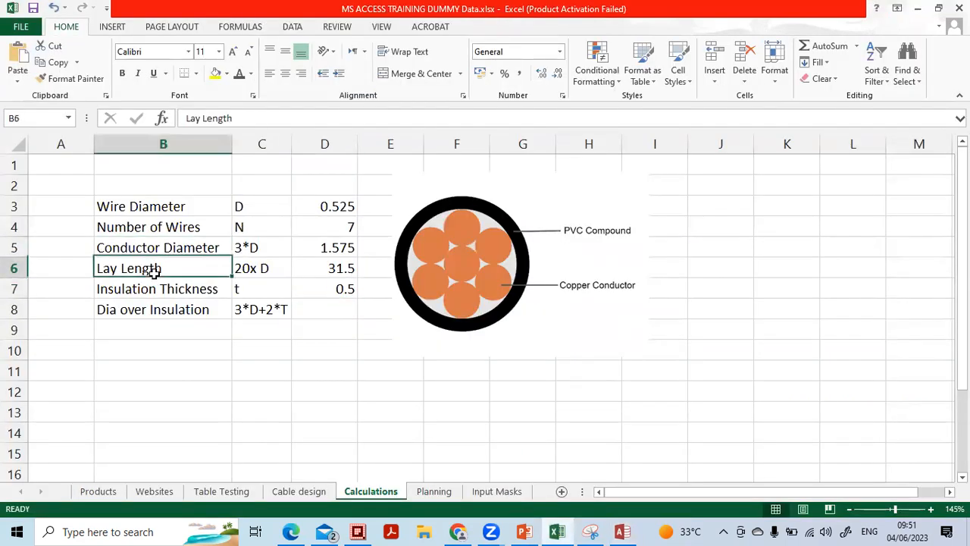
click(256, 272)
click(257, 209)
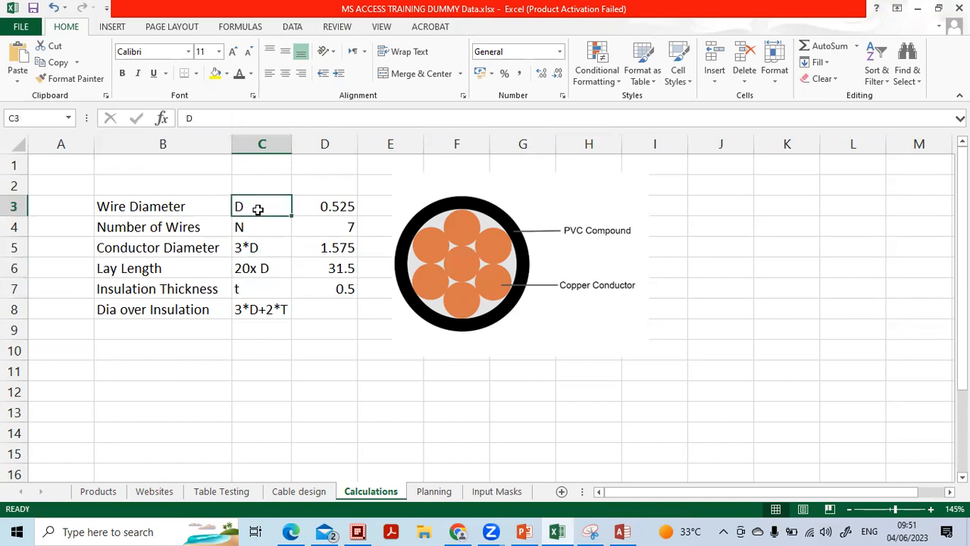
click(629, 532)
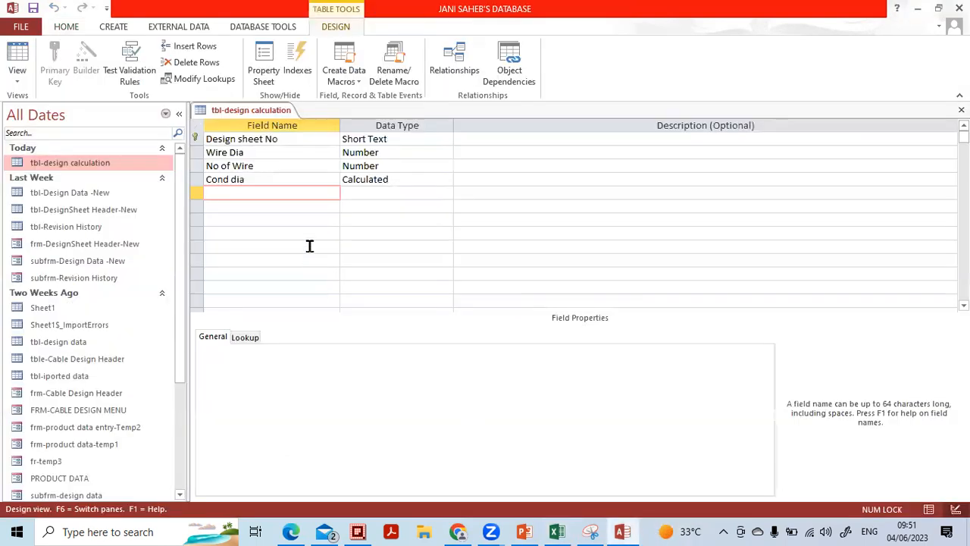
Add a new 'Lay Length' field with the Calculated data type
key(Caps_Lock)
text(L)
key(Caps_Lock)
text(ay)
key(Caps_Lock)
text(L)
key(Caps_Lock)
text(e)
key(Tab)
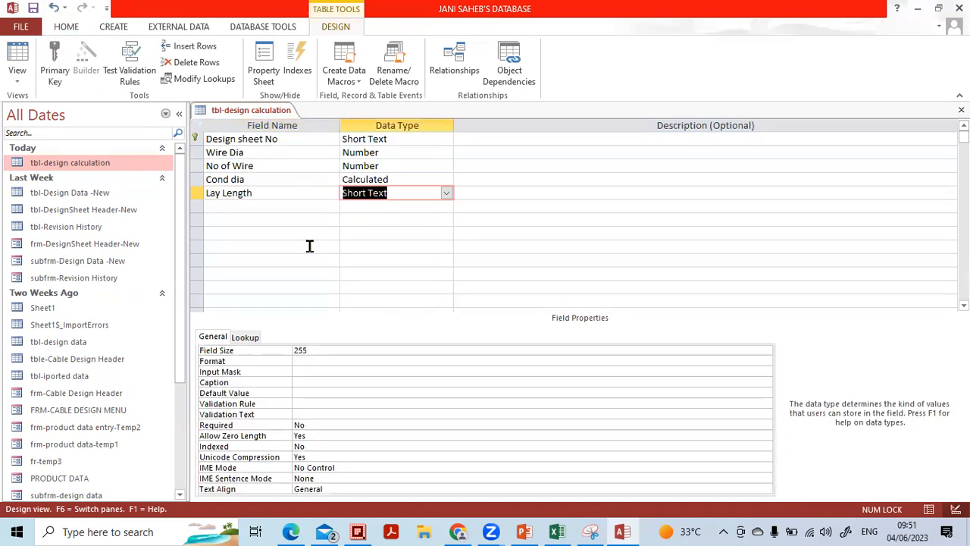
text(calculated)
key(Return)
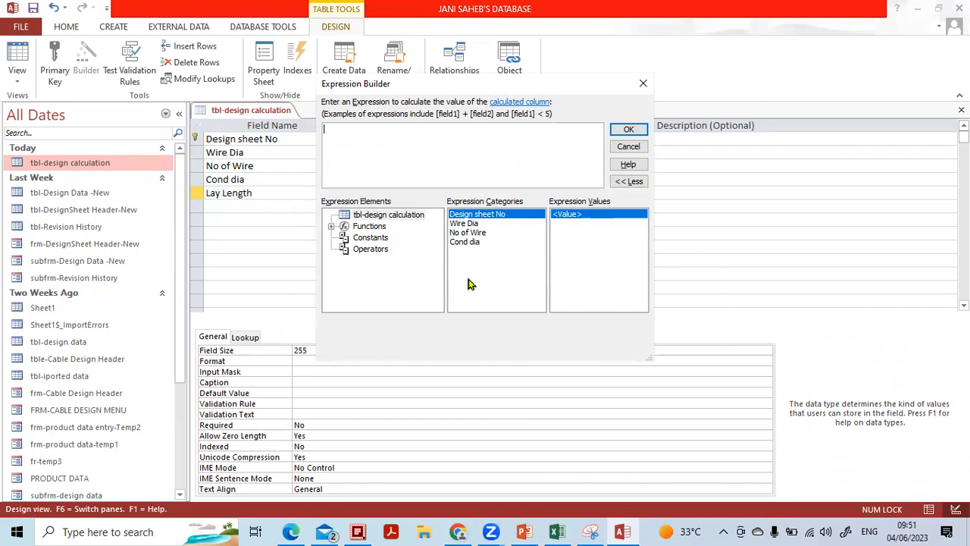
Set Lay Length's expression to [Cond dia]*20 in the Expression Builder
click(470, 224)
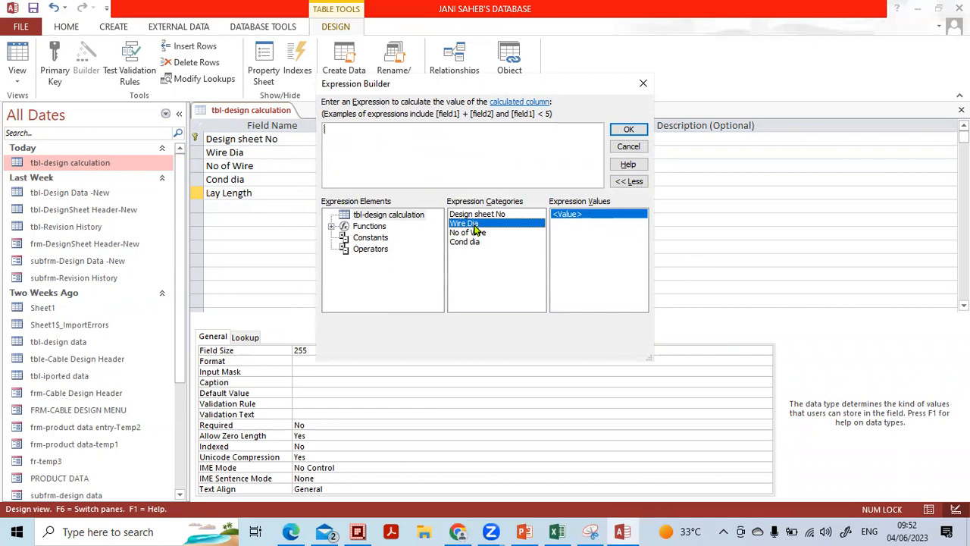
double_click(475, 225)
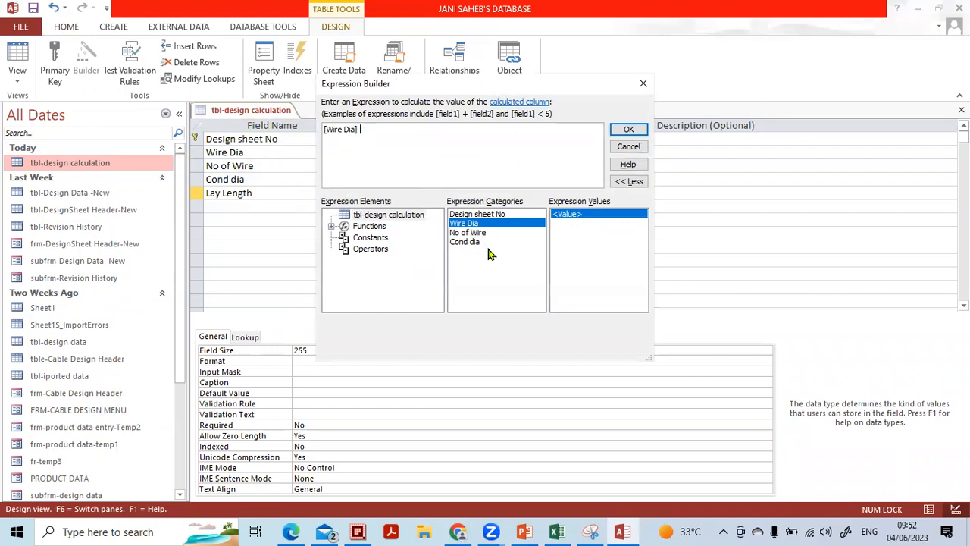
click(422, 177)
key(BackSpace)
key(BackSpace)
key(BackSpace)
key(BackSpace)
key(BackSpace)
key(BackSpace)
key(BackSpace)
double_click(471, 241)
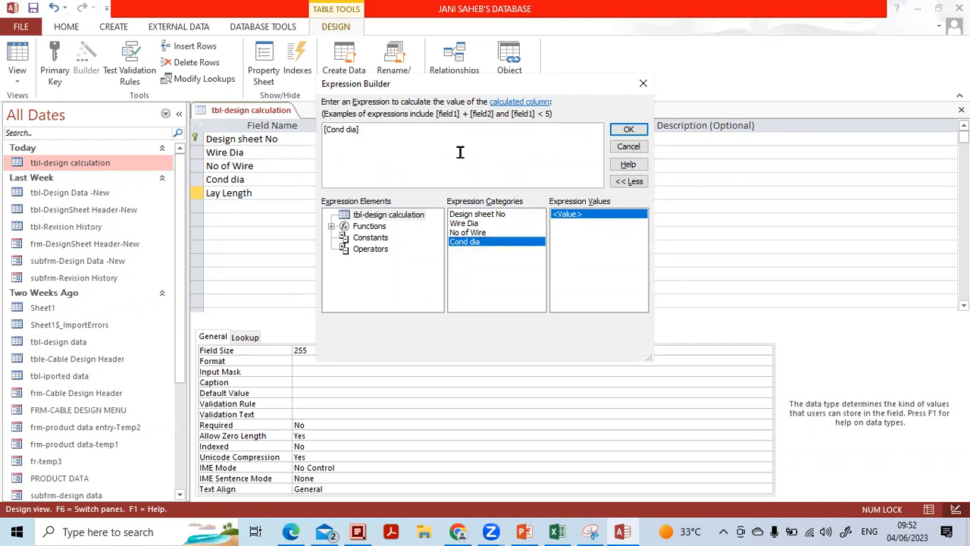
click(628, 130)
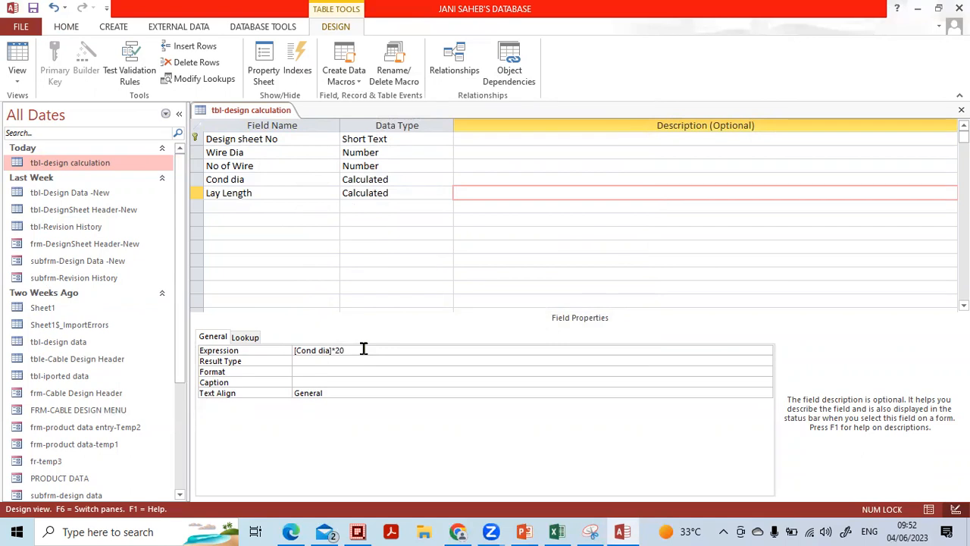
Set Lay Length's Format property to Fixed
click(325, 372)
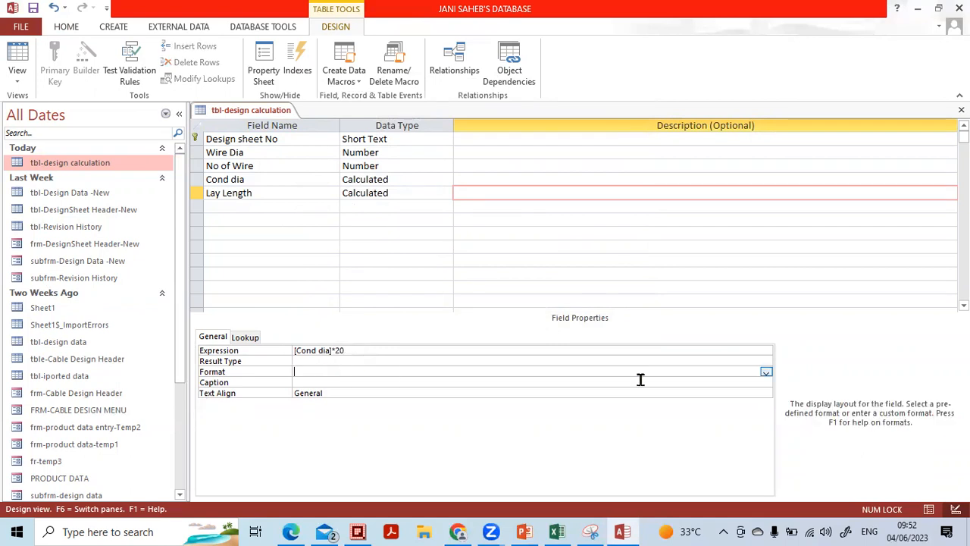
click(765, 371)
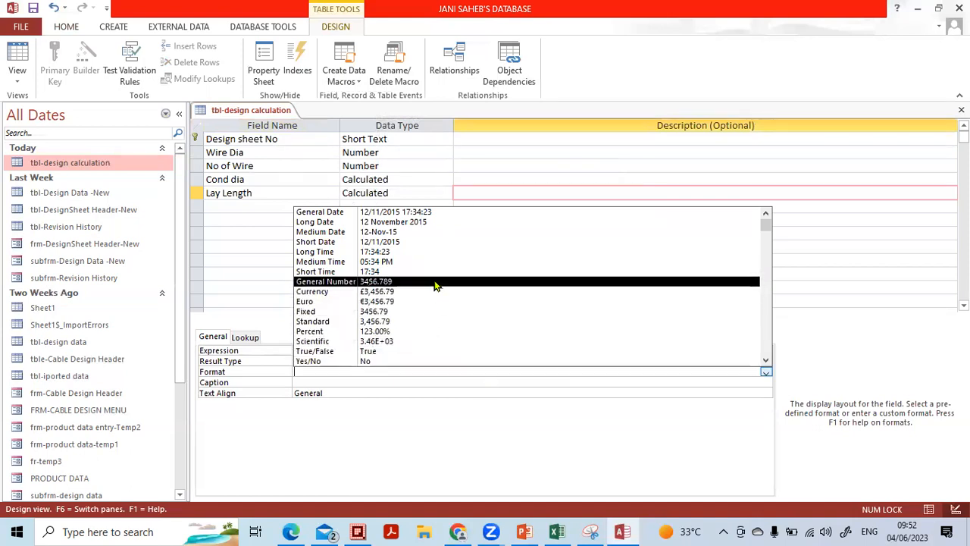
click(442, 324)
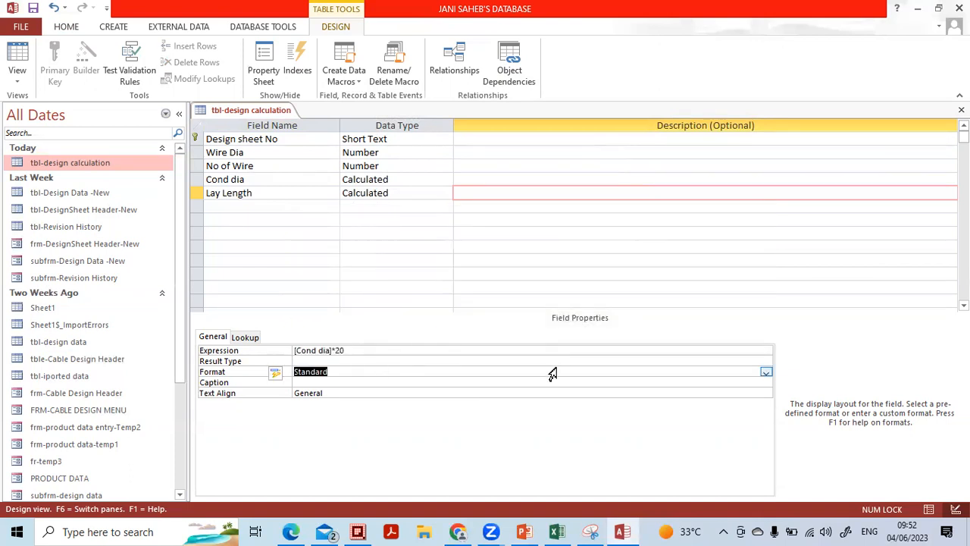
click(765, 372)
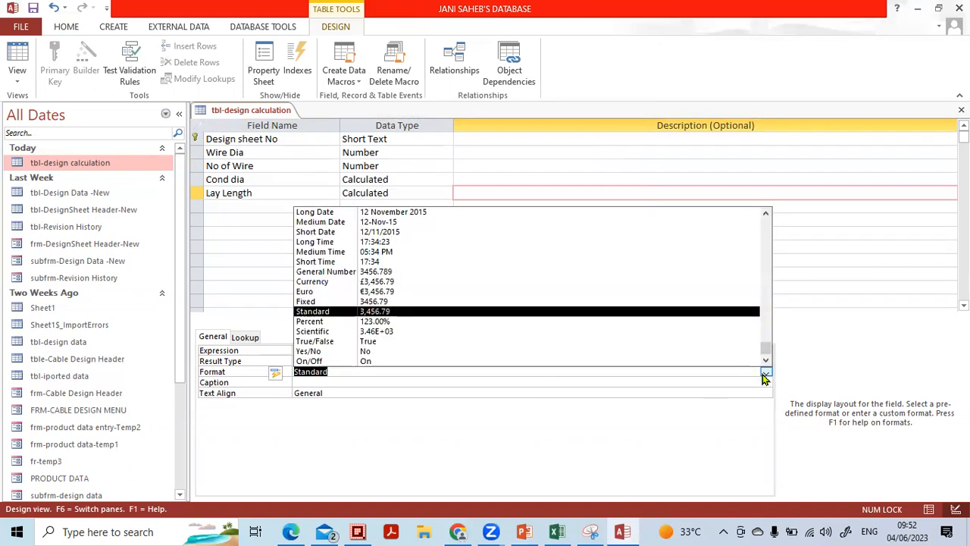
click(544, 301)
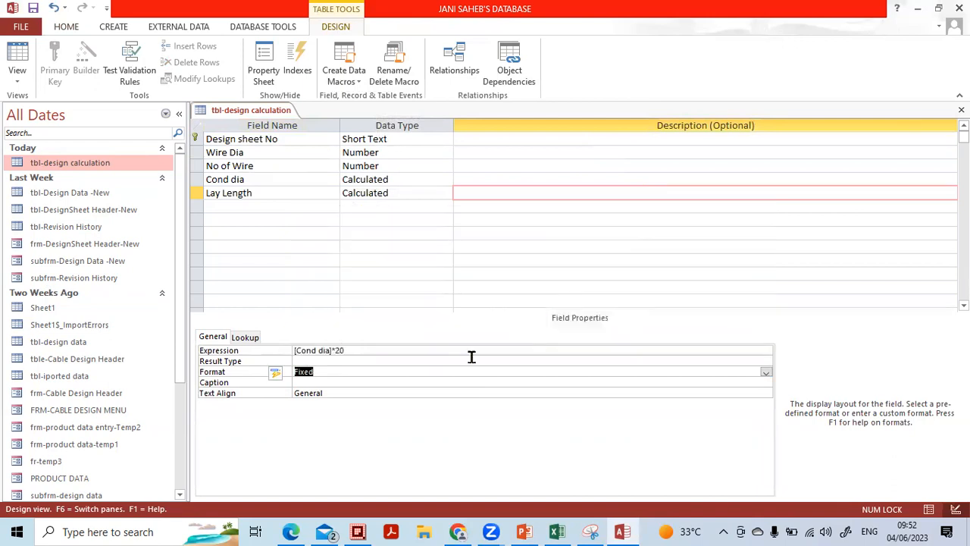
click(368, 382)
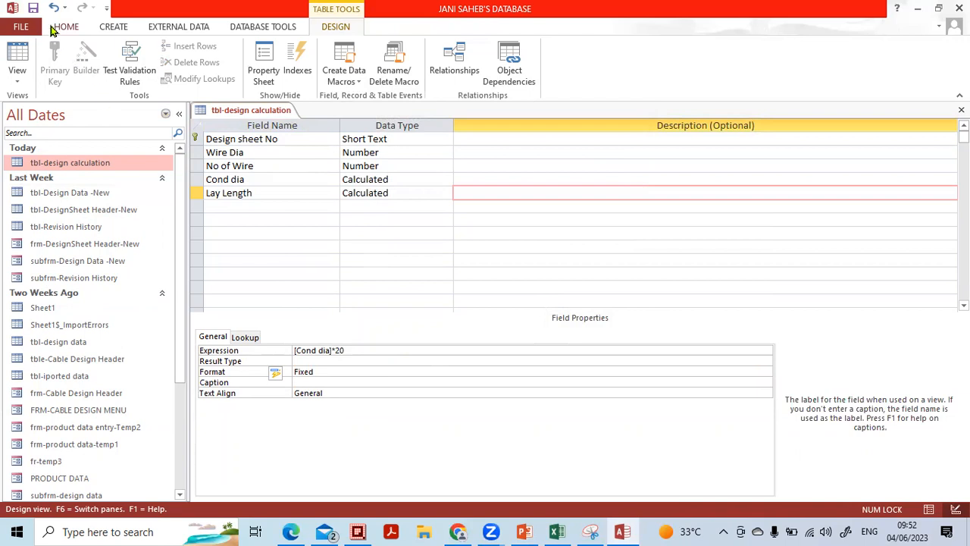
click(19, 75)
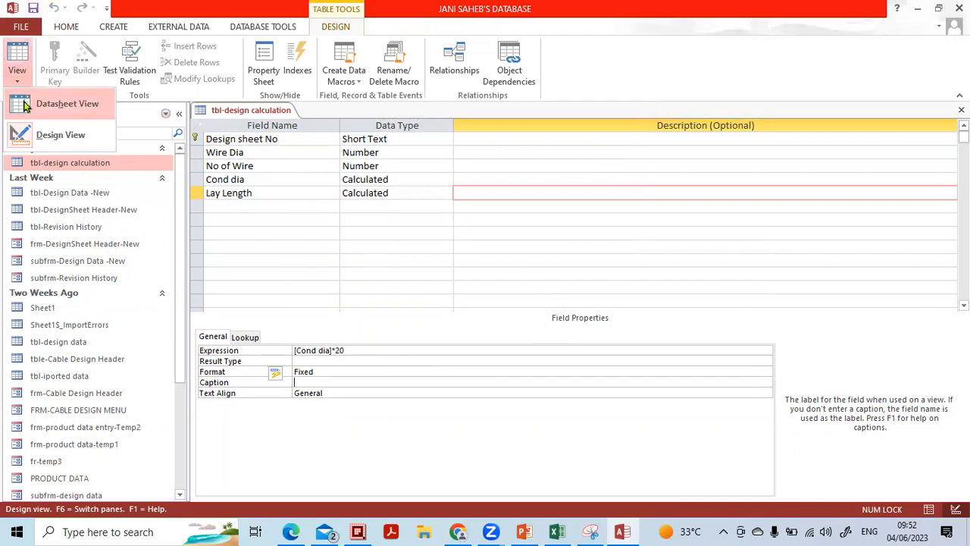
In Datasheet view, enter a new record with Wire Dia 0.824 and 7 wires
click(24, 106)
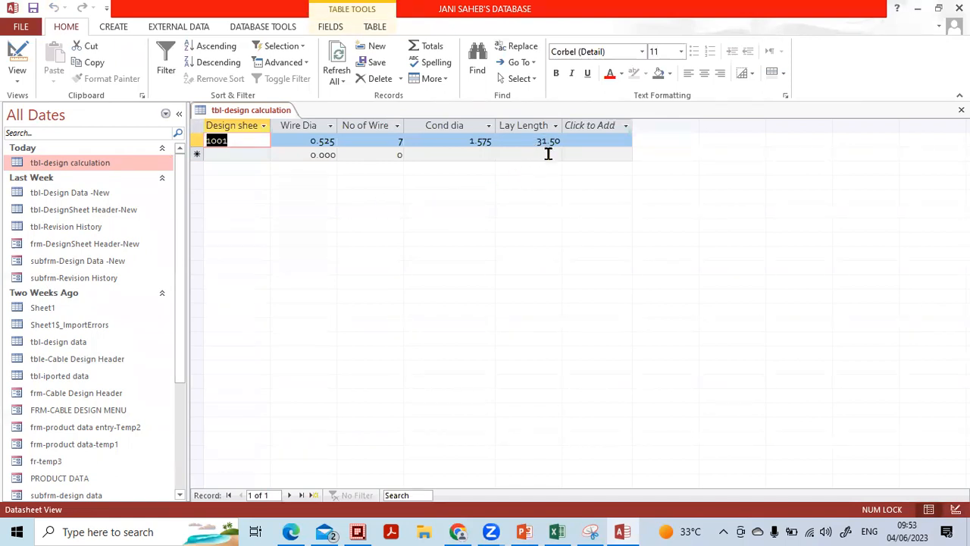
click(291, 154)
text(0.824)
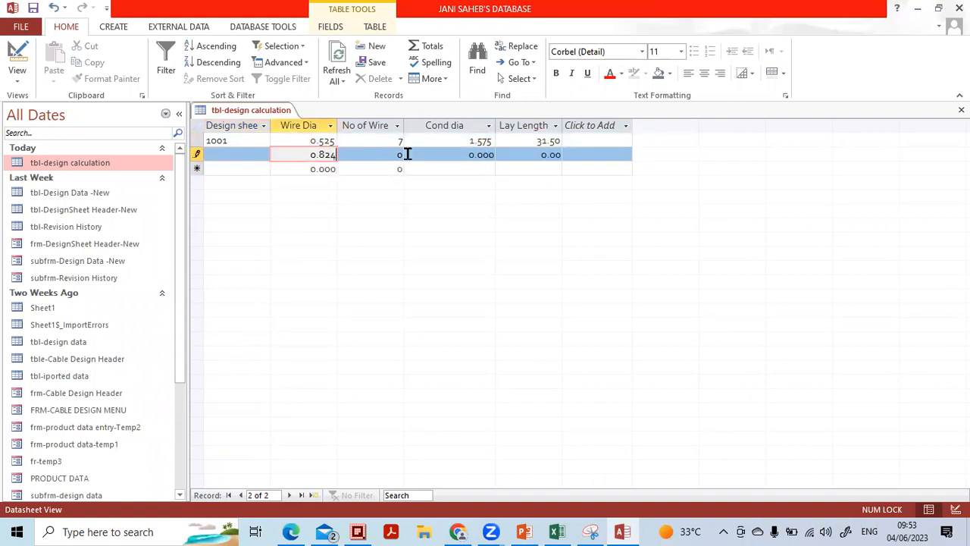
key(Tab)
text(7)
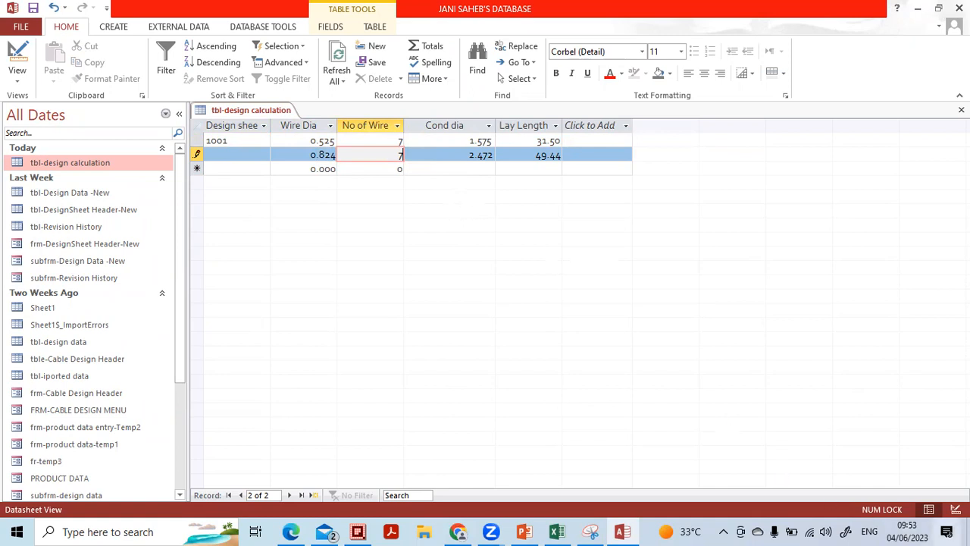
click(554, 529)
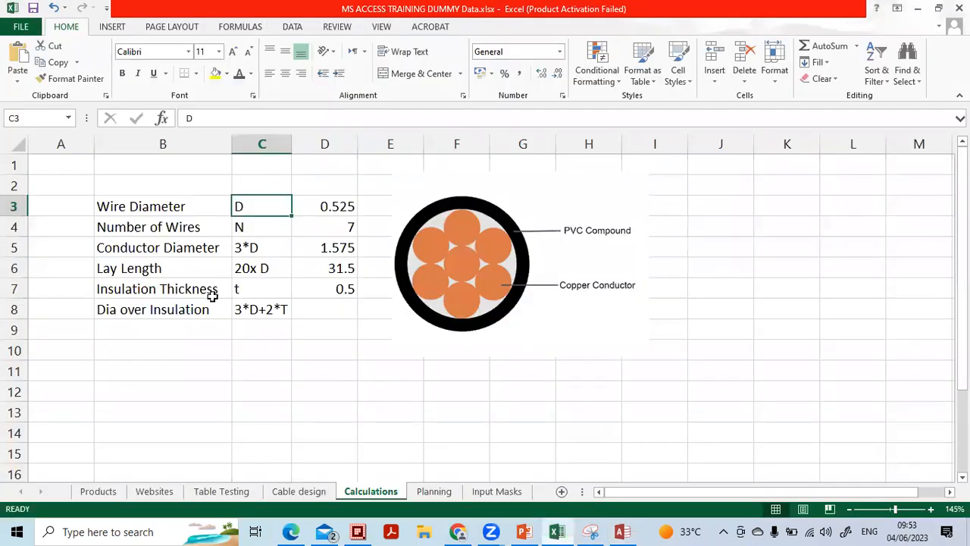
Review the Lay Length, Insulation Thickness and Dia over Insulation rows in Excel, then return to Access
click(159, 270)
drag(233, 274, 237, 277)
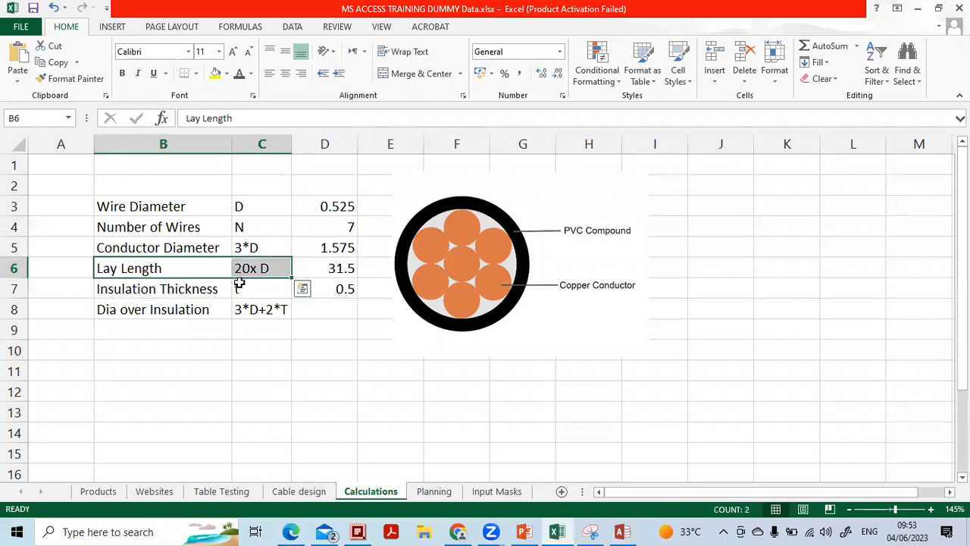
click(238, 283)
click(194, 288)
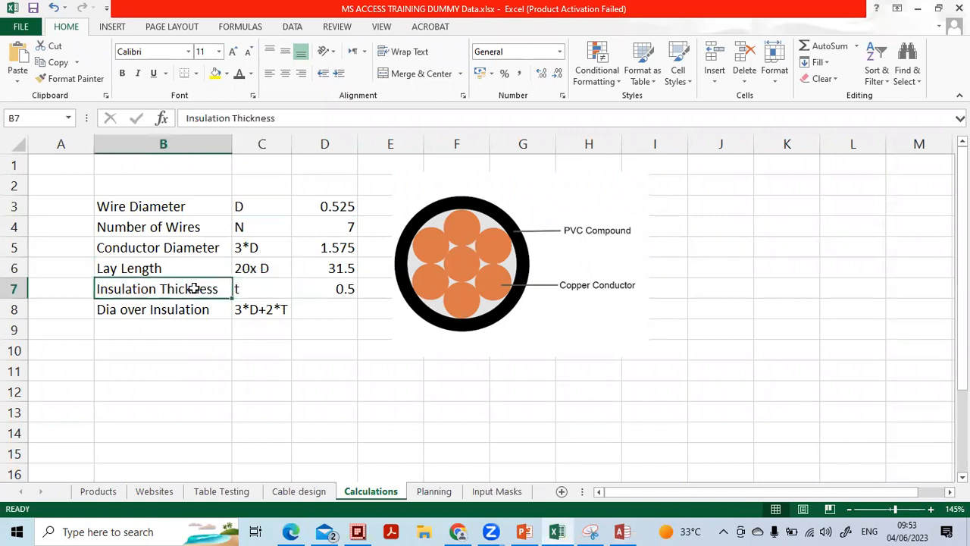
click(254, 289)
click(203, 313)
drag(203, 313, 283, 315)
click(622, 531)
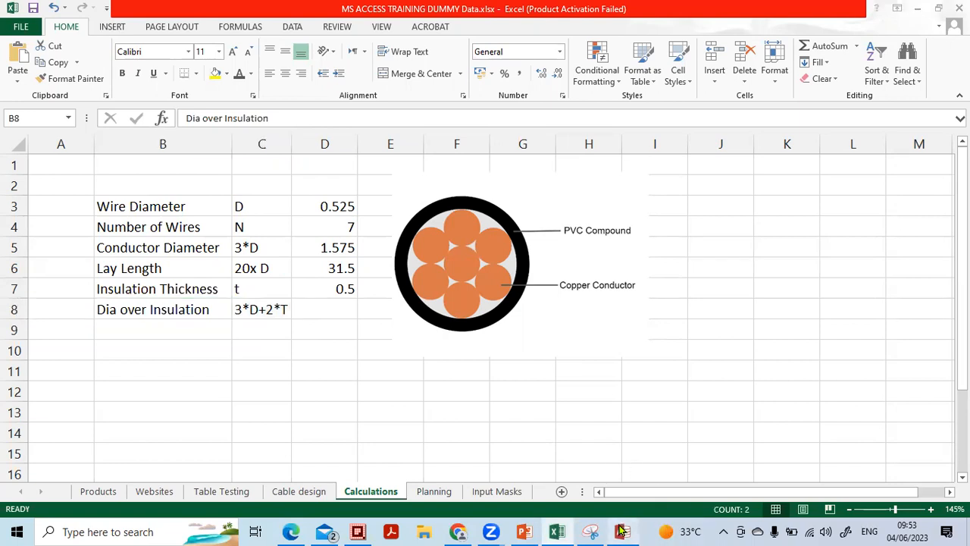
click(955, 510)
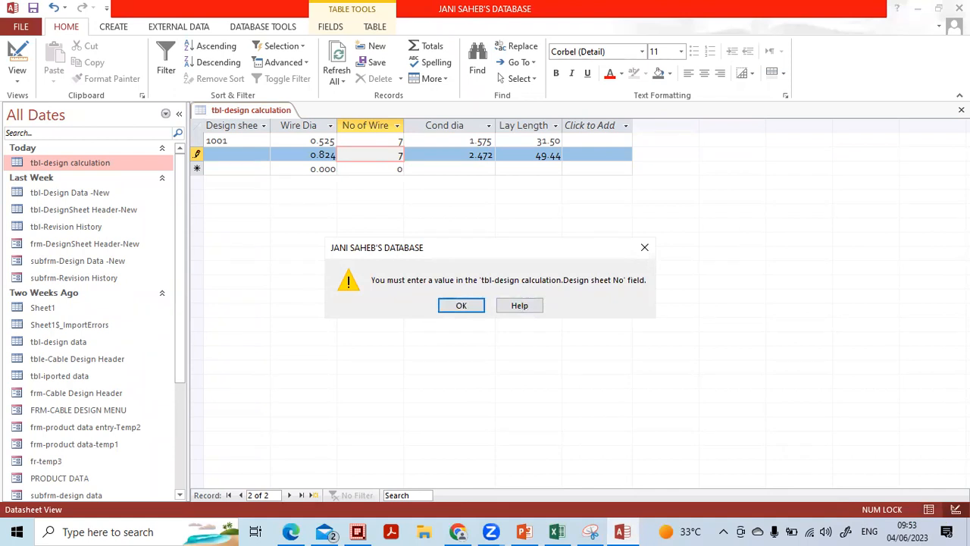
Clear the required-value warnings, enter Design sheet No 1002 for the second record, and close the table
click(460, 306)
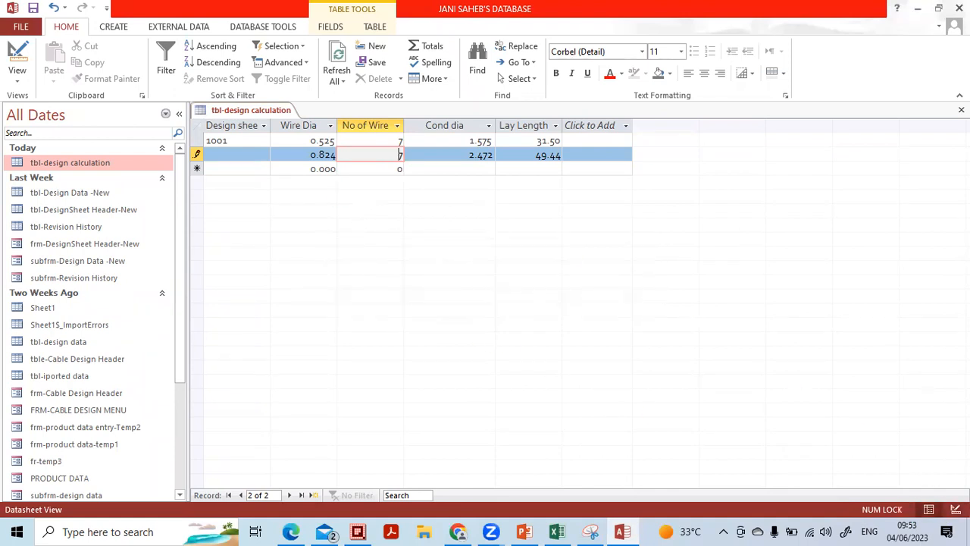
click(955, 509)
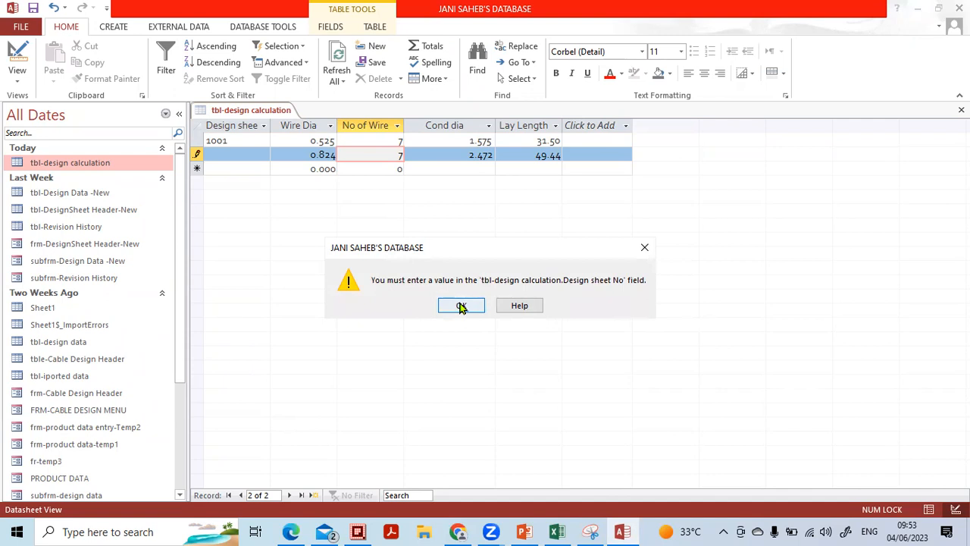
click(461, 305)
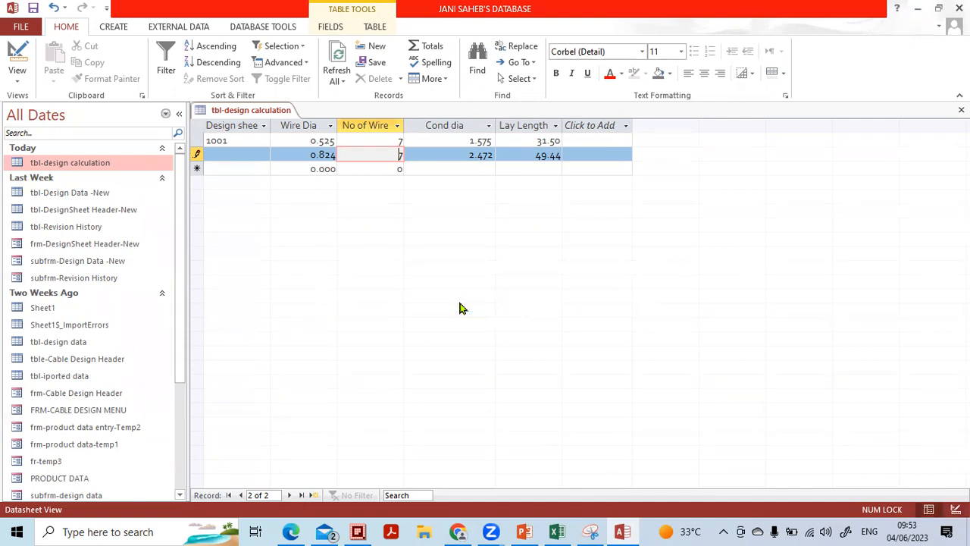
click(438, 168)
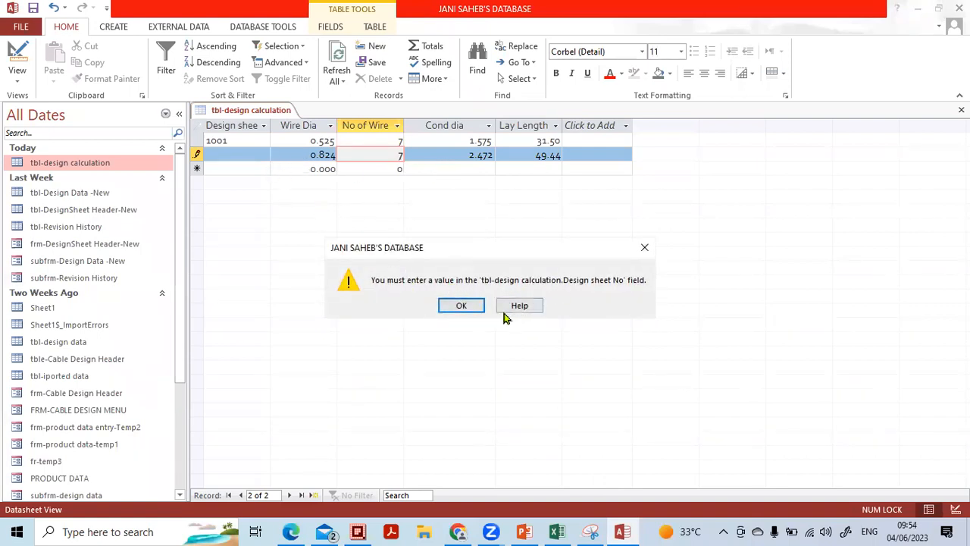
click(463, 305)
click(249, 152)
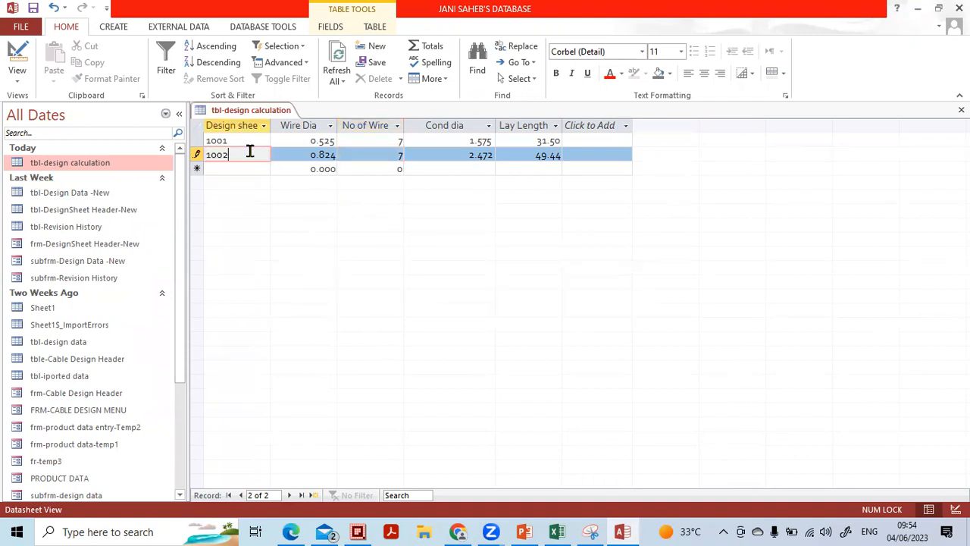
key(Down)
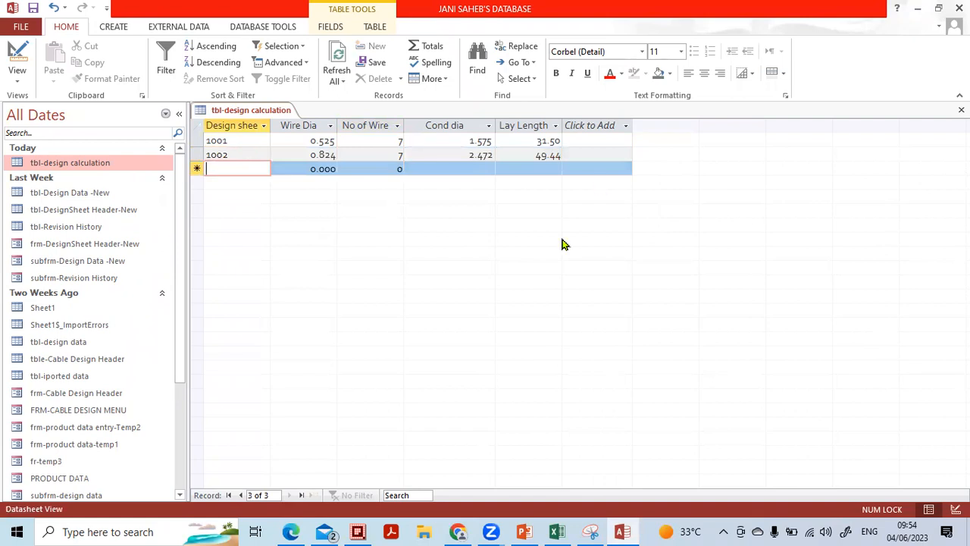
click(960, 110)
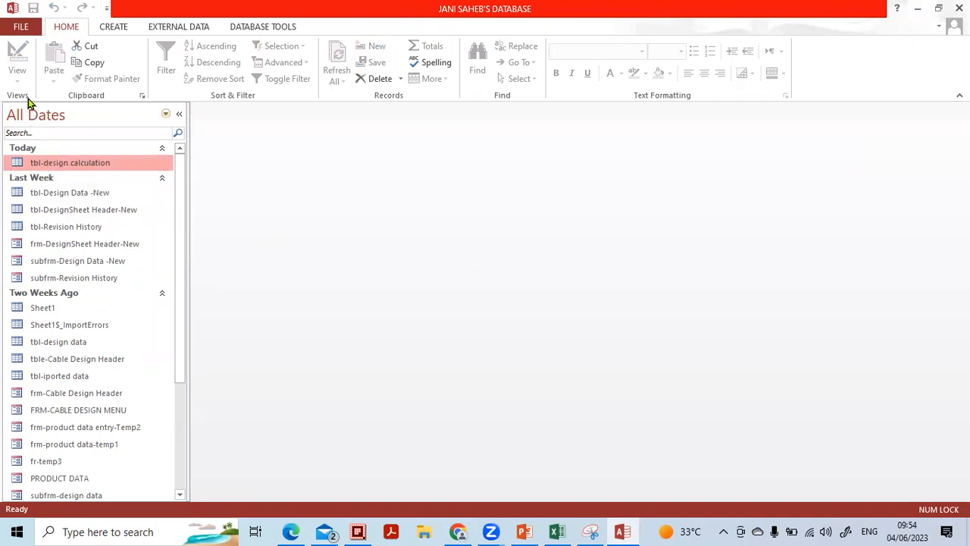
Open tbl-design calculation in Design view and add an 'Ins Thickness' field of type Number
right_click(65, 166)
click(94, 186)
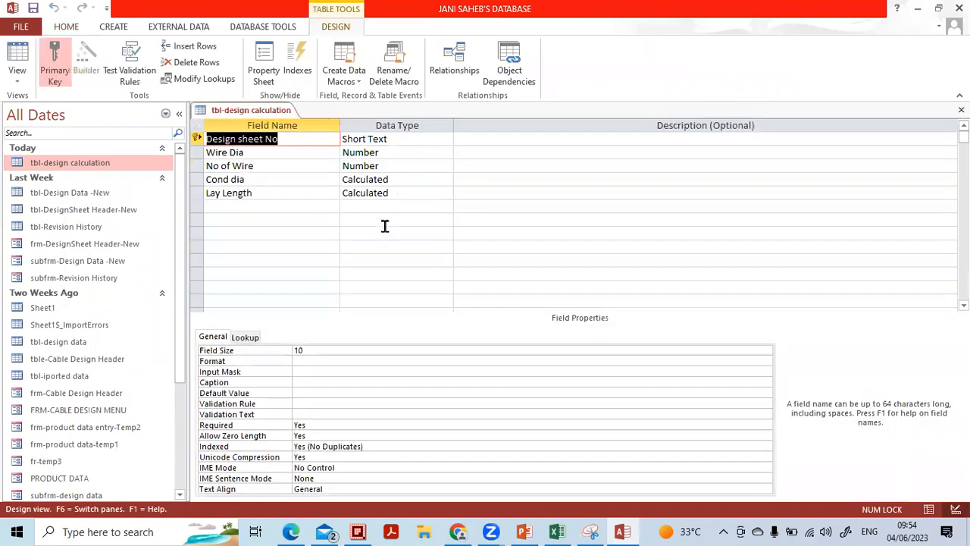
click(286, 206)
key(Caps_Lock)
text(I)
key(Caps_Lock)
text(ns Th)
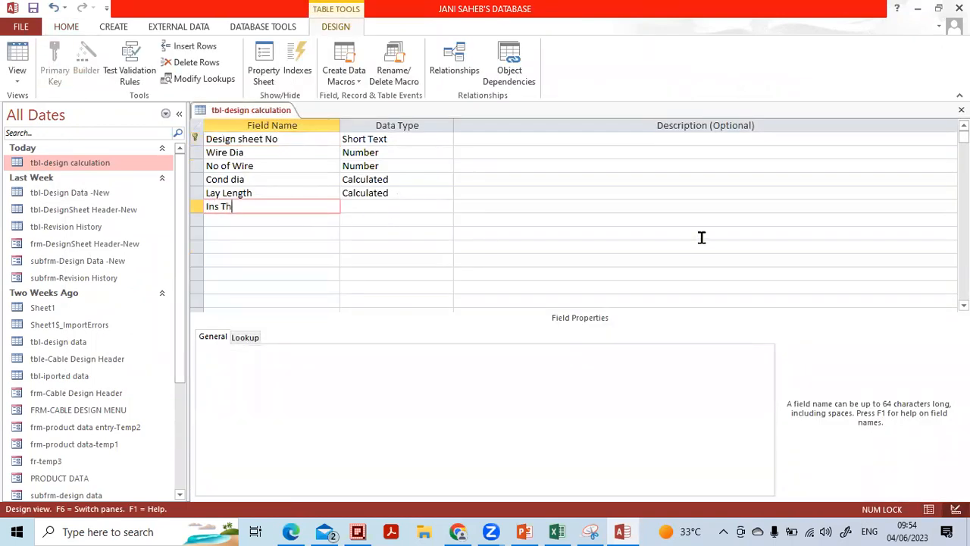
text(ickness)
key(Tab)
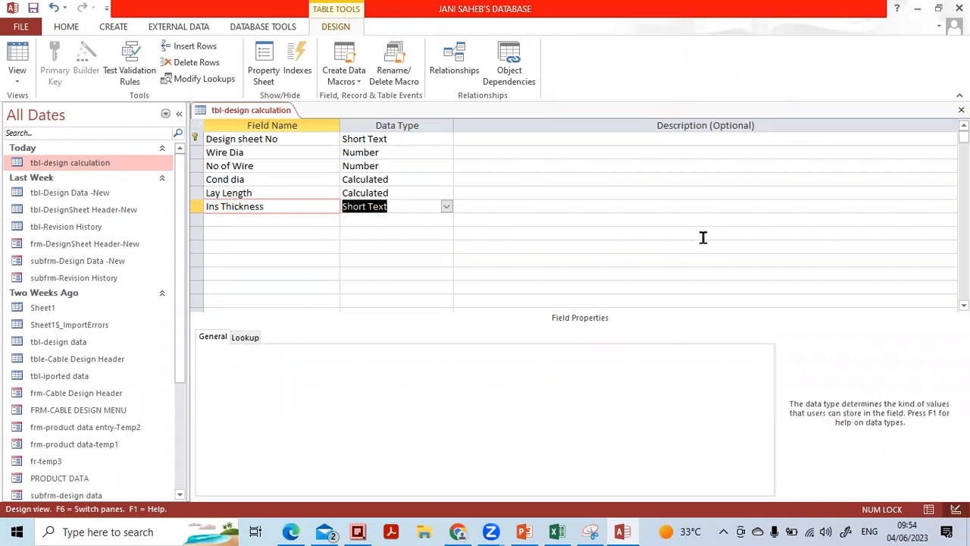
text(n)
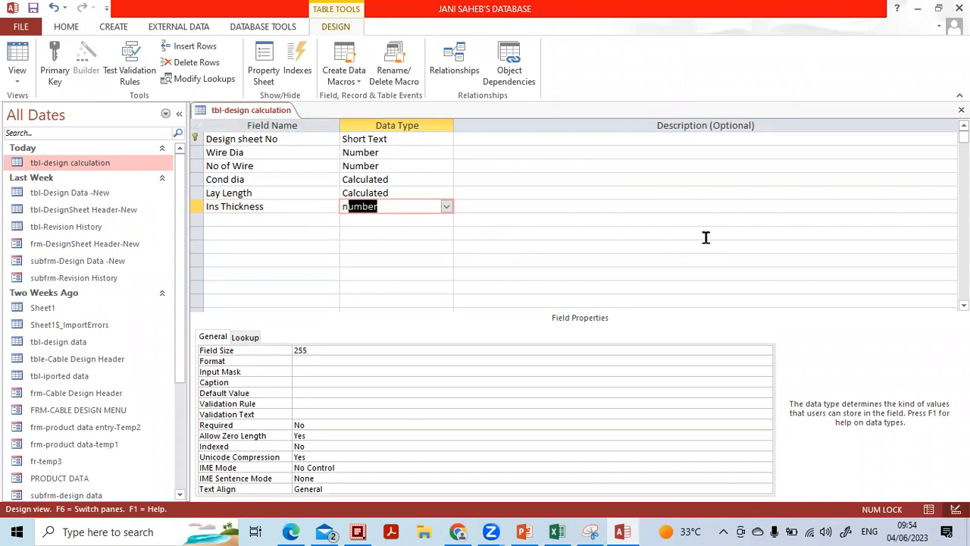
click(400, 220)
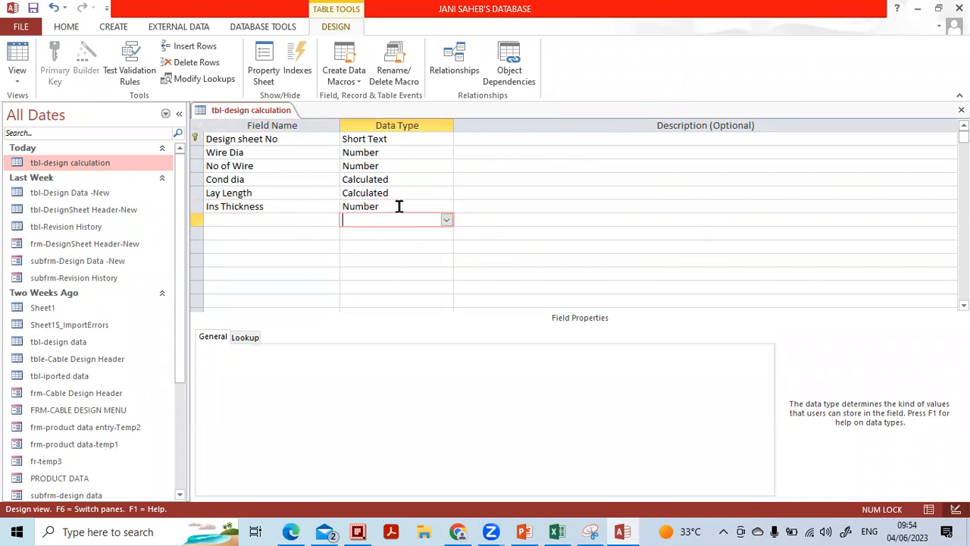
click(399, 206)
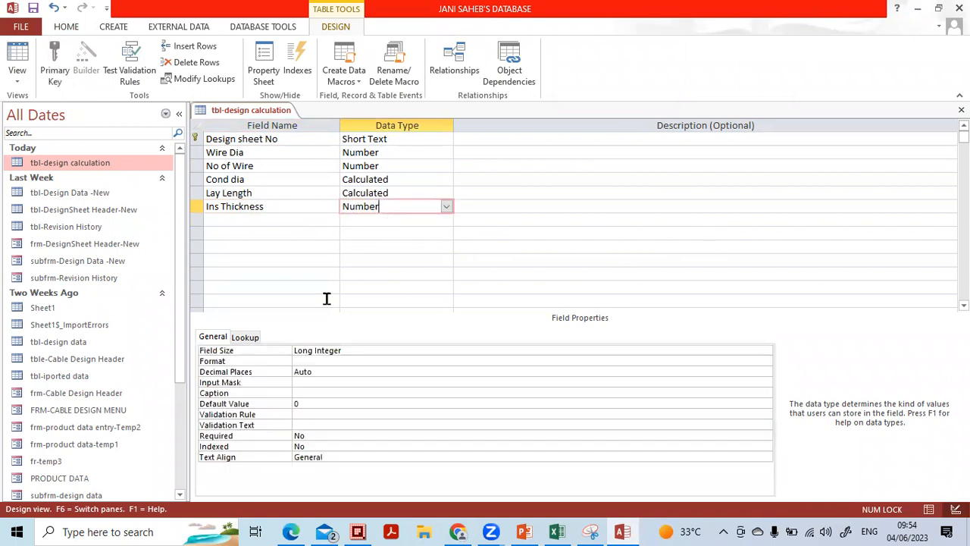
Give Ins Thickness field size Single, 2 decimal places and Fixed format
click(350, 350)
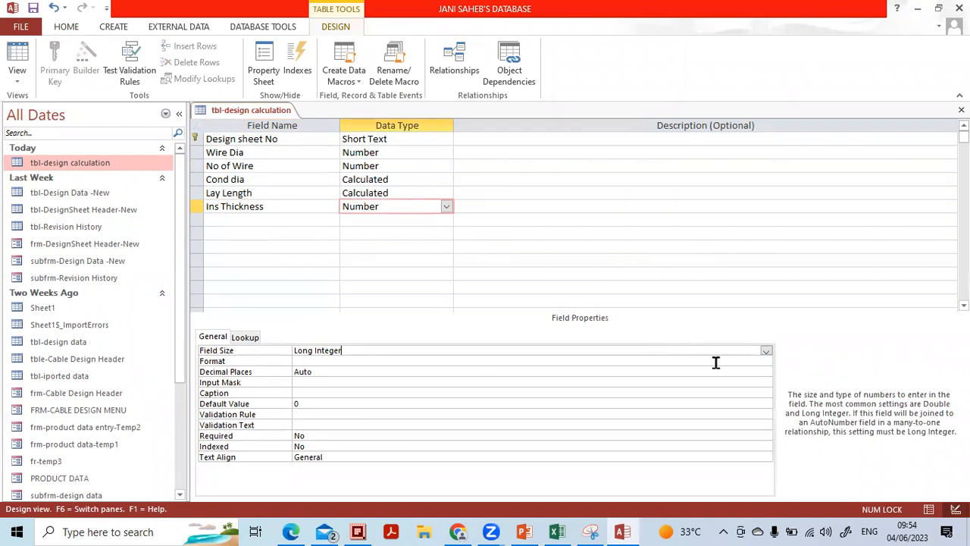
click(766, 351)
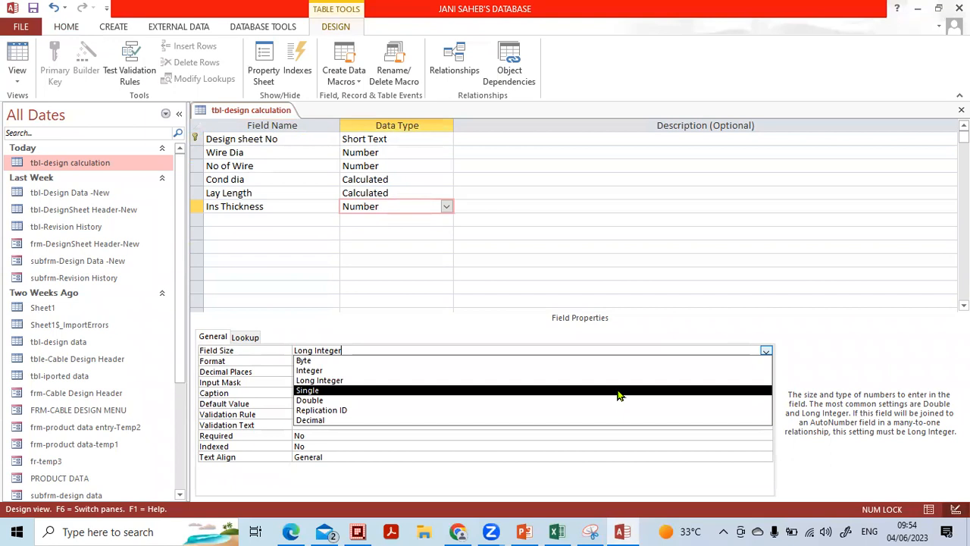
click(618, 394)
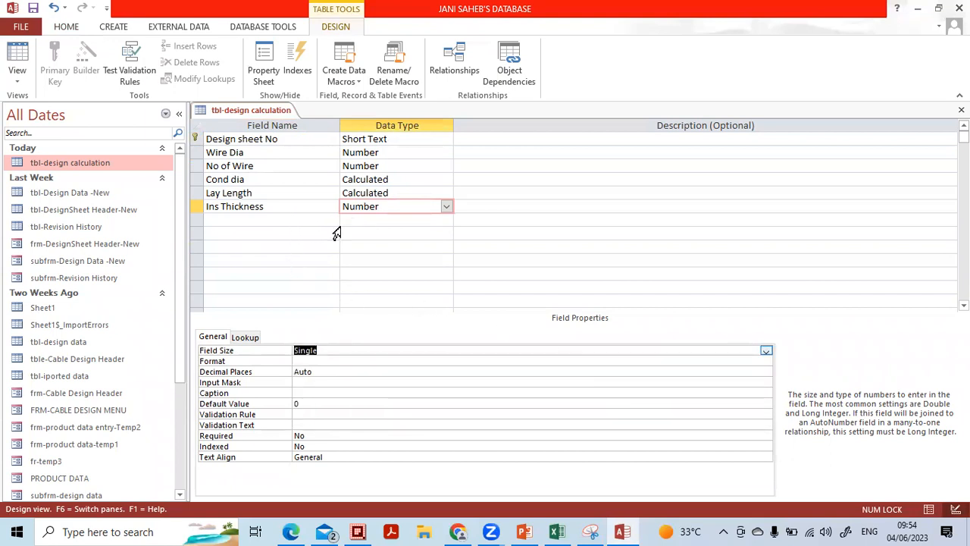
click(331, 371)
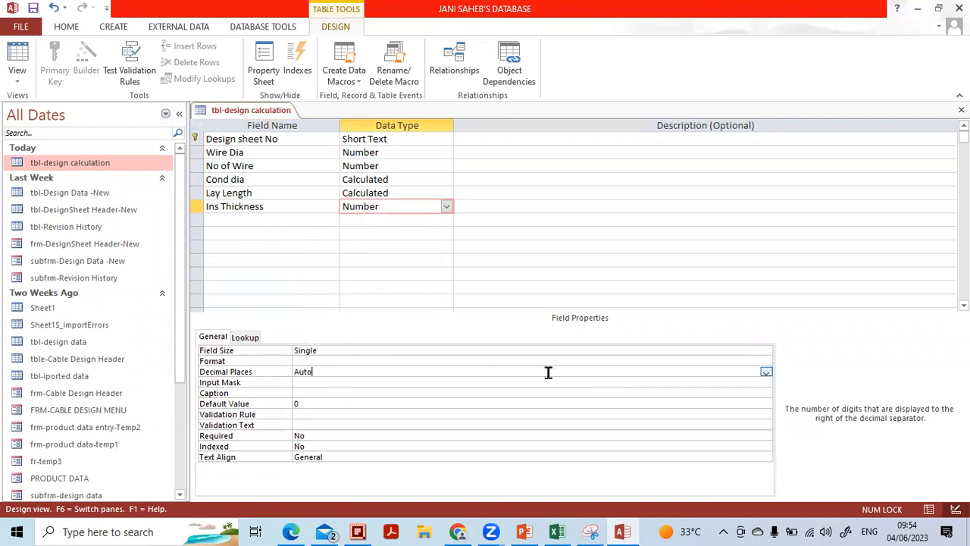
click(766, 373)
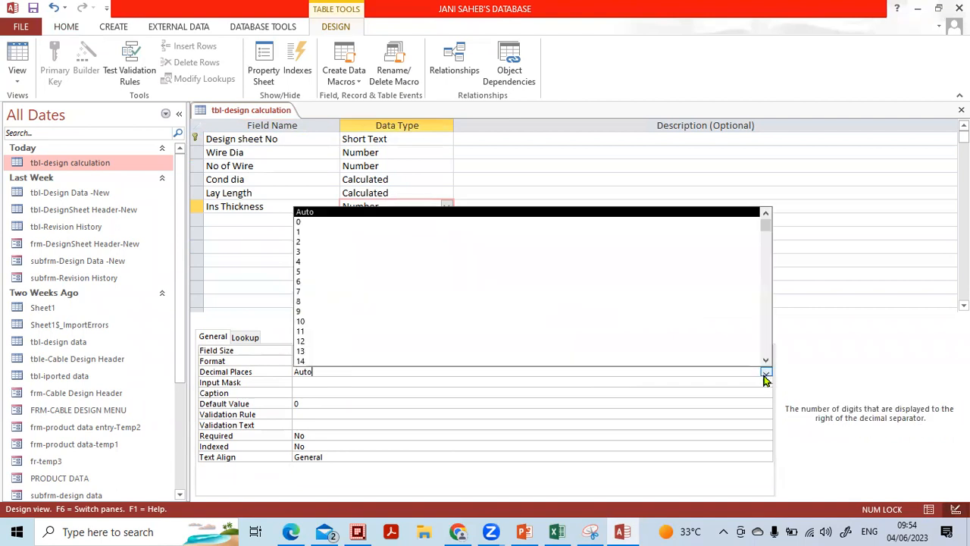
click(459, 244)
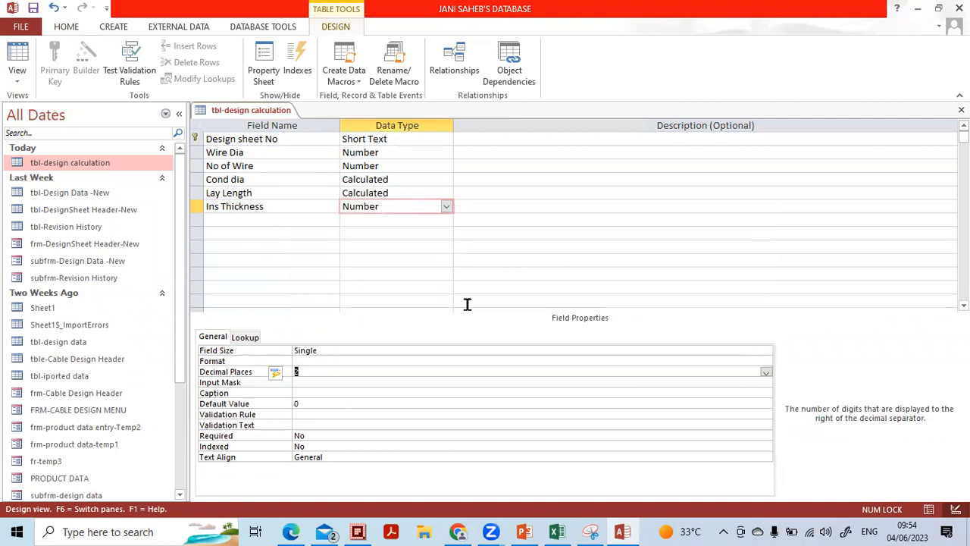
click(437, 361)
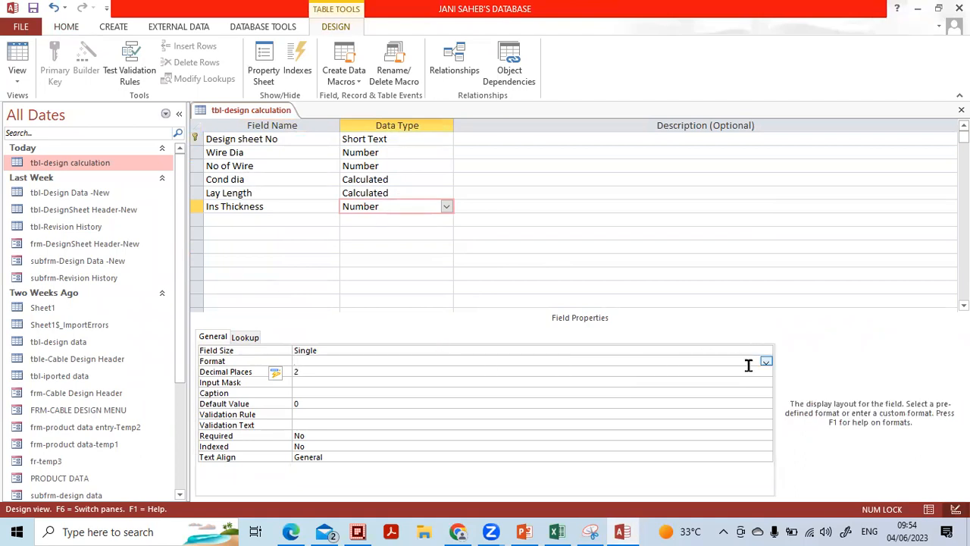
click(766, 361)
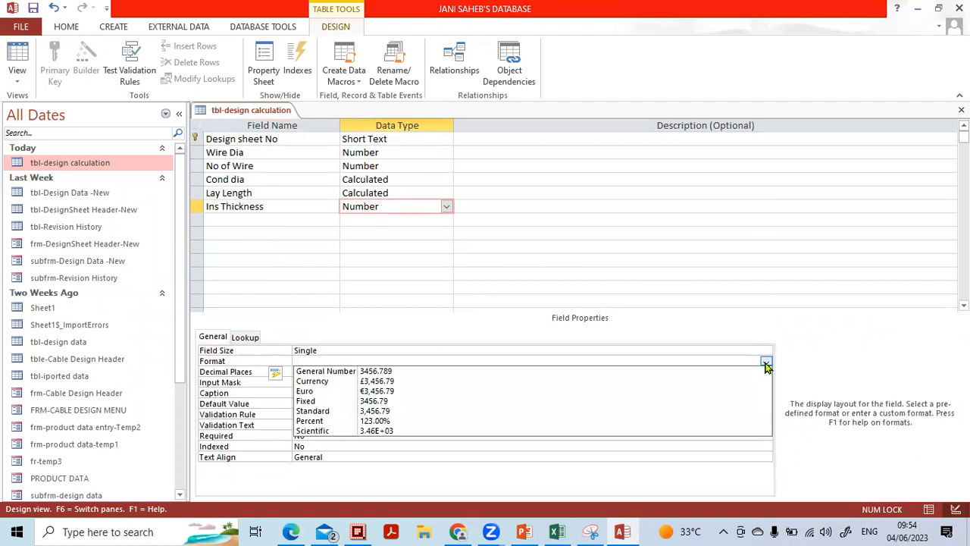
click(581, 401)
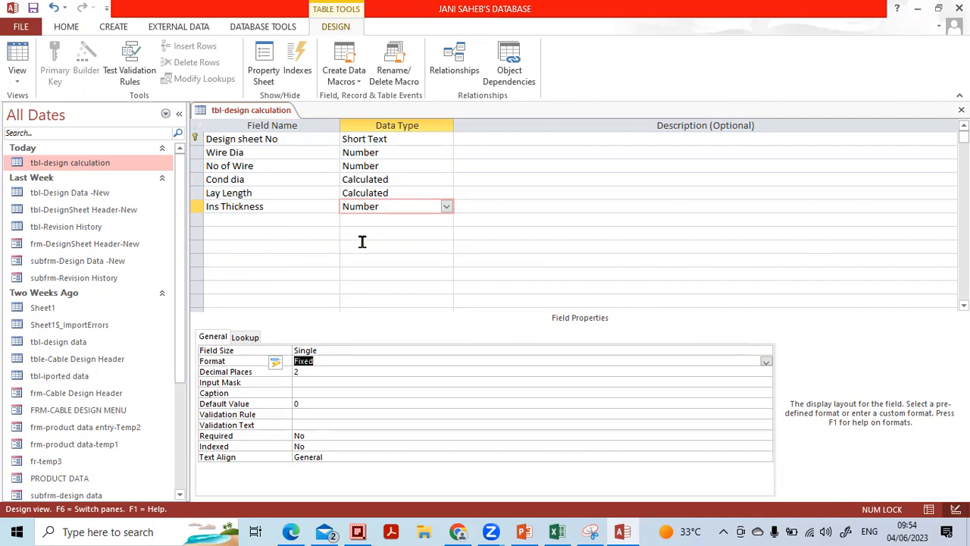
Add an Ins Dia field below Ins Thickness and set its data type to Calculated
click(305, 220)
text(d)
key(BackSpace)
text(Dia)
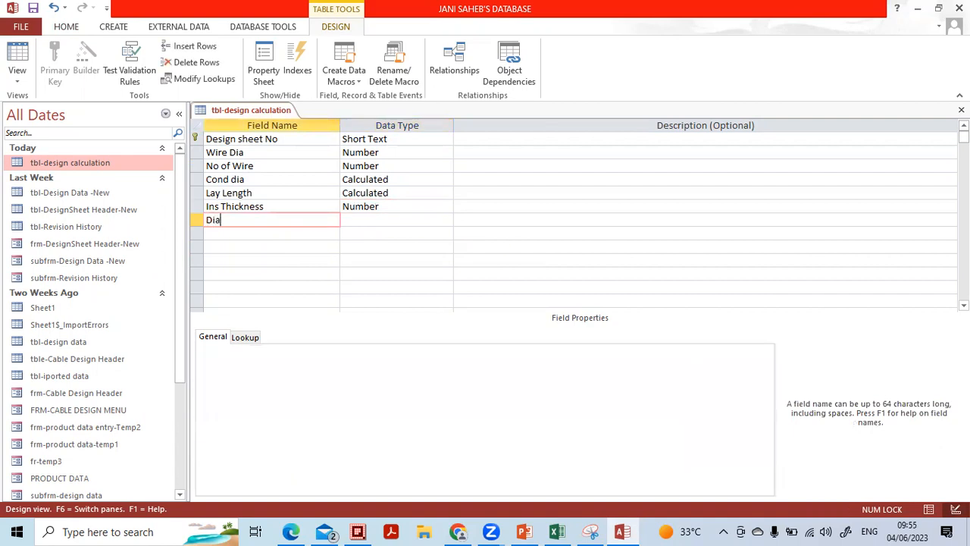
text( over ins)
key(BackSpace)
key(BackSpace)
key(BackSpace)
key(BackSpace)
key(BackSpace)
key(BackSpace)
key(BackSpace)
key(BackSpace)
key(BackSpace)
key(BackSpace)
key(BackSpace)
key(BackSpace)
key(Caps_Lock)
text(I)
key(Caps_Lock)
text(ns)
key(Caps_Lock)
key(Caps_Lock)
text(d)
key(Caps_Lock)
key(Caps_Lock)
text(ia)
key(Tab)
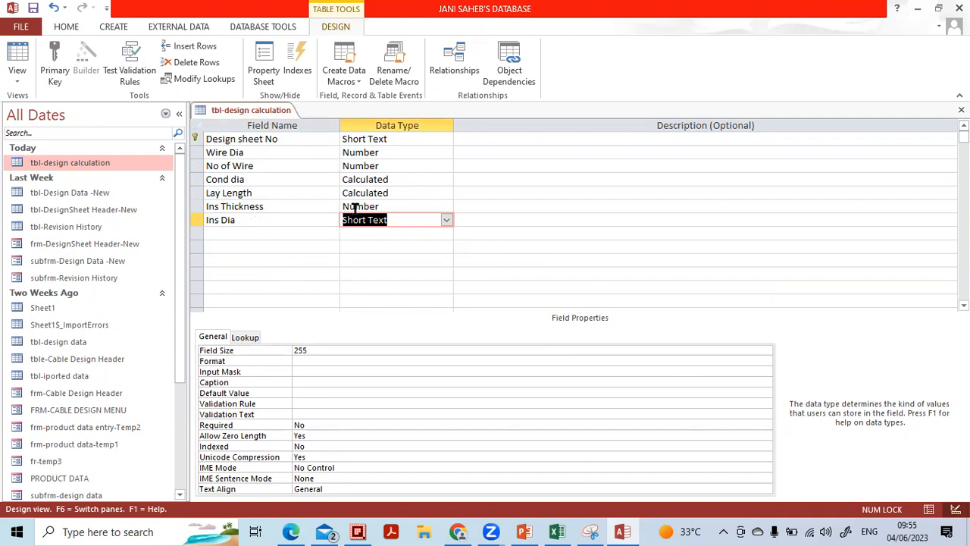
click(446, 221)
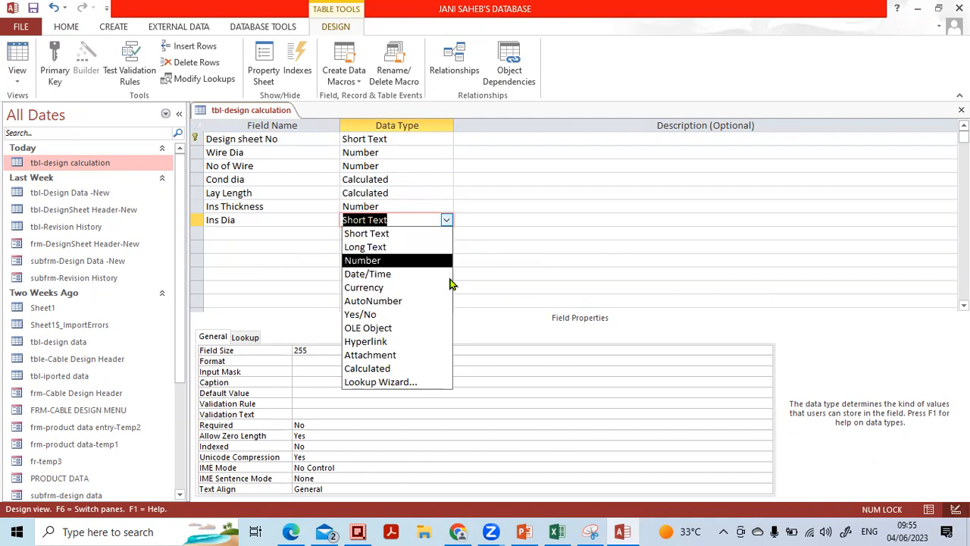
click(413, 368)
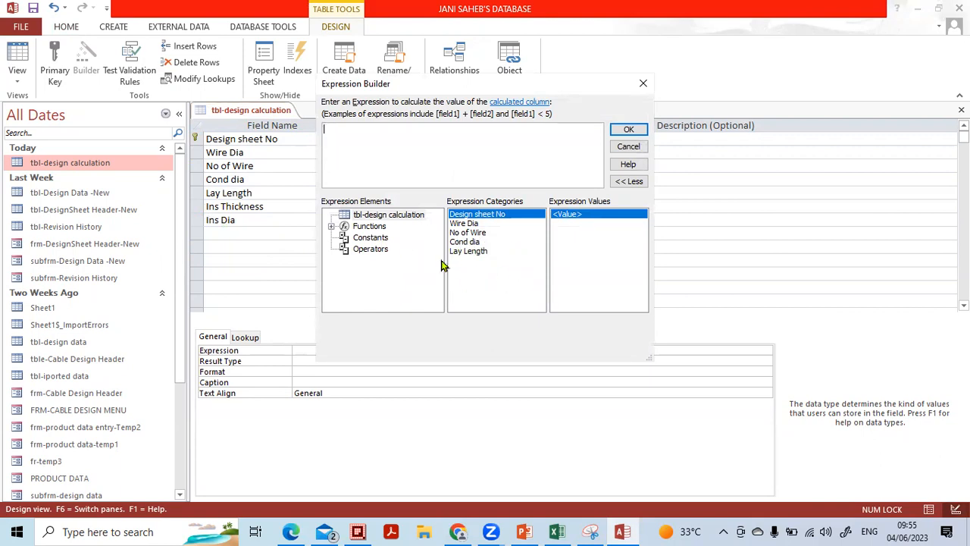
Cancel the empty expression, delete the Ins Dia row, and save and close the table design
click(628, 147)
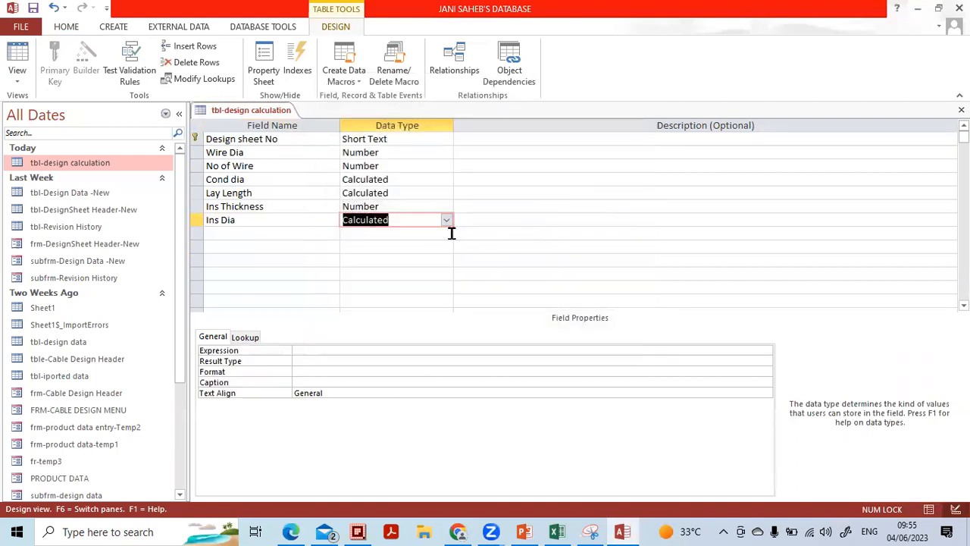
click(201, 221)
key(Delete)
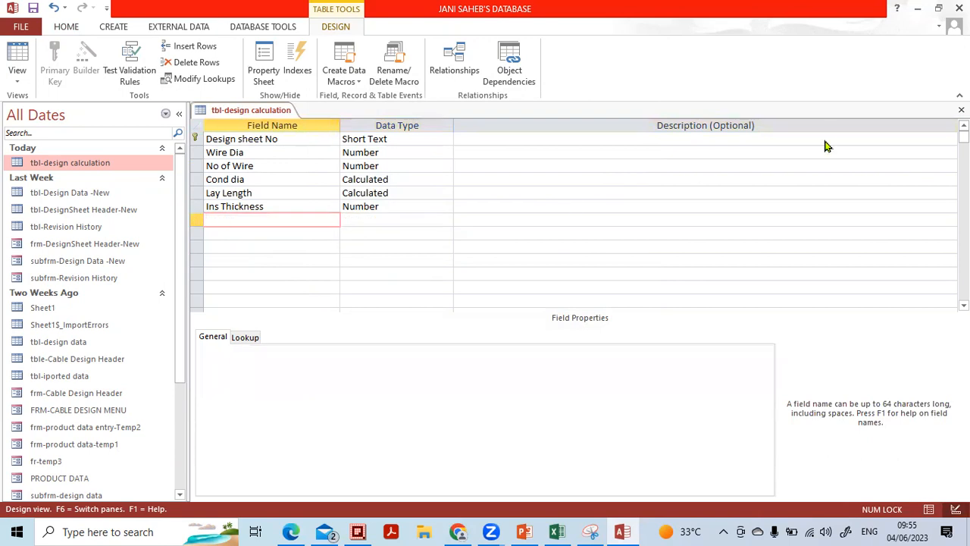
click(960, 110)
click(434, 304)
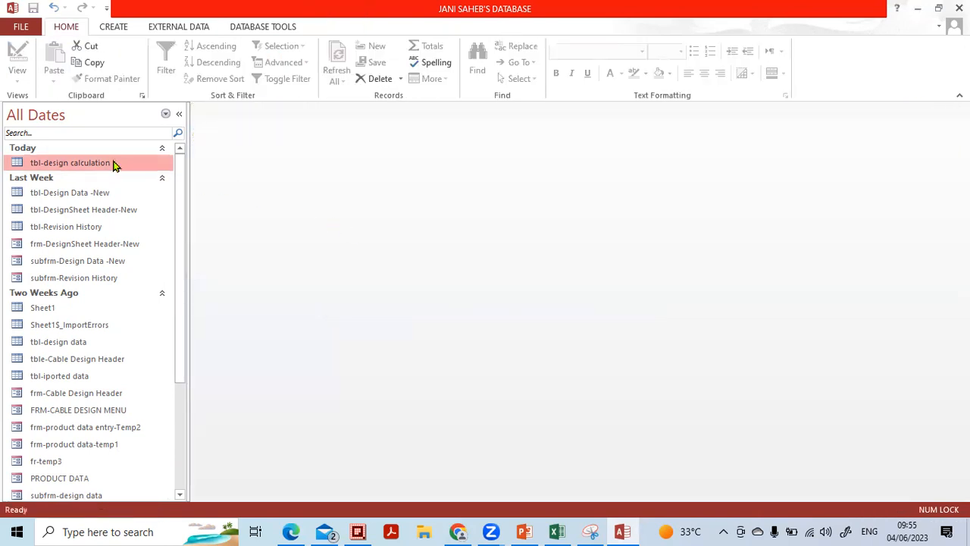
Reopen tbl-design calculation in Design View and re-add Ins Dia as a Calculated field
right_click(123, 168)
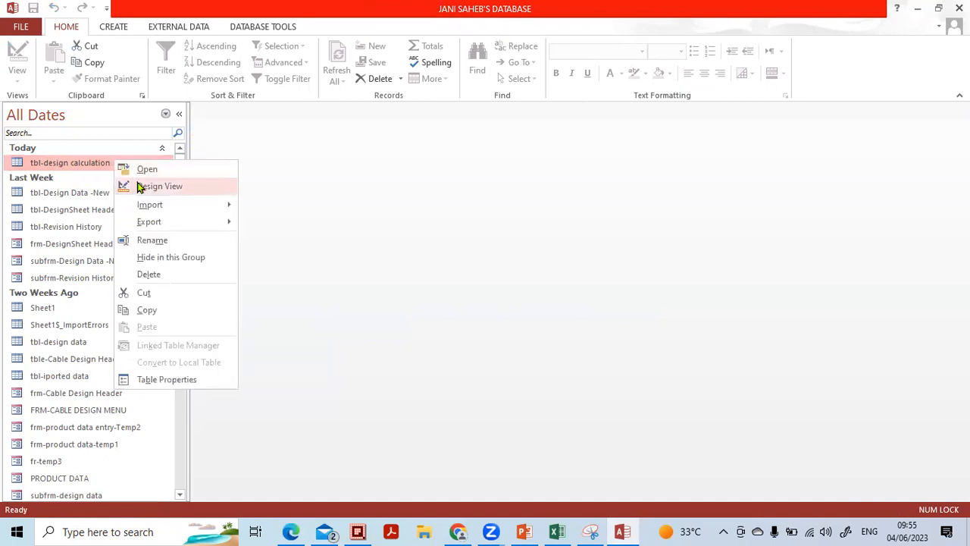
click(152, 187)
click(296, 218)
key(Caps_Lock)
text(I)
key(Caps_Lock)
text(ns Dia)
key(Tab)
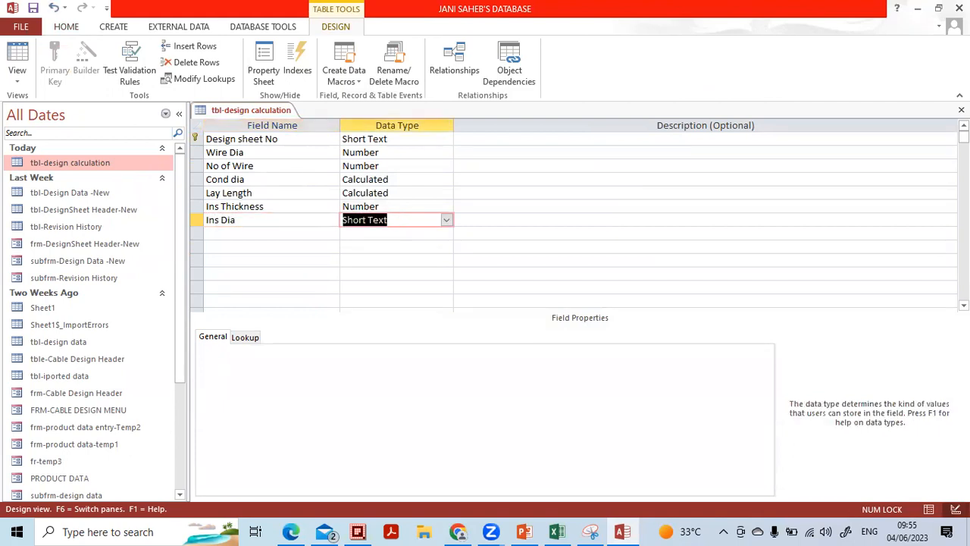
text(c)
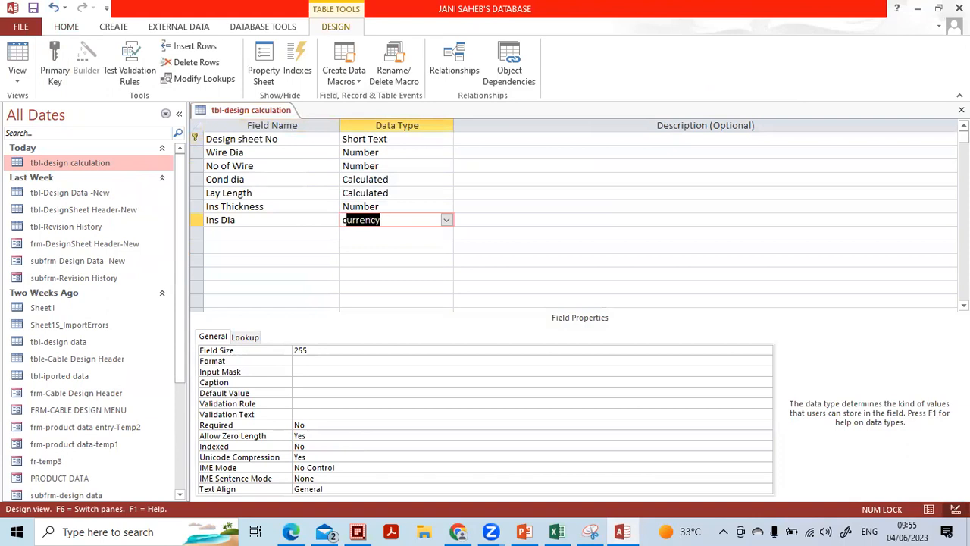
text(a)
key(Return)
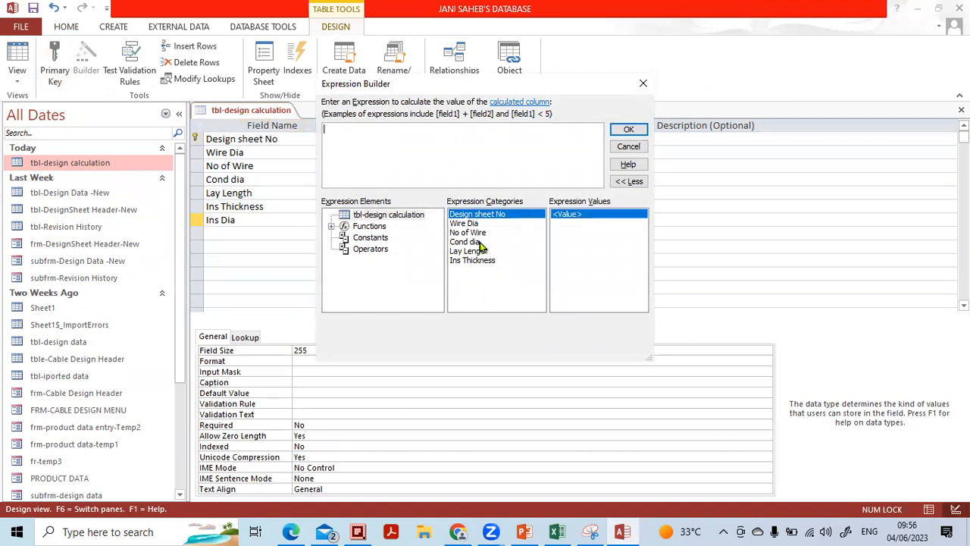
Build the Ins Dia expression [Cond dia]+2*[Ins Thickness] and apply it
click(481, 244)
double_click(482, 243)
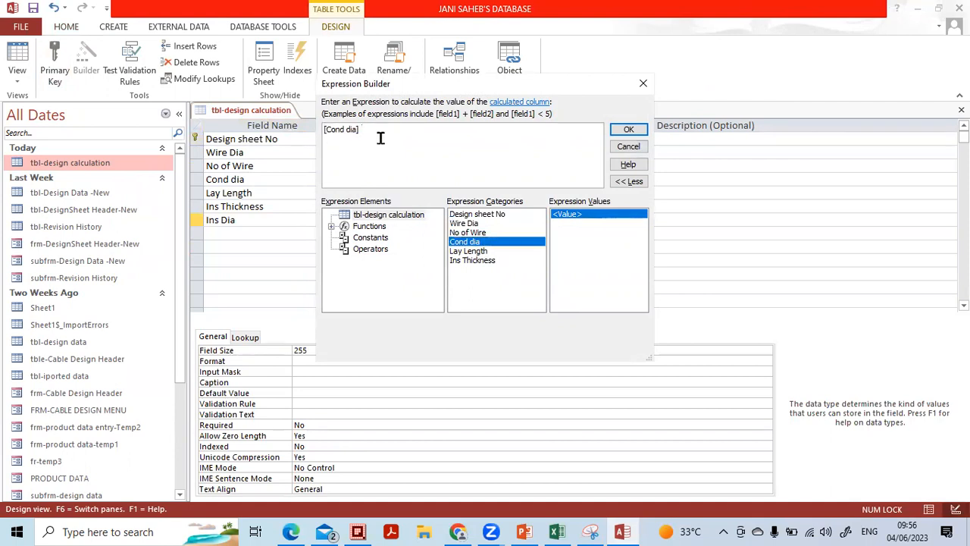
double_click(467, 260)
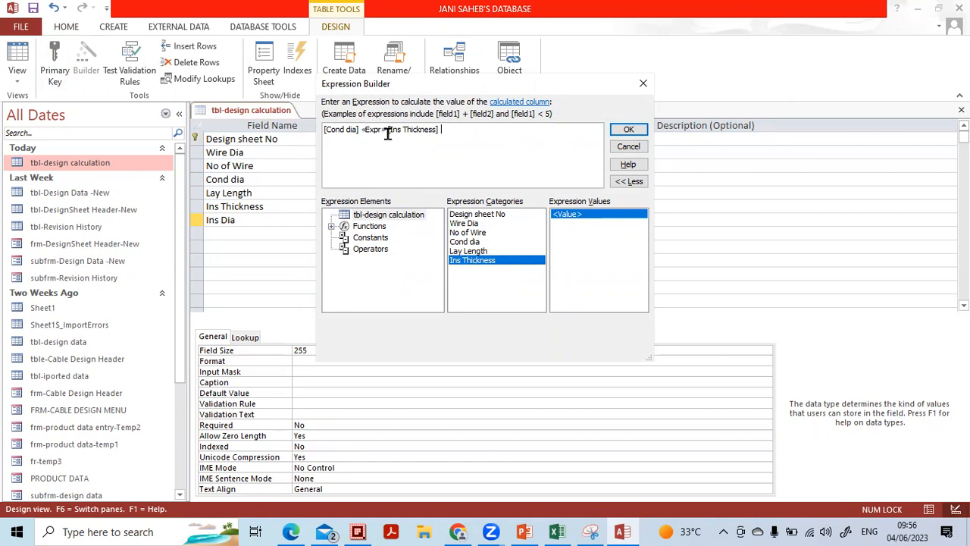
drag(362, 130, 387, 130)
text(+)
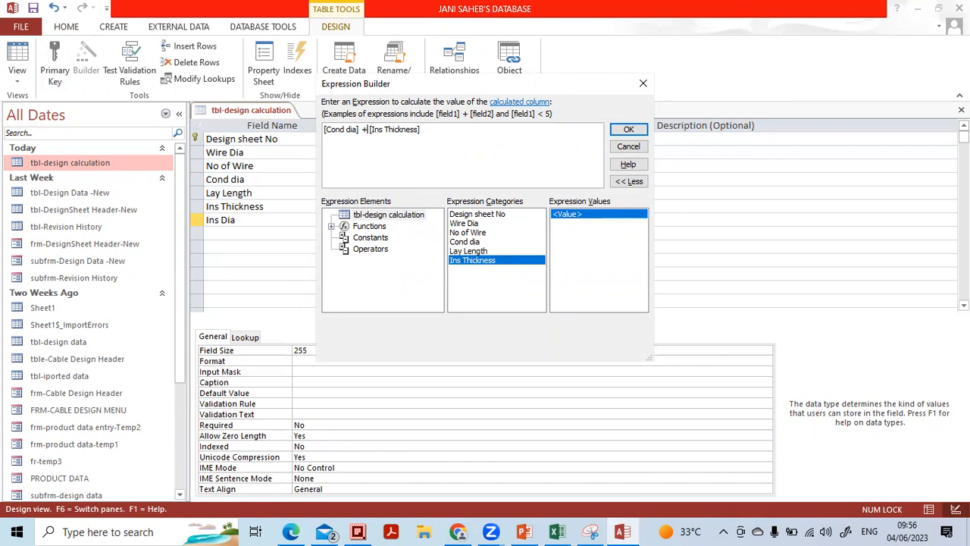
text(2*)
click(618, 135)
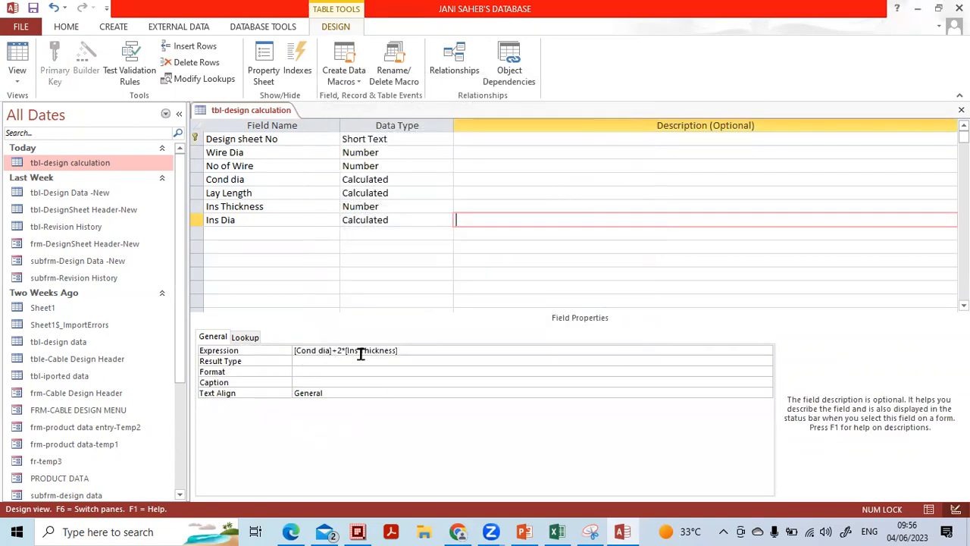
click(309, 351)
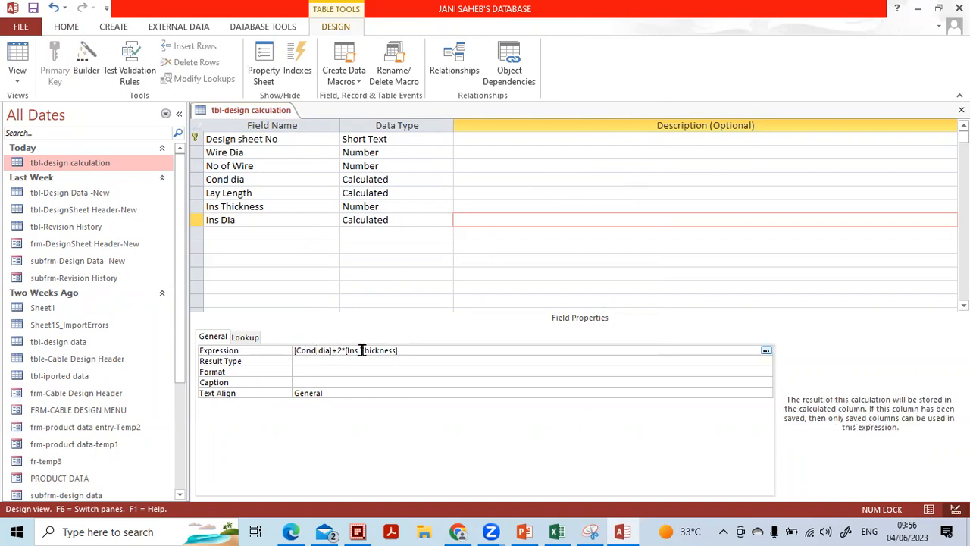
Set the Ins Dia field's Format property to Fixed
click(402, 220)
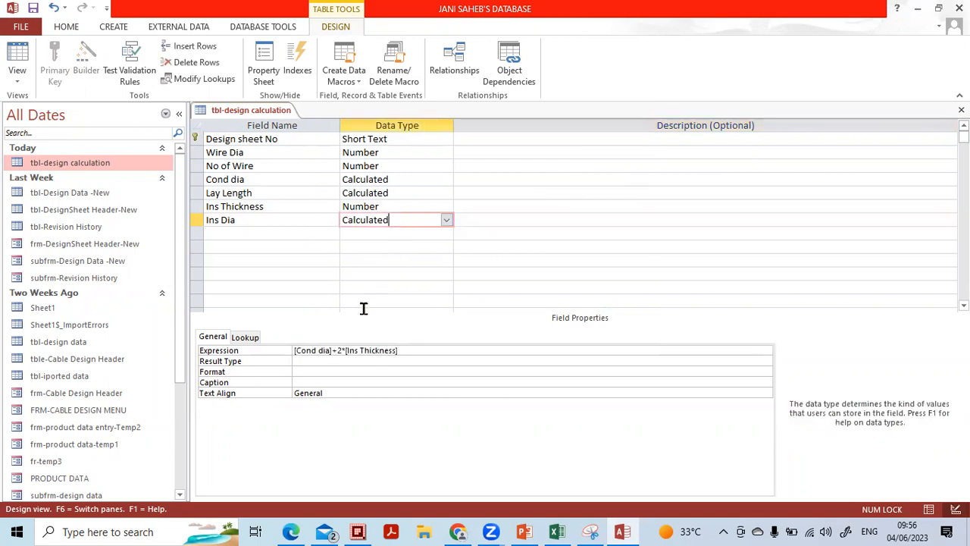
click(327, 368)
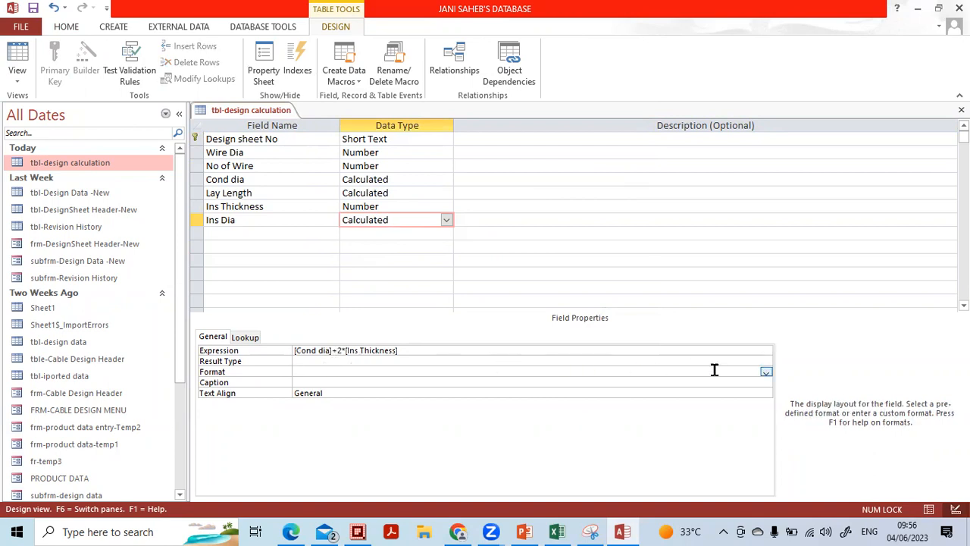
click(766, 373)
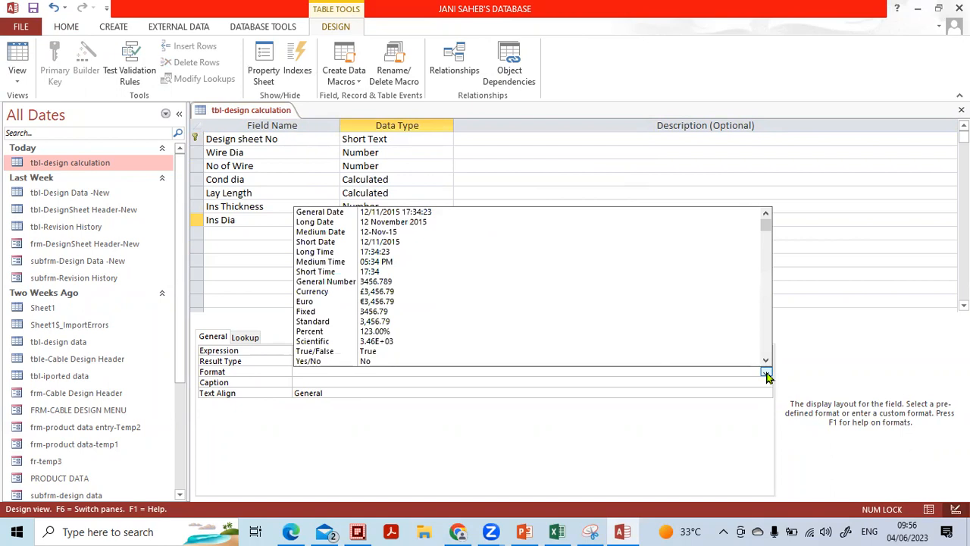
click(478, 311)
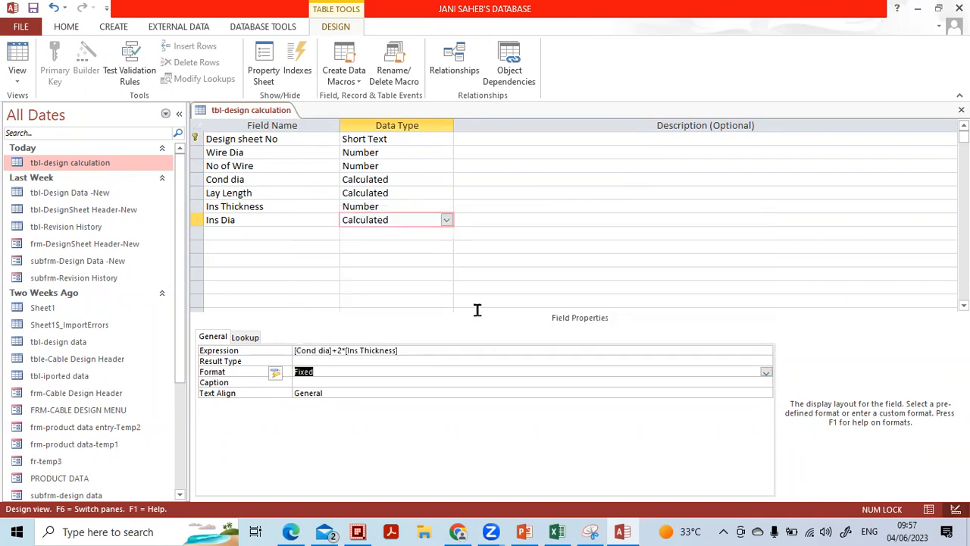
click(340, 379)
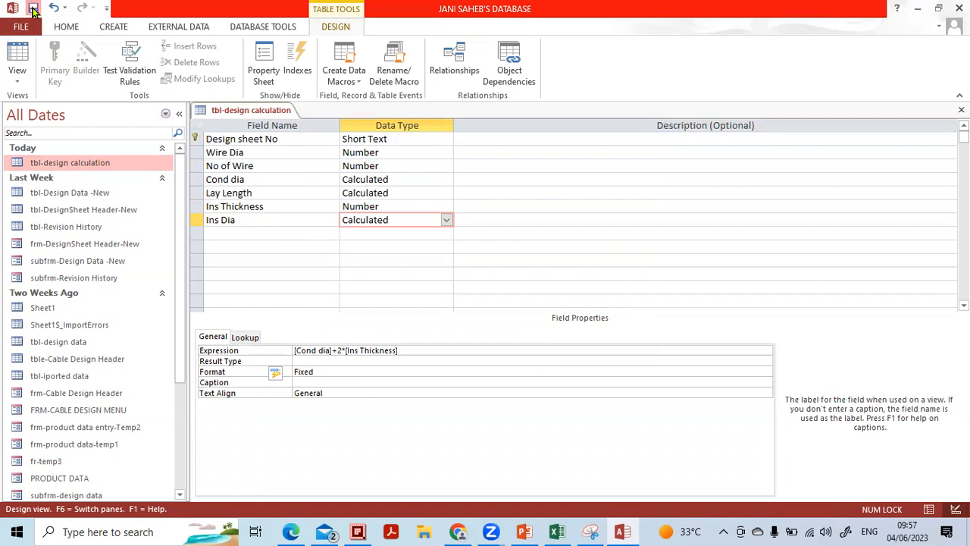
click(18, 77)
In Datasheet View, add record 1003 with Wire Dia 1.214444, 7 wires and Ins Thickness 0.625
click(28, 104)
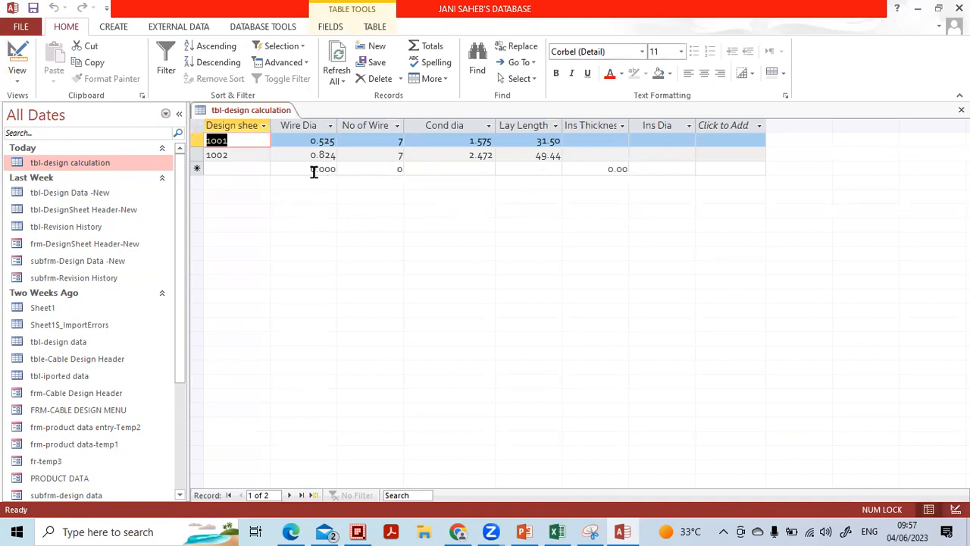
click(259, 167)
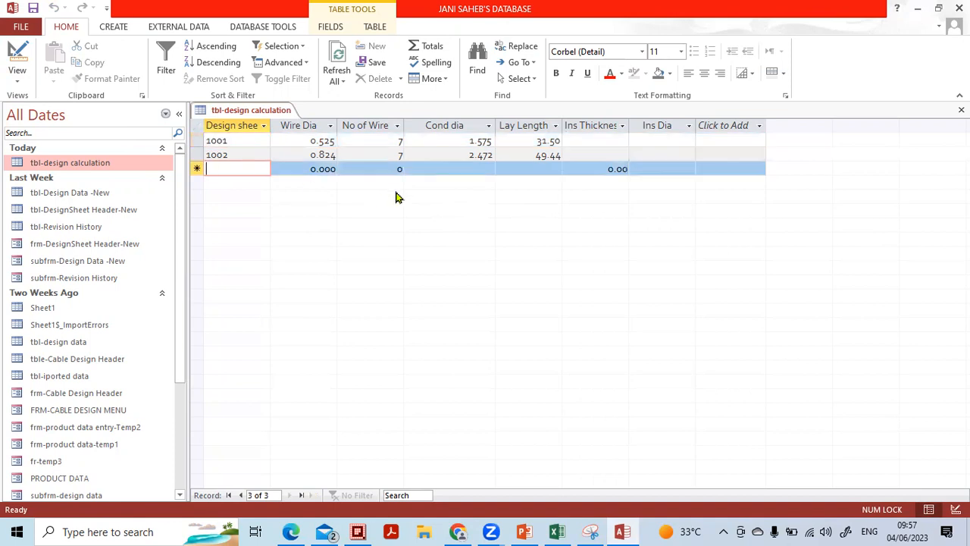
text(1003)
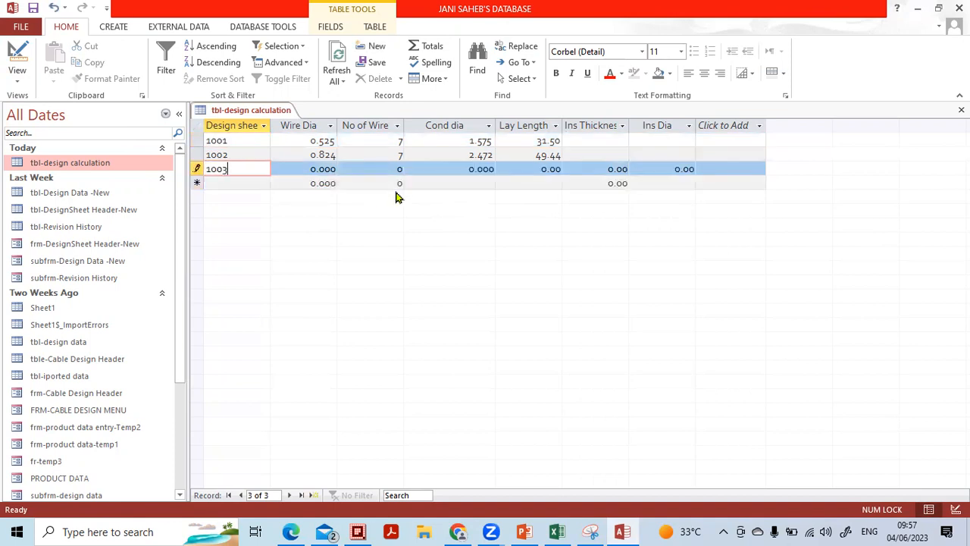
key(Tab)
text(1)
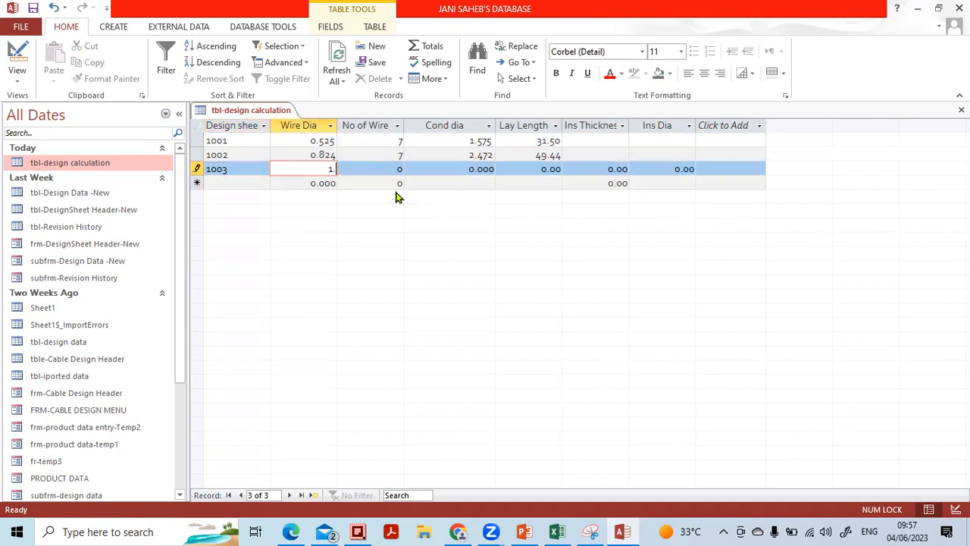
text(.214444)
key(Tab)
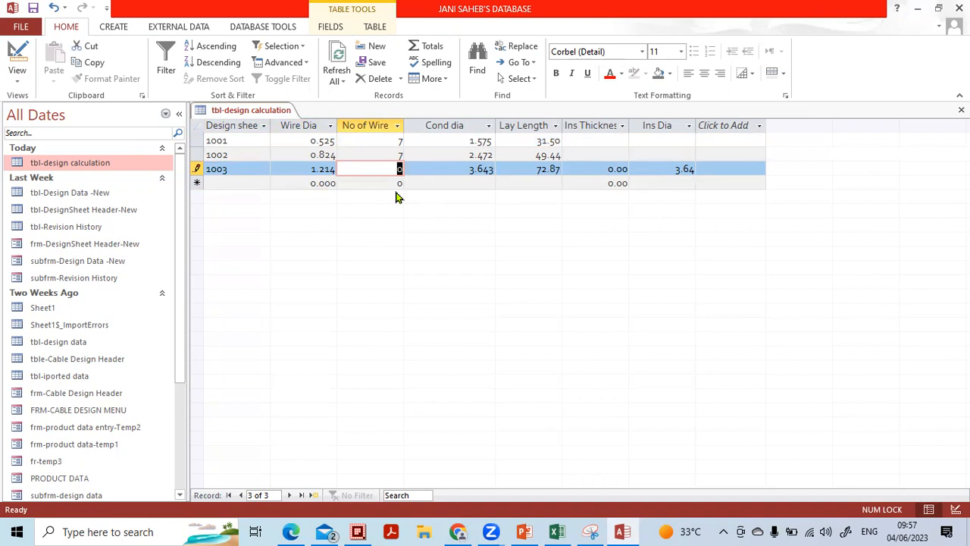
text(7)
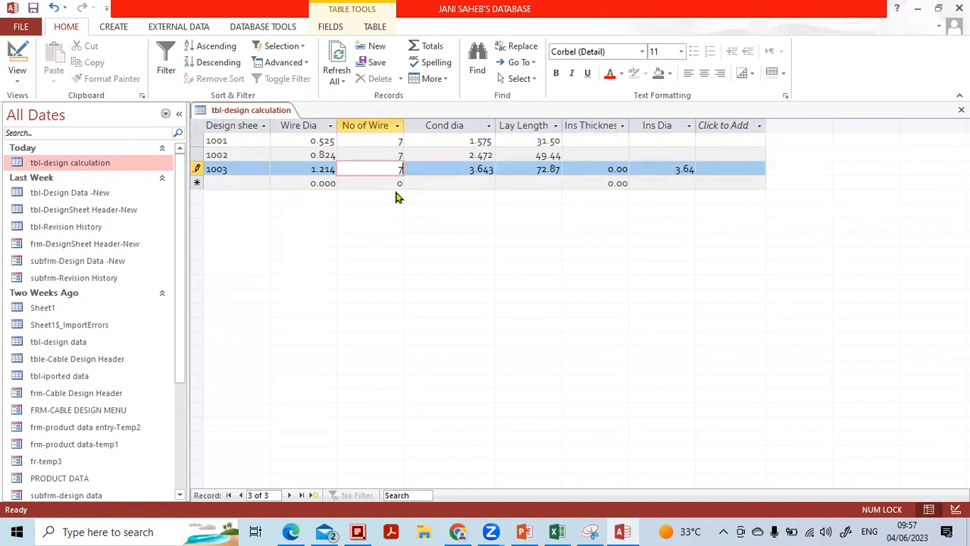
key(Tab)
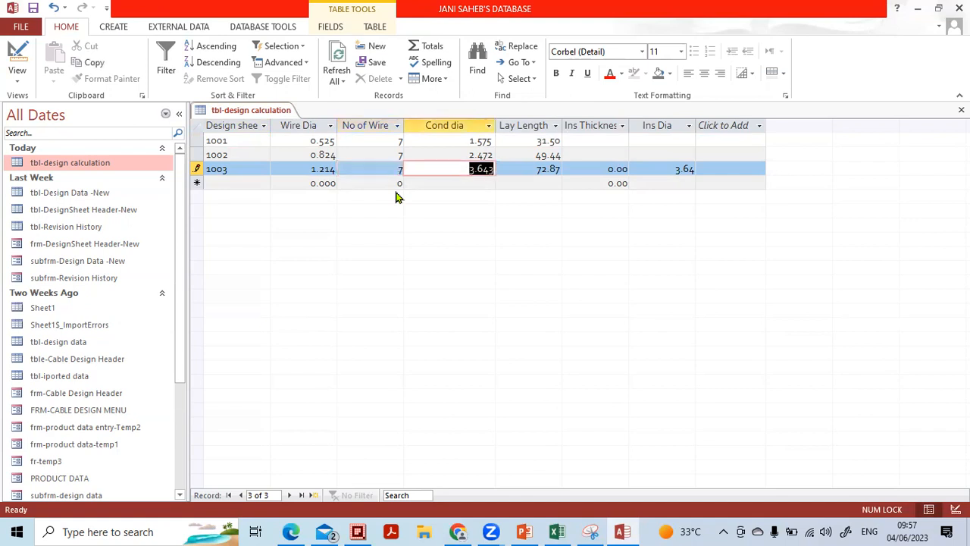
key(Tab)
key(Tab)
text(0.625)
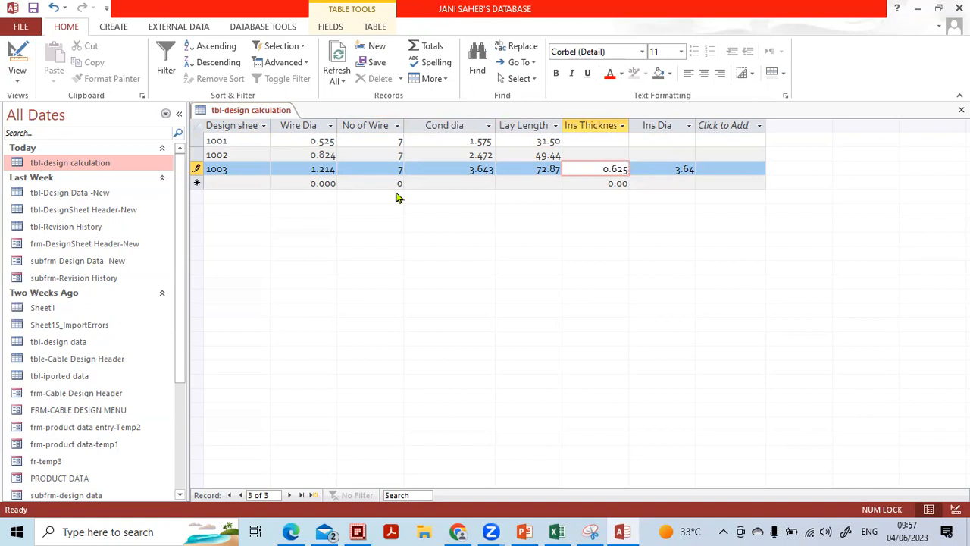
key(Down)
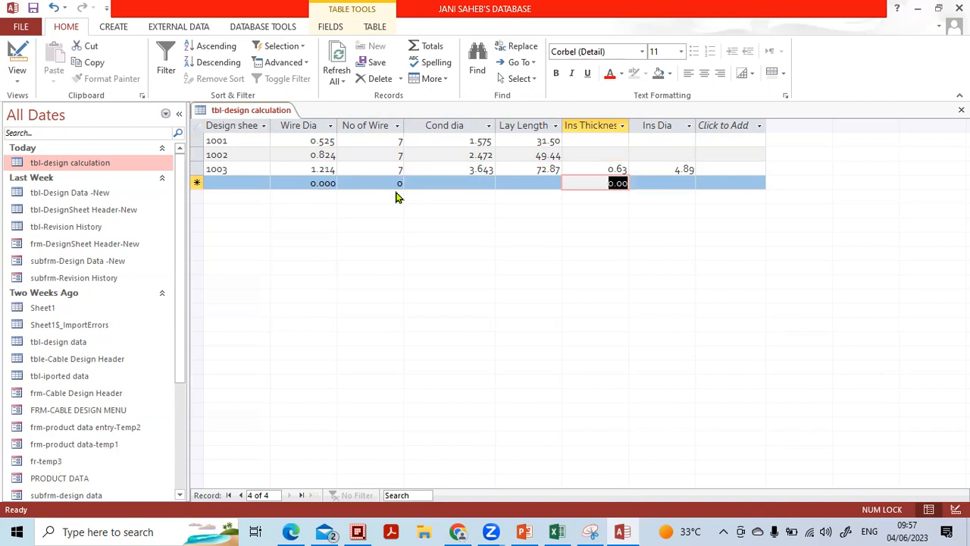
Enter Ins Thickness 1.10 for record 1001 and 0.75 for record 1002
key(Up)
key(Up)
key(Up)
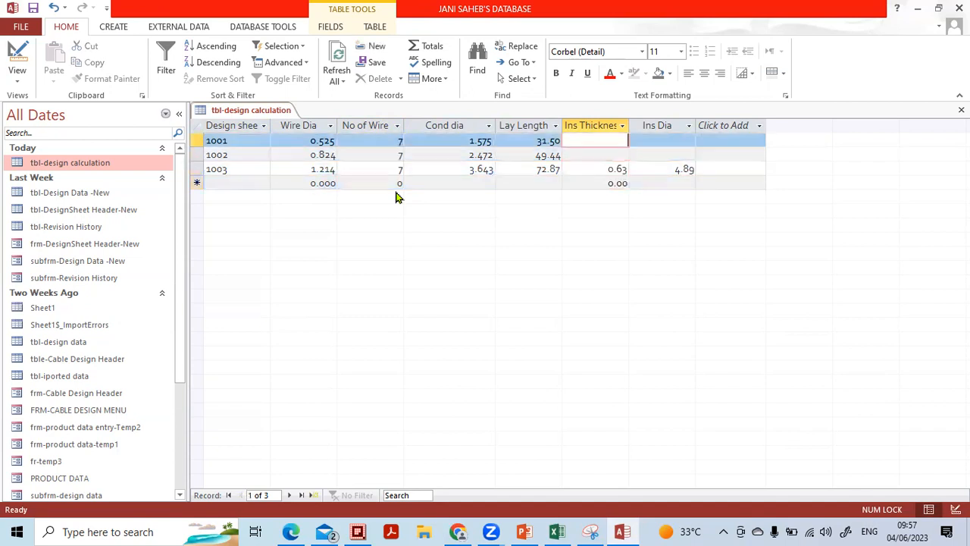
text(0.)
text(1.10)
key(Down)
text(0.75)
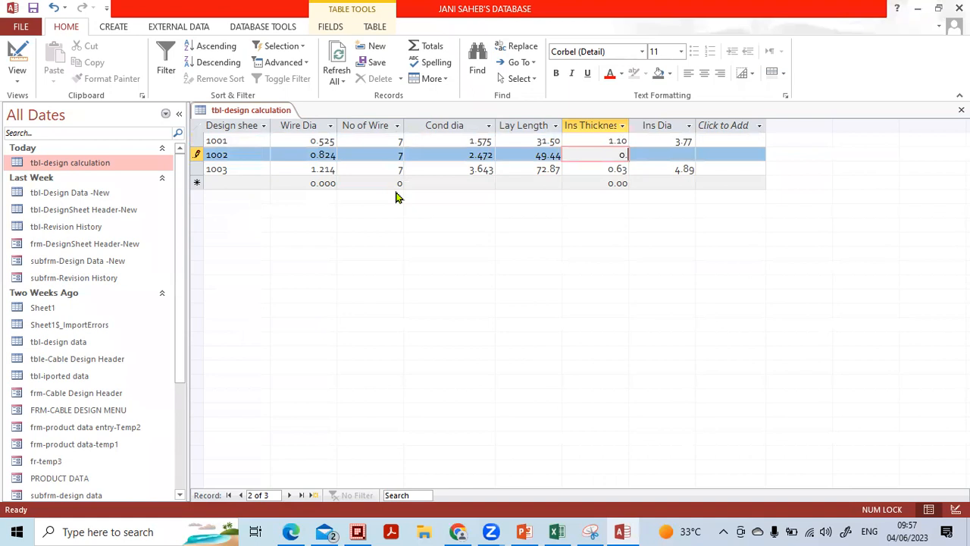
key(Down)
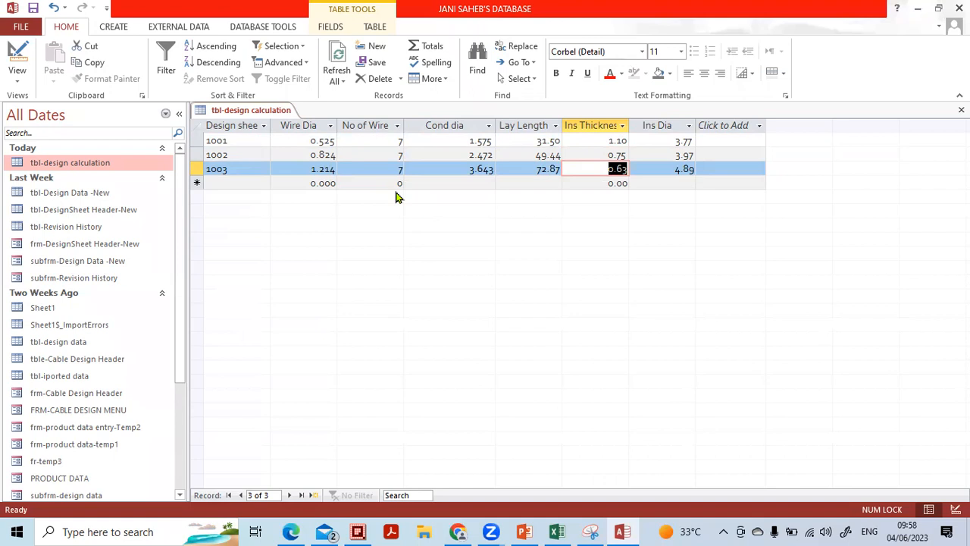
click(415, 56)
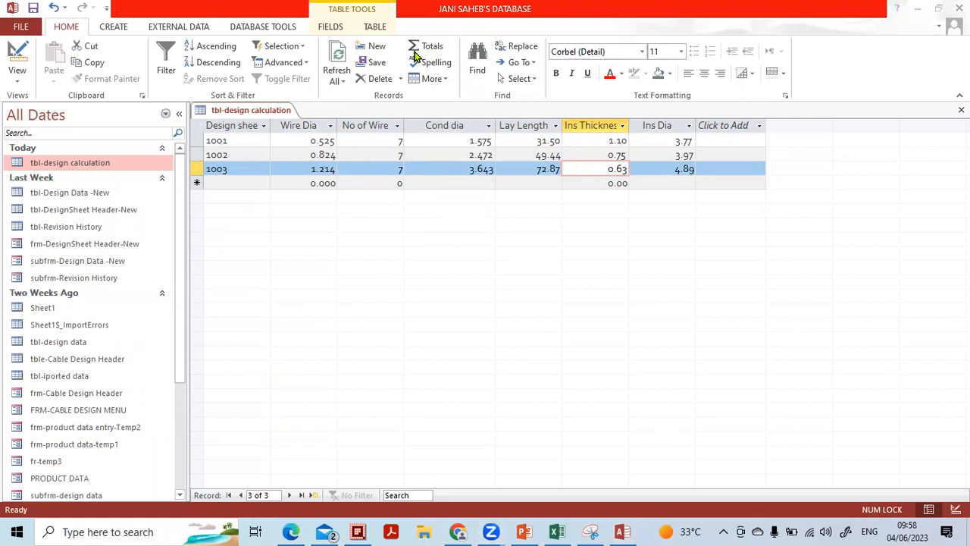
click(697, 250)
Close and reopen tbl-design calculation, then create a quick form from it
click(961, 110)
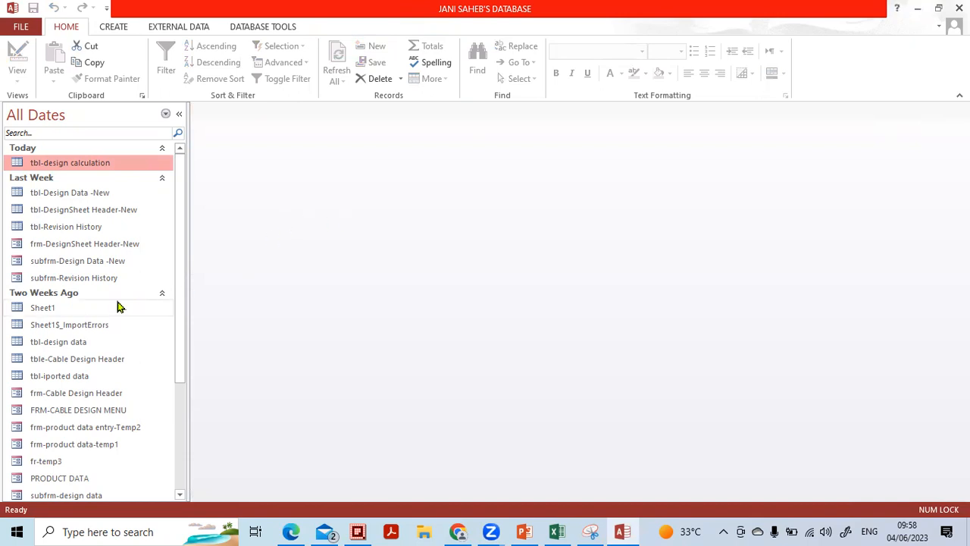
double_click(83, 167)
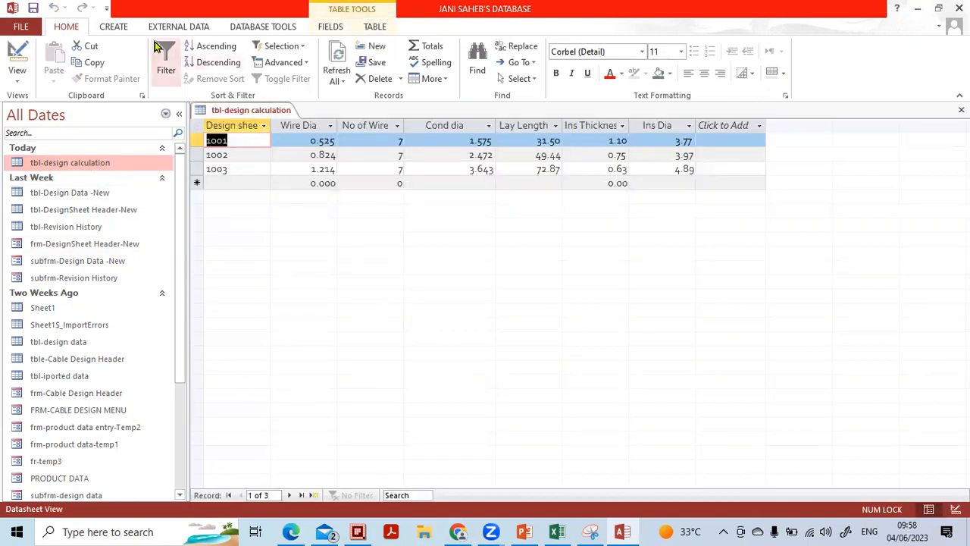
click(127, 29)
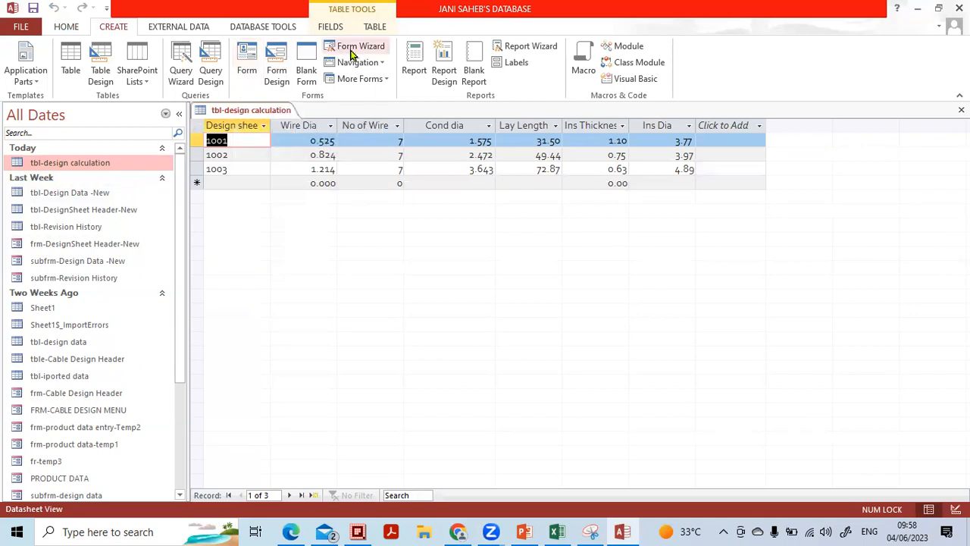
click(253, 72)
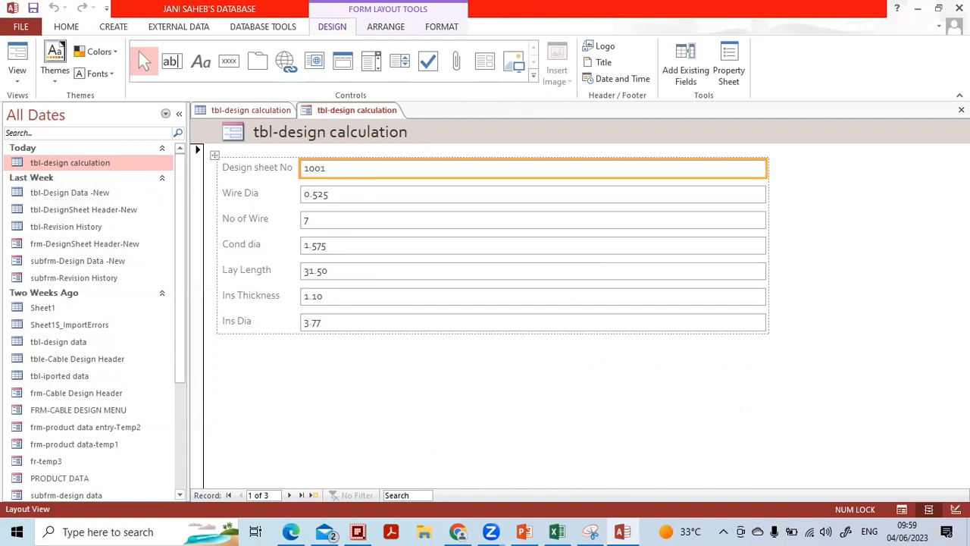
Save the new form as frm-design calculation and close the table
click(961, 109)
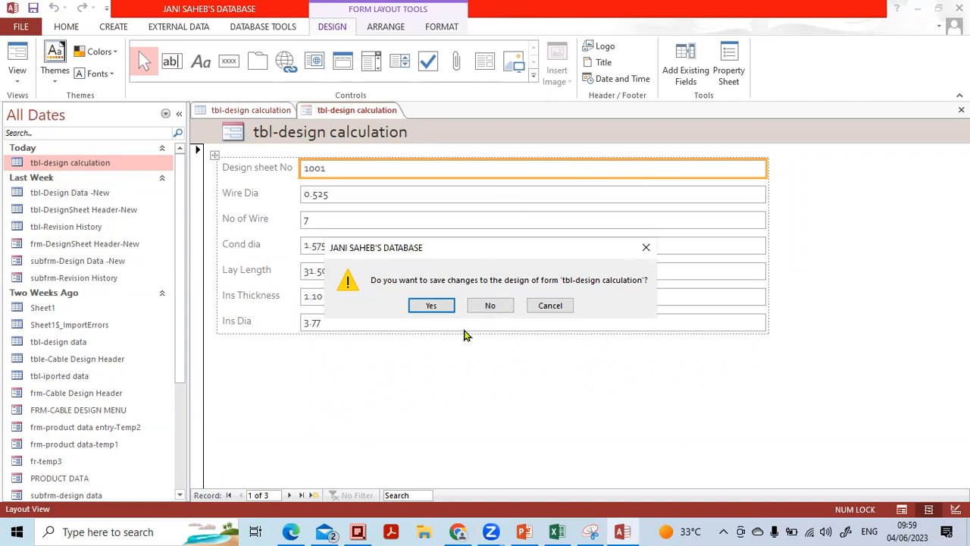
click(431, 305)
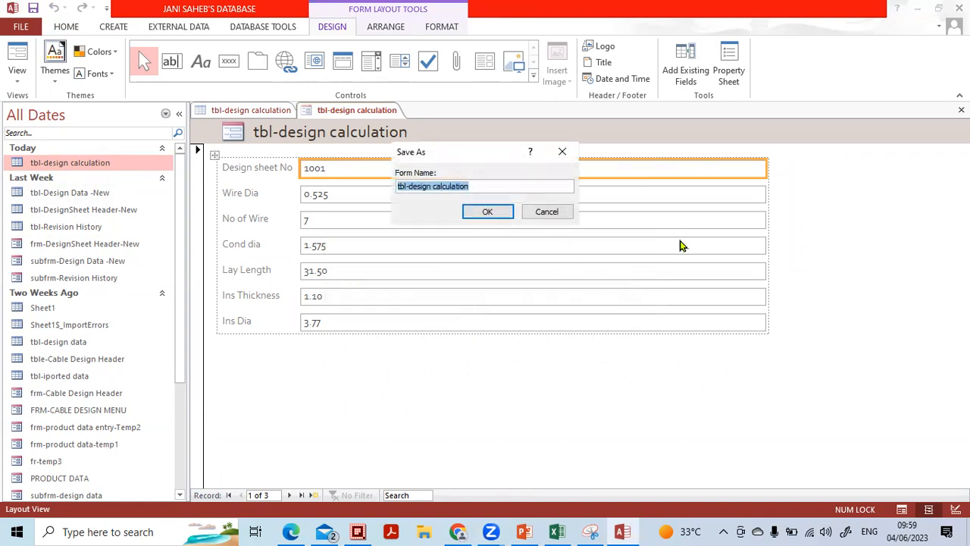
click(398, 185)
text(frm)
key(Delete)
key(Delete)
key(Delete)
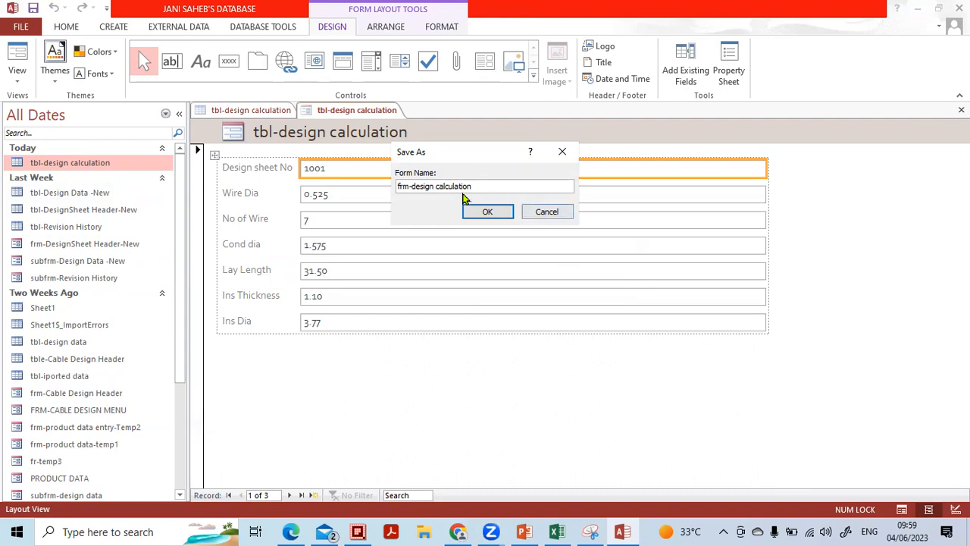
click(478, 211)
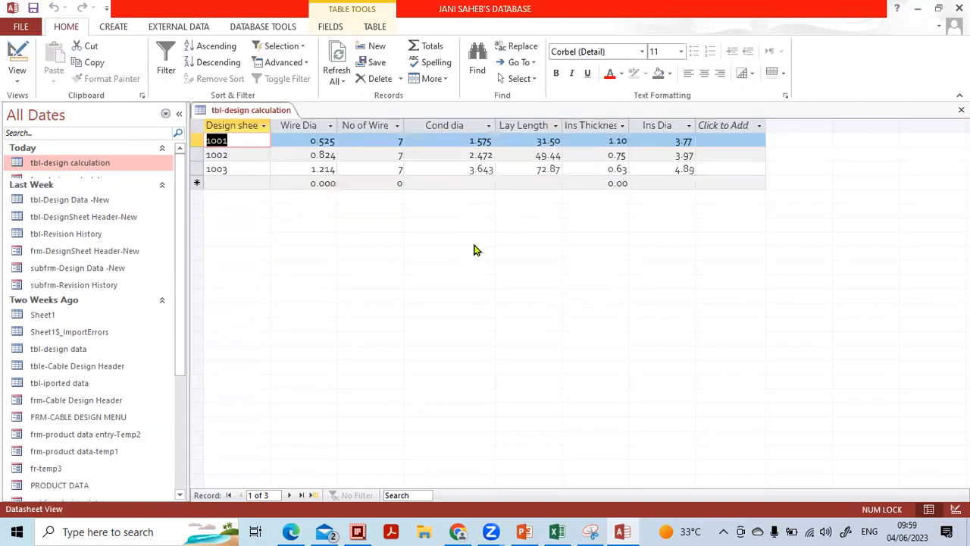
click(961, 110)
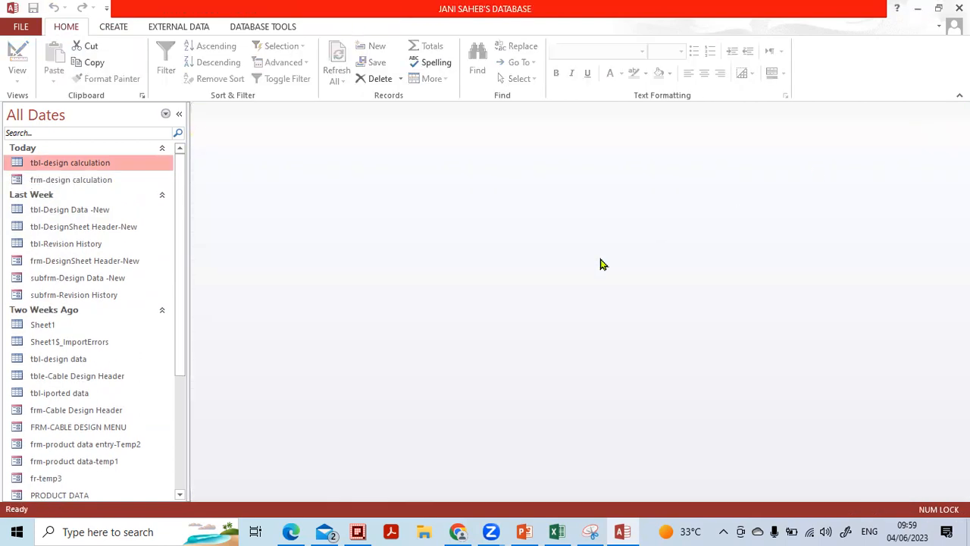
Group the navigation pane by Object Type, collapse Tables, and open Home then the Cable Design Menu
click(167, 115)
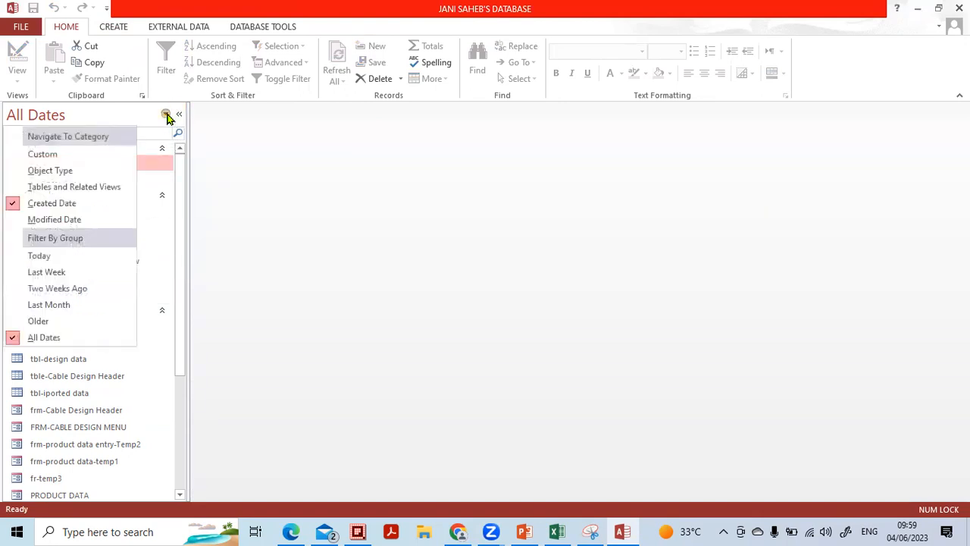
click(85, 174)
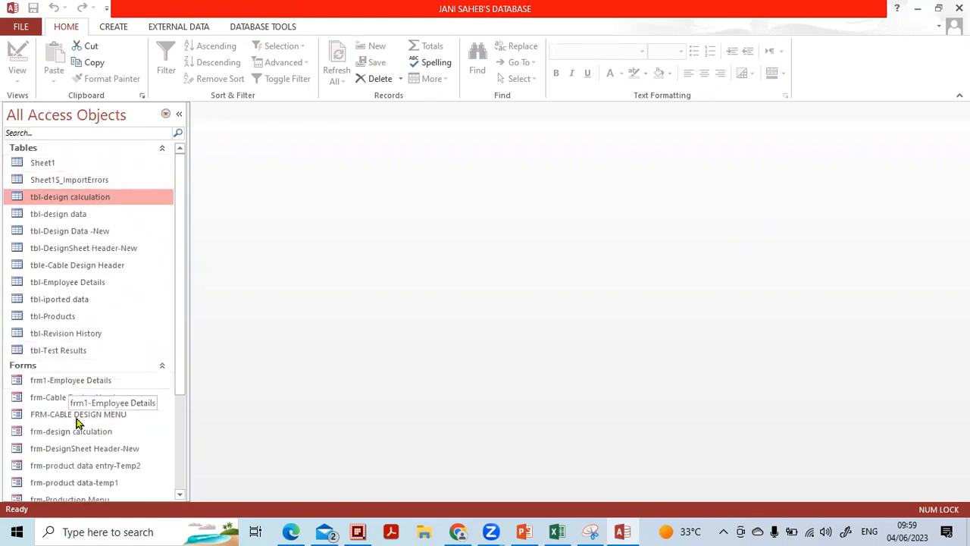
click(161, 149)
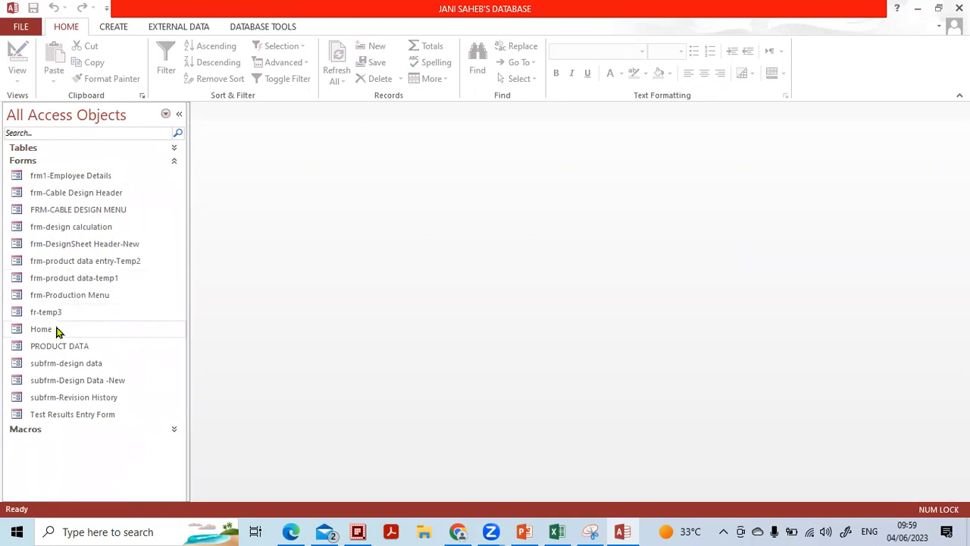
click(42, 331)
double_click(42, 331)
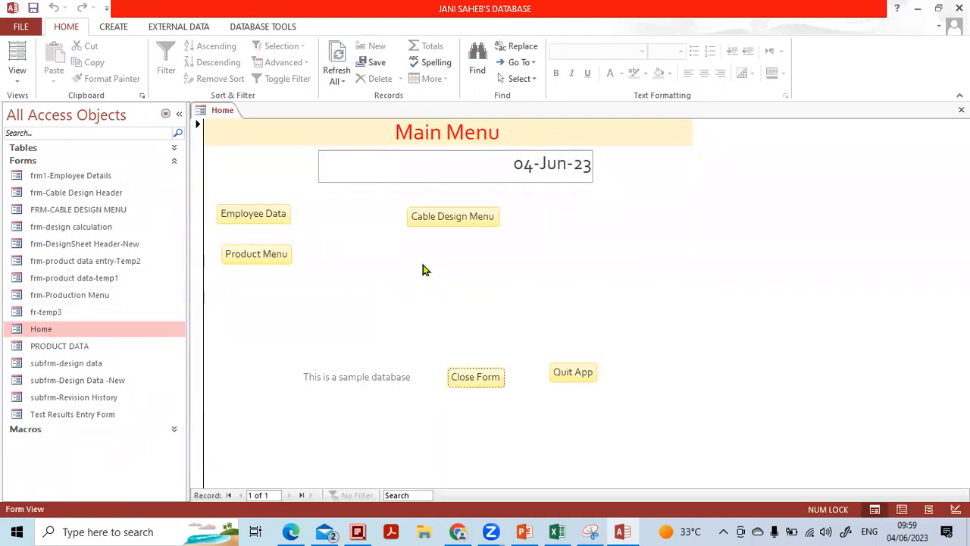
click(447, 220)
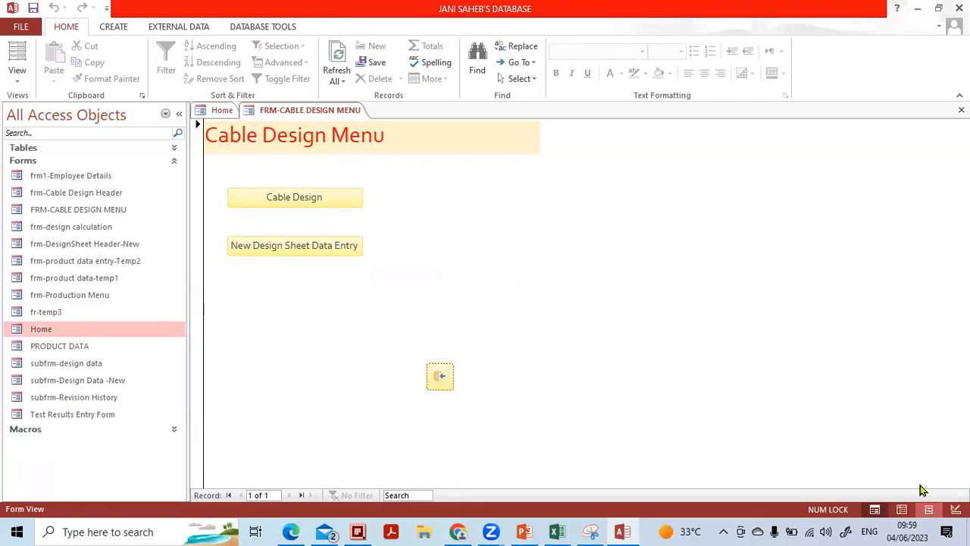
Switch the Cable Design Menu form to Design View with nothing selected
click(23, 77)
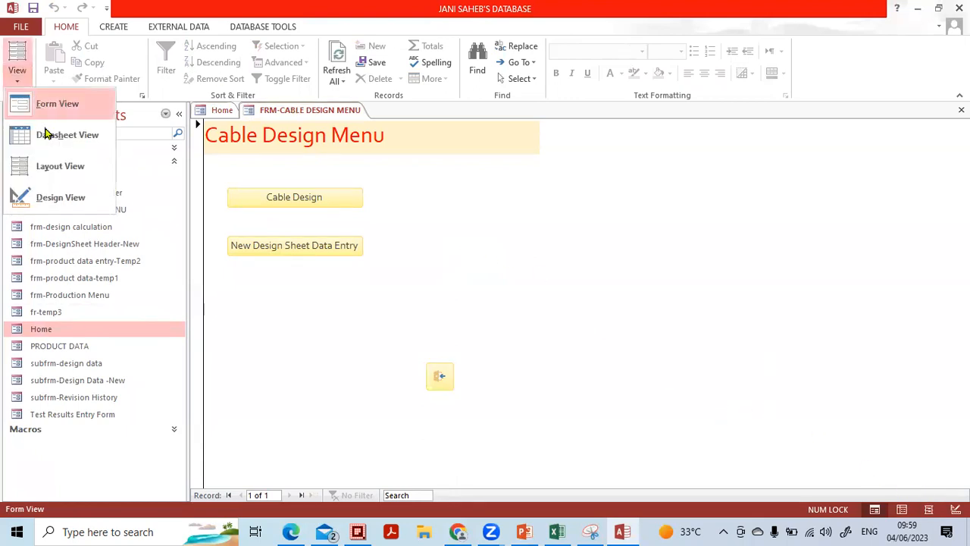
click(49, 195)
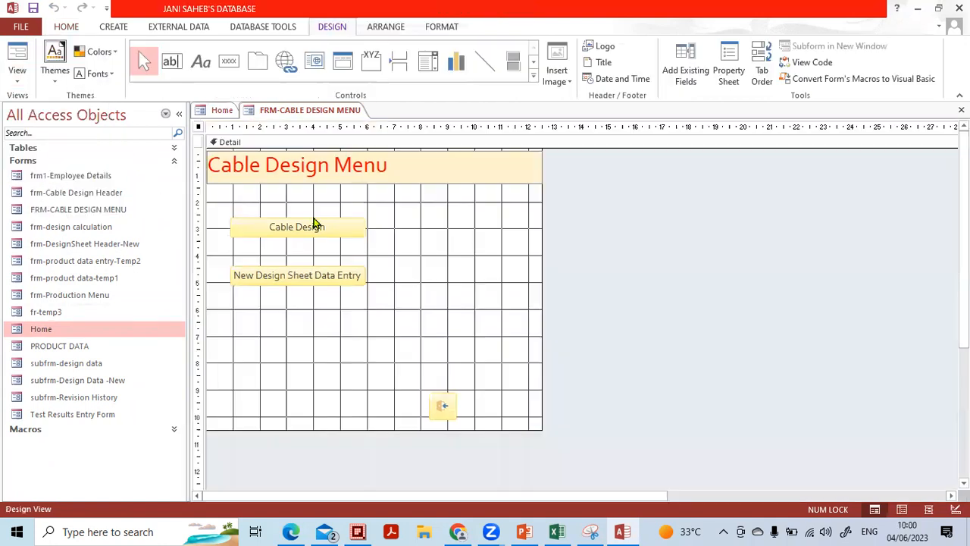
click(481, 252)
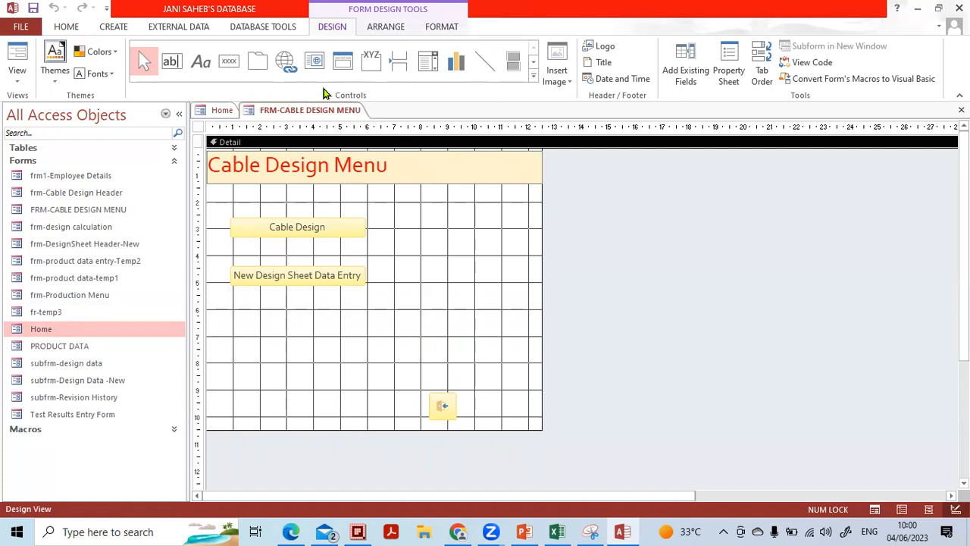
Place a command button that opens frm-design calculation showing all records
click(230, 65)
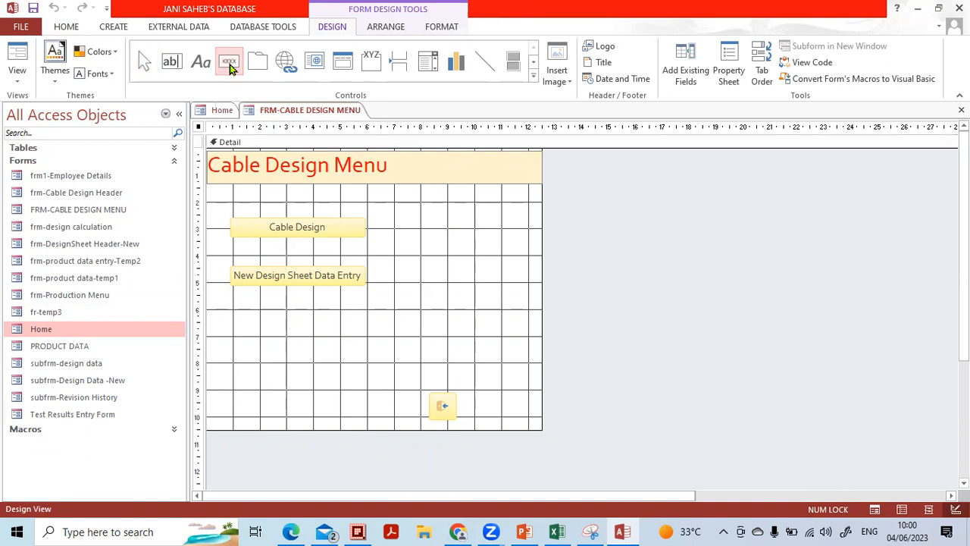
click(425, 226)
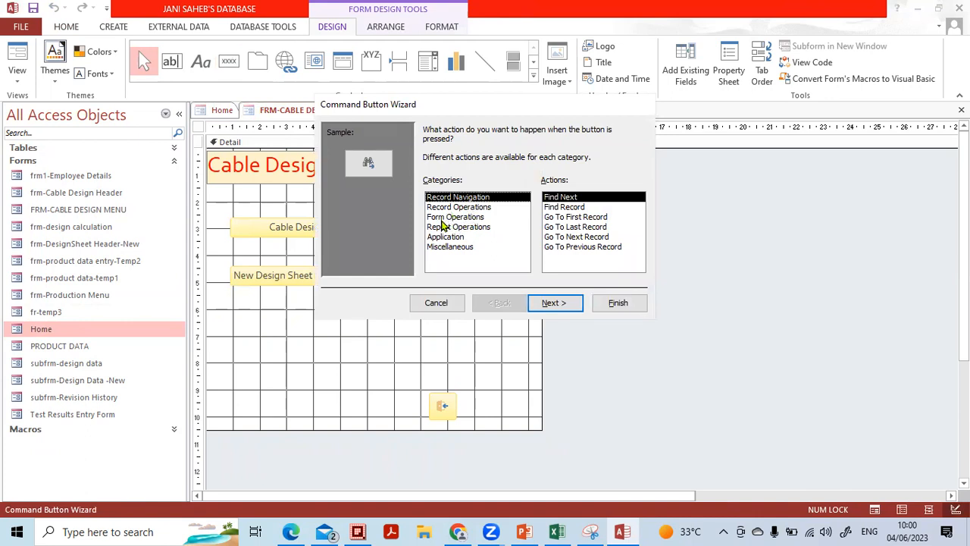
click(442, 217)
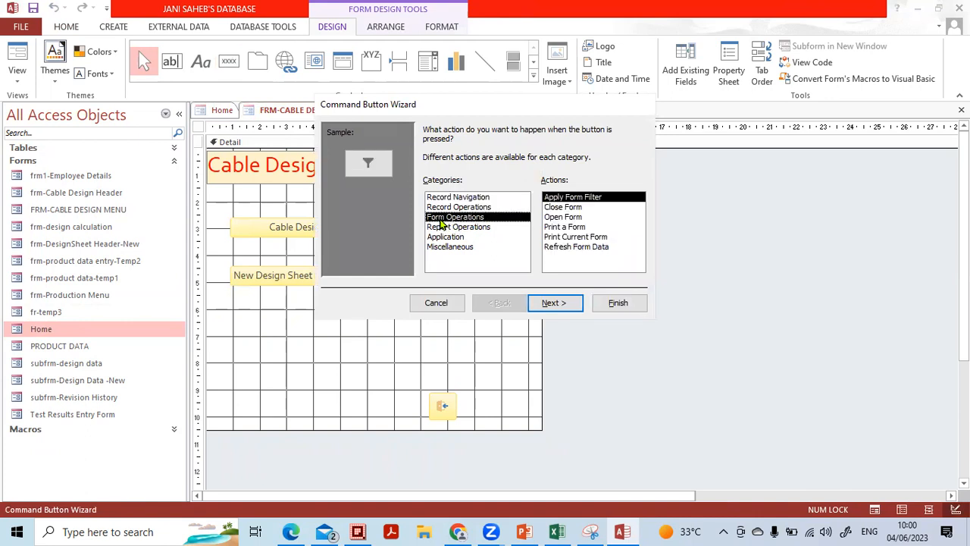
click(547, 218)
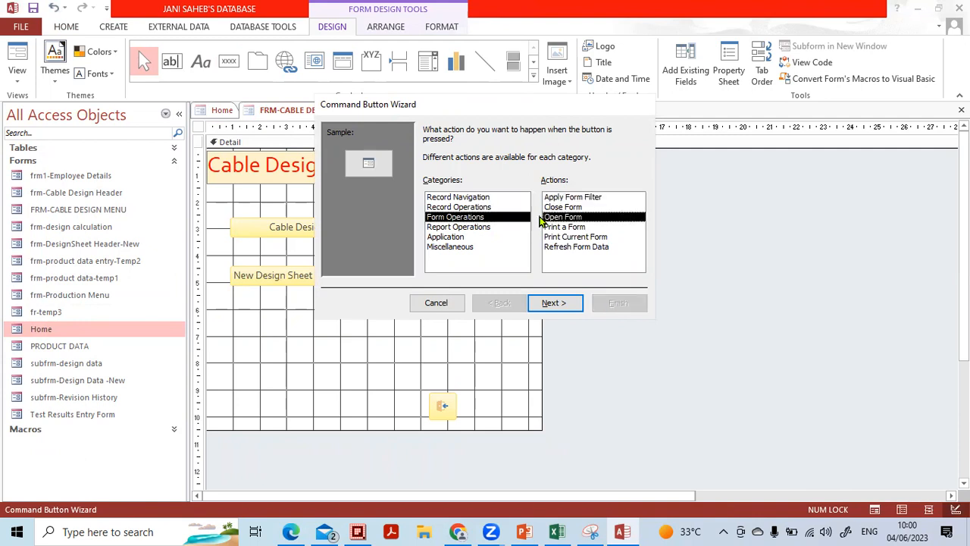
click(554, 302)
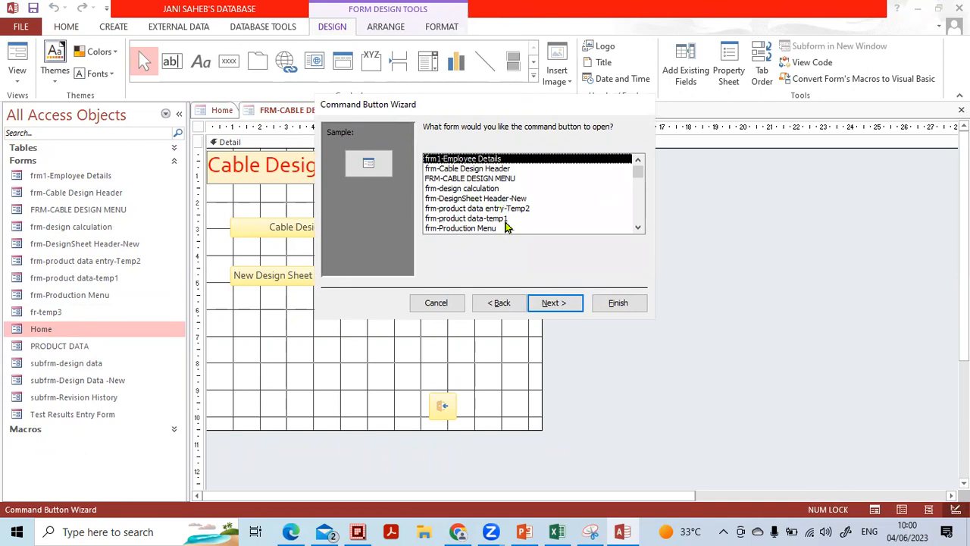
click(461, 190)
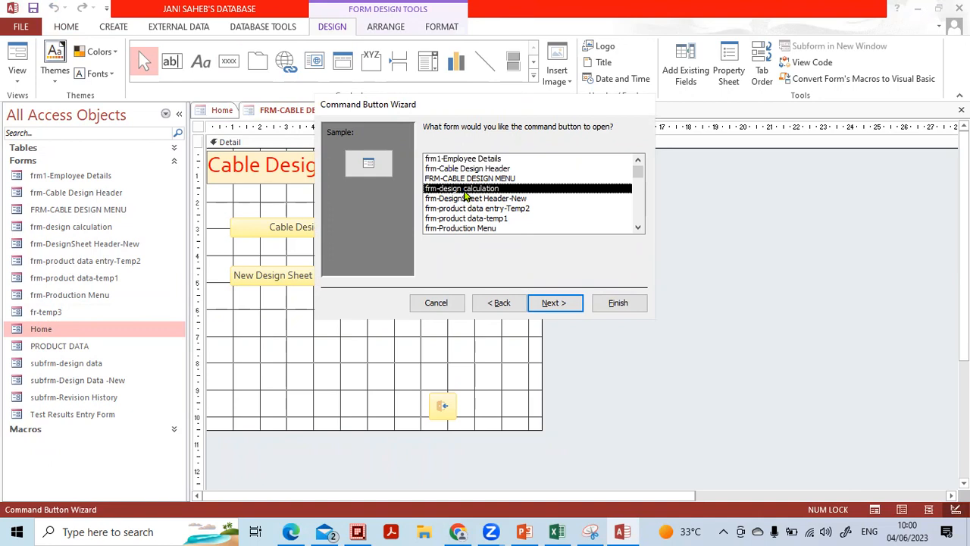
click(552, 303)
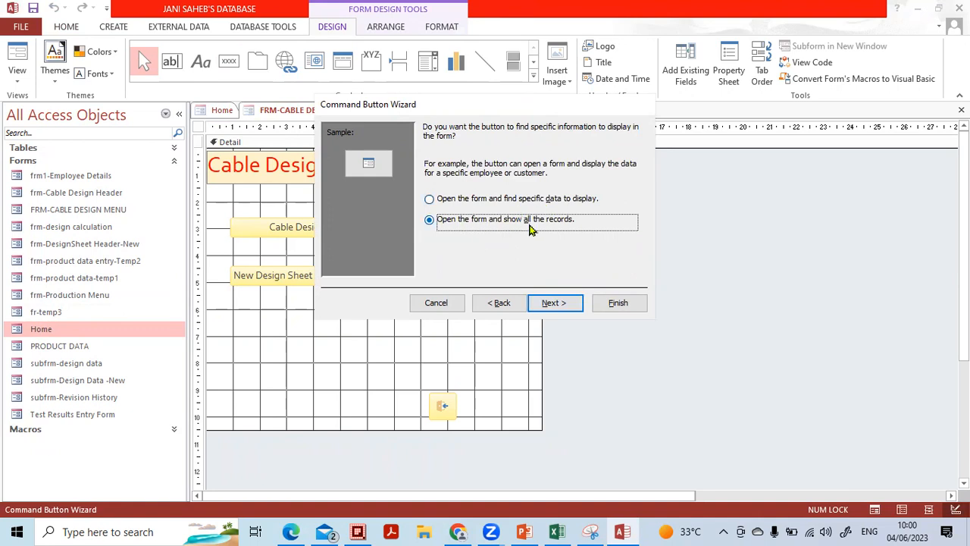
click(558, 302)
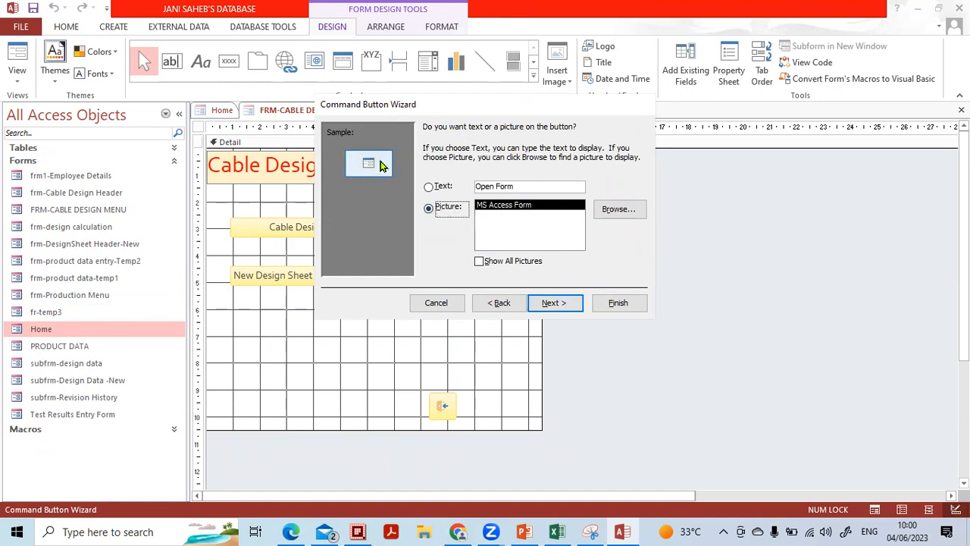
Give the button the text caption 'Design Calculation' and finish the wizard
click(439, 188)
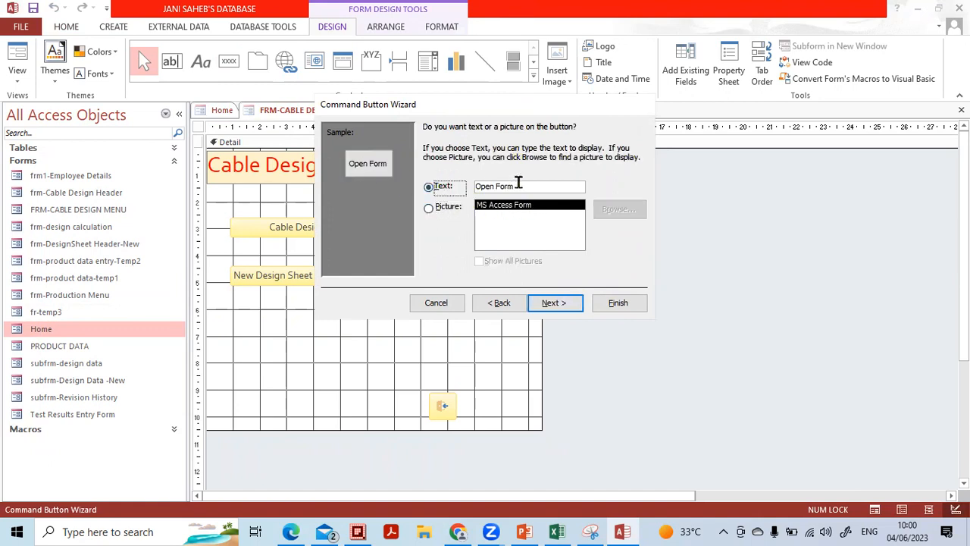
drag(530, 185, 406, 185)
key(Caps_Lock)
text(D)
key(Caps_Lock)
text(esign Ca)
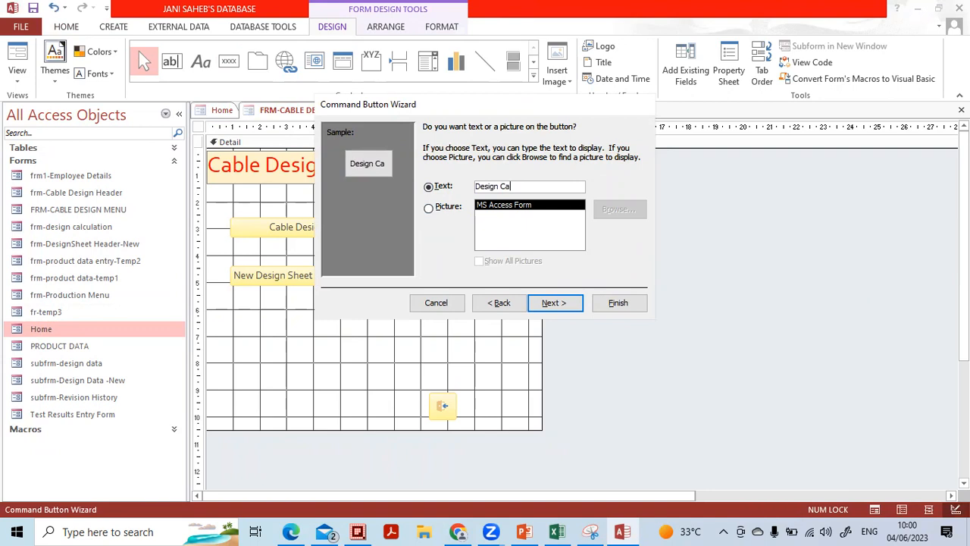
text(lculation)
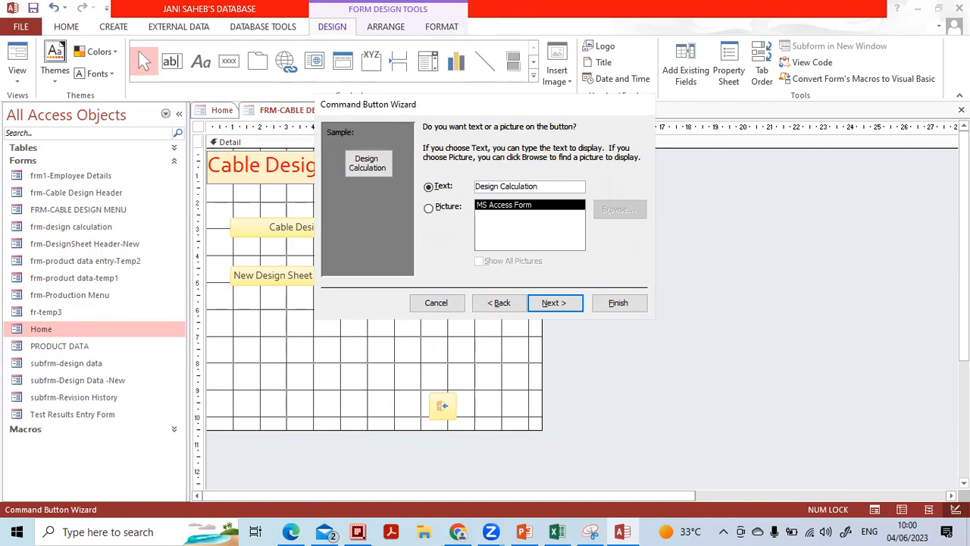
click(569, 303)
click(617, 303)
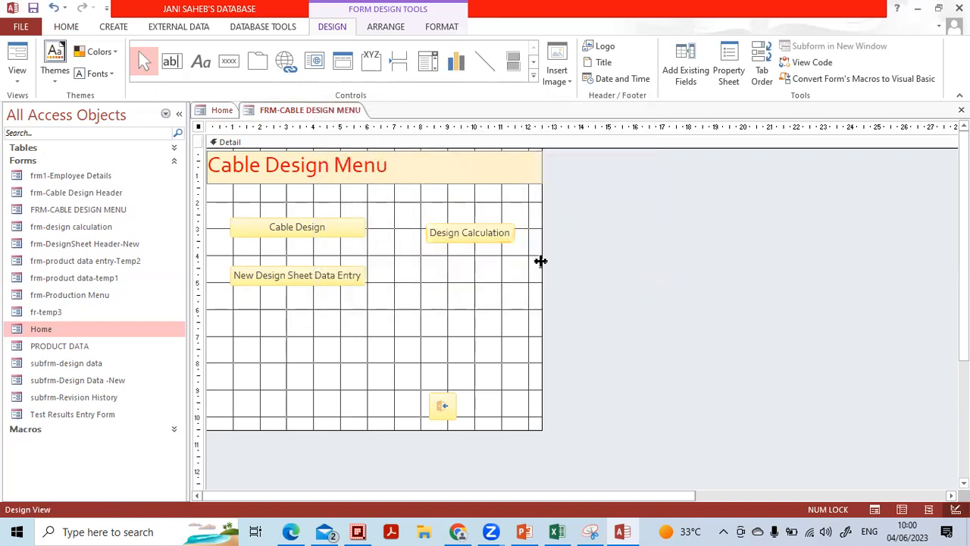
Align the Design Calculation button with Cable Design and switch the menu to Form View
drag(508, 236, 492, 226)
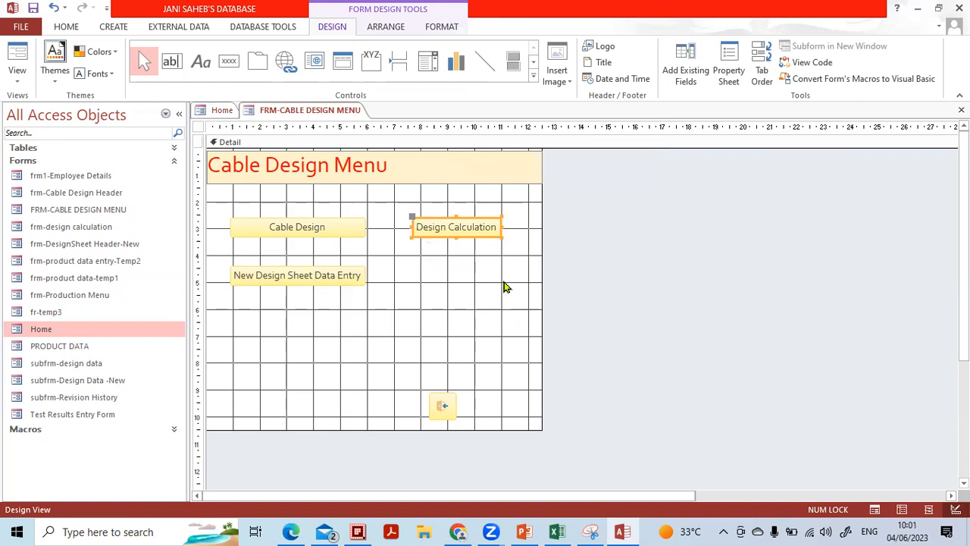
click(505, 284)
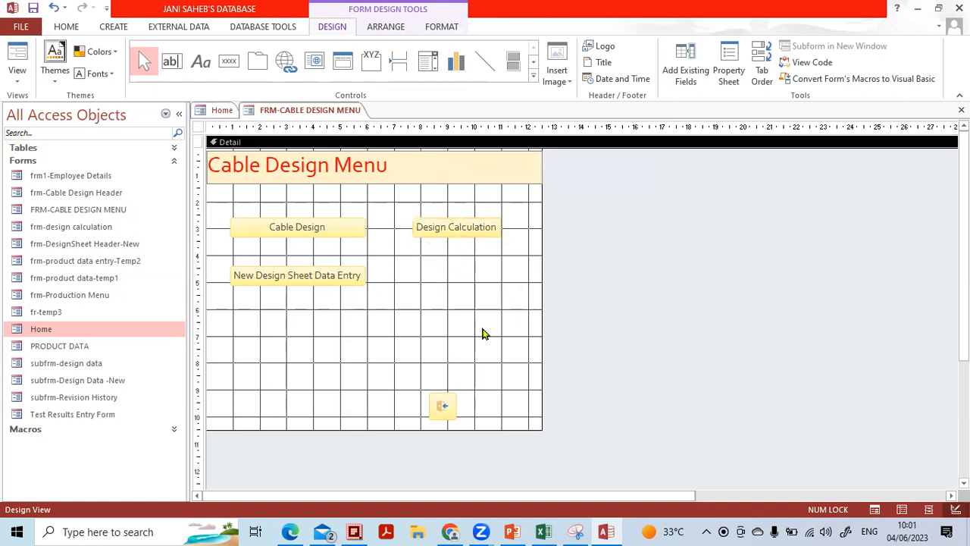
click(16, 83)
click(40, 100)
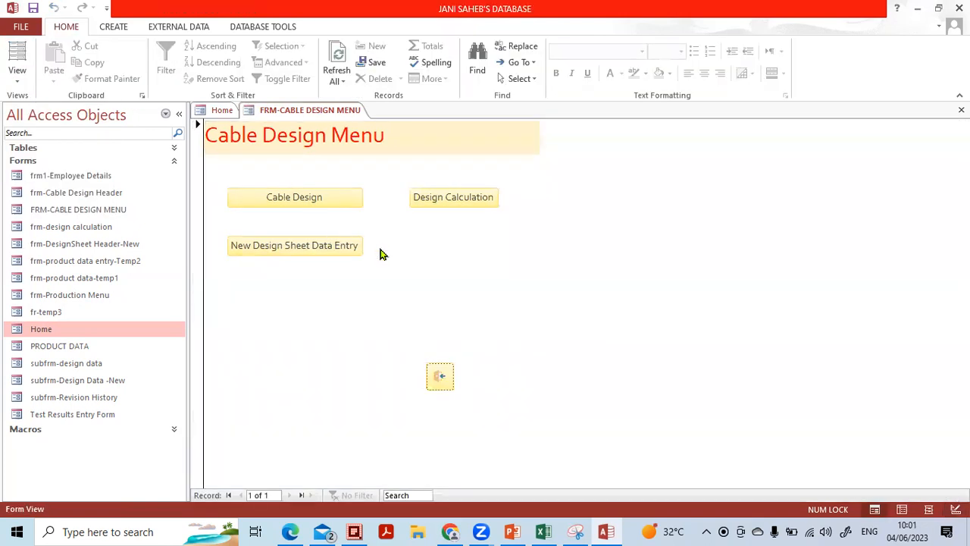
Test that the button opens frm-design calculation, close it, and open the Cable Design header form
click(445, 200)
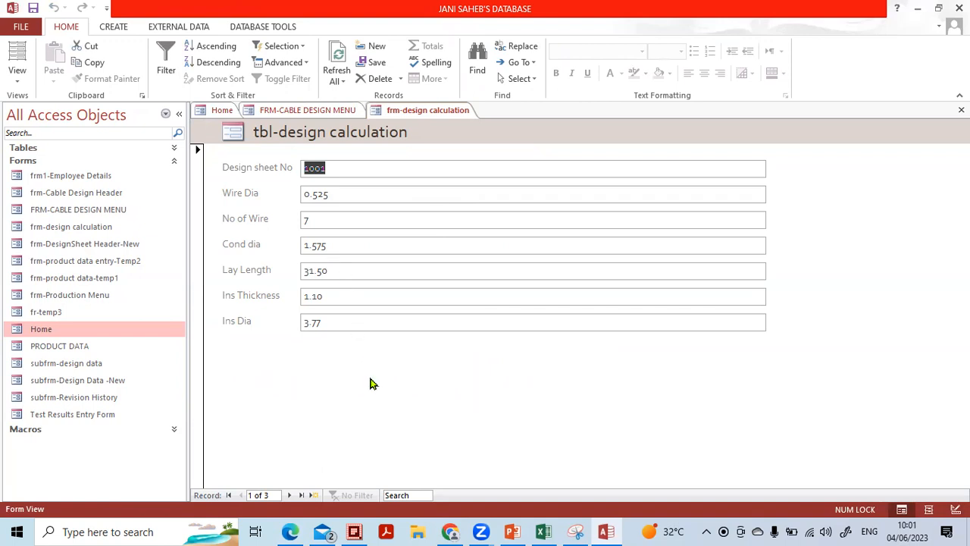
click(960, 110)
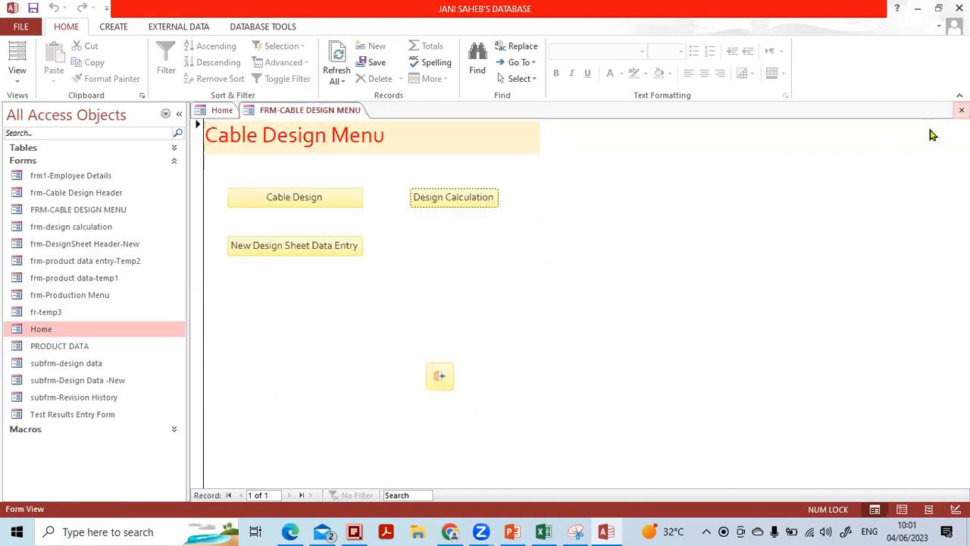
click(301, 198)
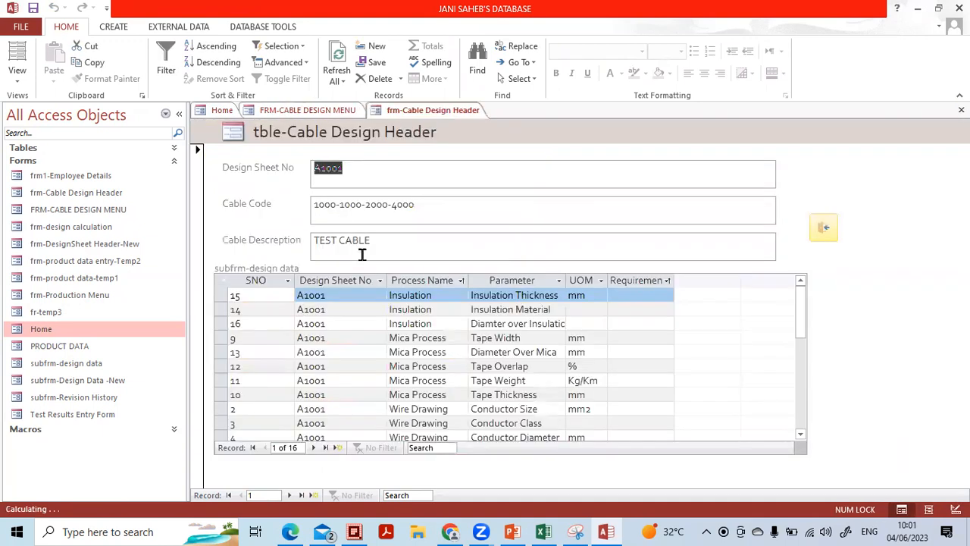
Close the Cable Design header form and open frm-DesignSheet Header-New in Design View
click(824, 229)
click(300, 251)
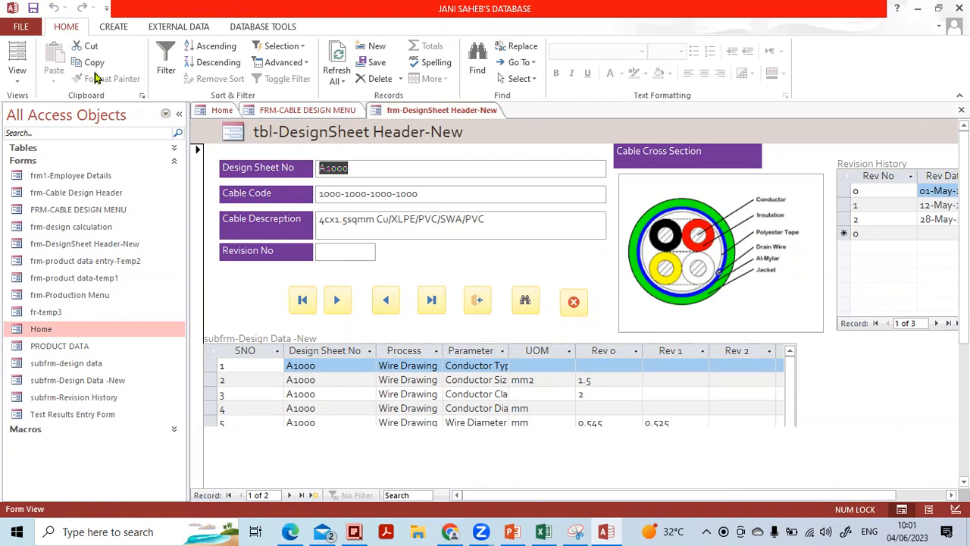
click(17, 76)
click(42, 167)
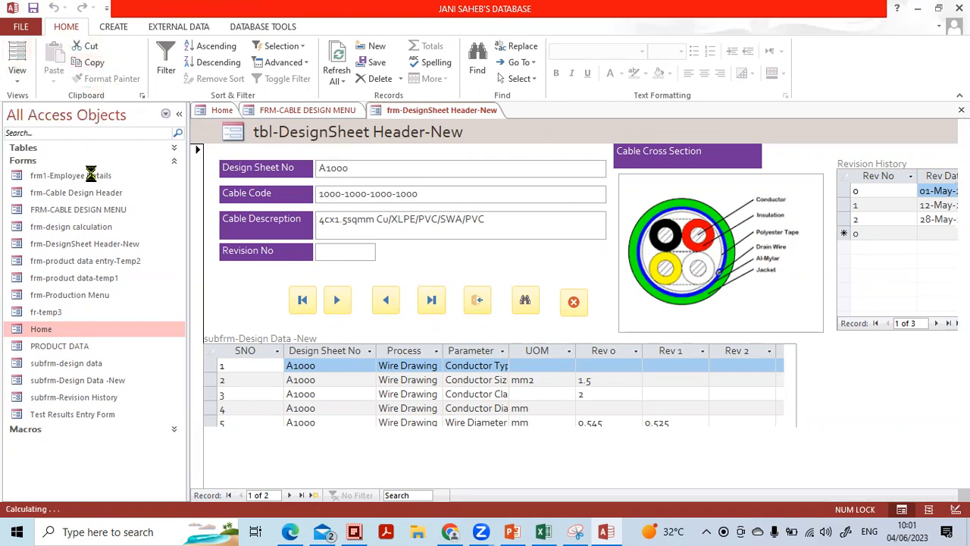
Copy the seven record navigation buttons and close the form design
drag(256, 318, 618, 371)
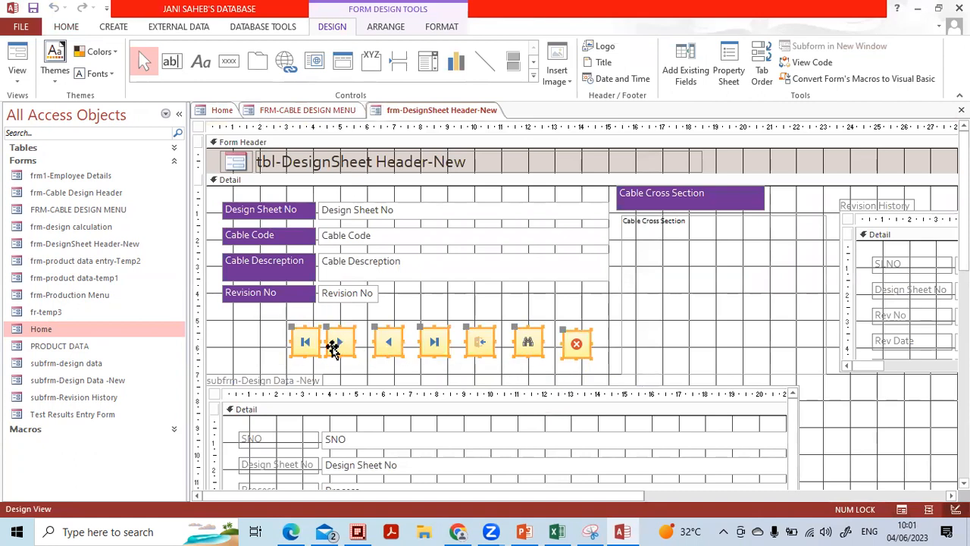
drag(272, 323, 622, 363)
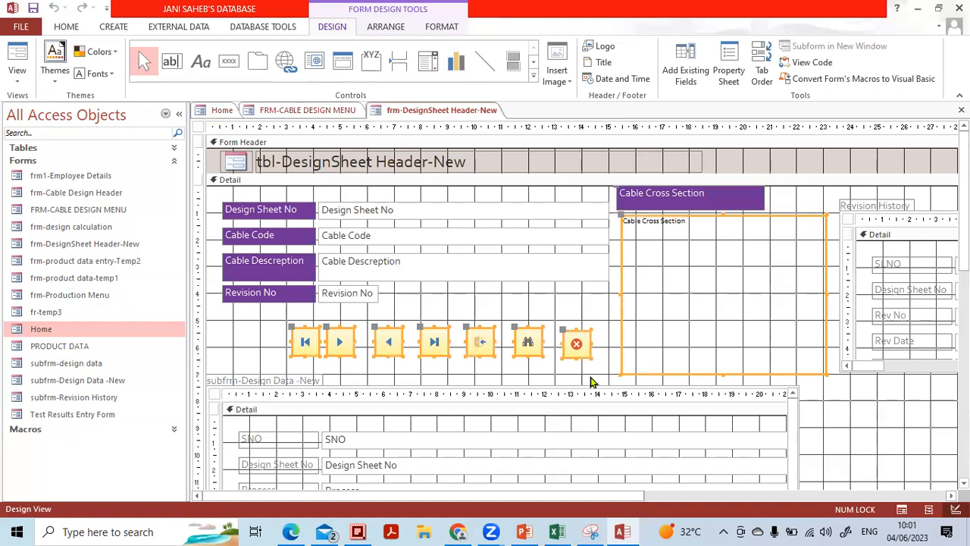
click(591, 380)
drag(272, 322, 595, 368)
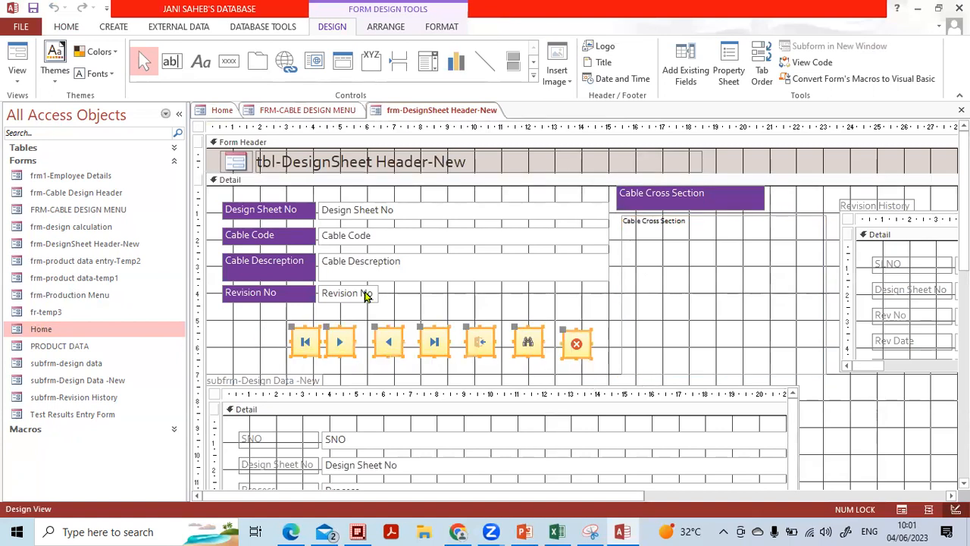
right_click(379, 341)
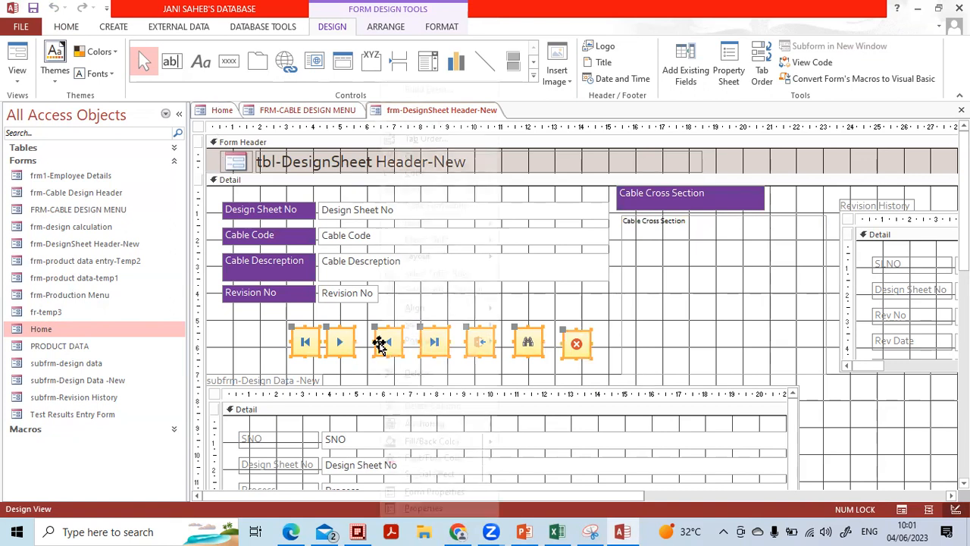
click(416, 173)
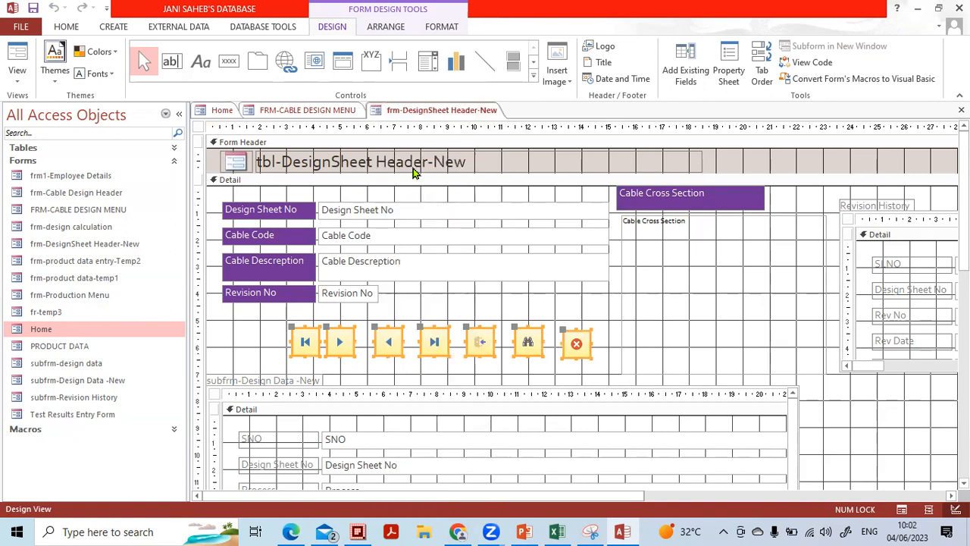
click(960, 110)
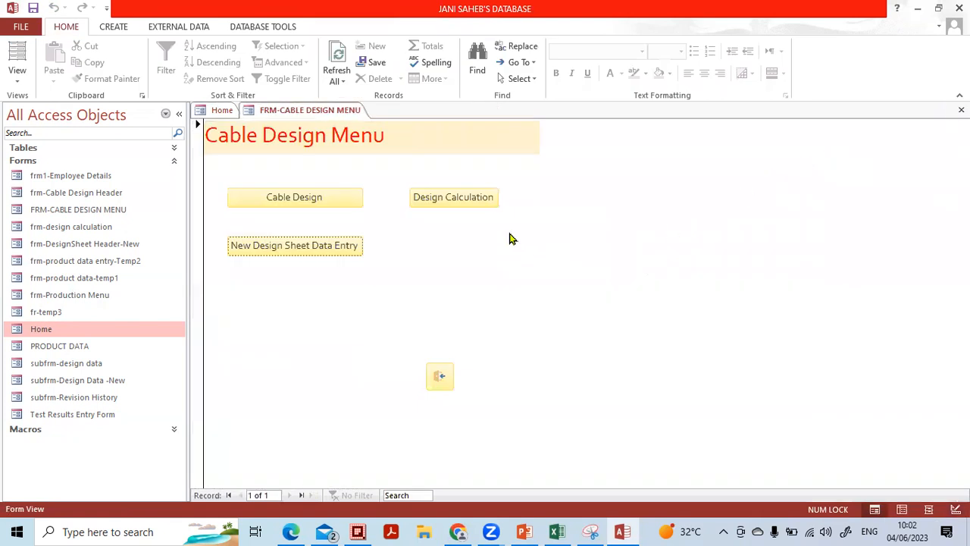
Open frm-design calculation in Design View and make its Detail section taller
click(487, 197)
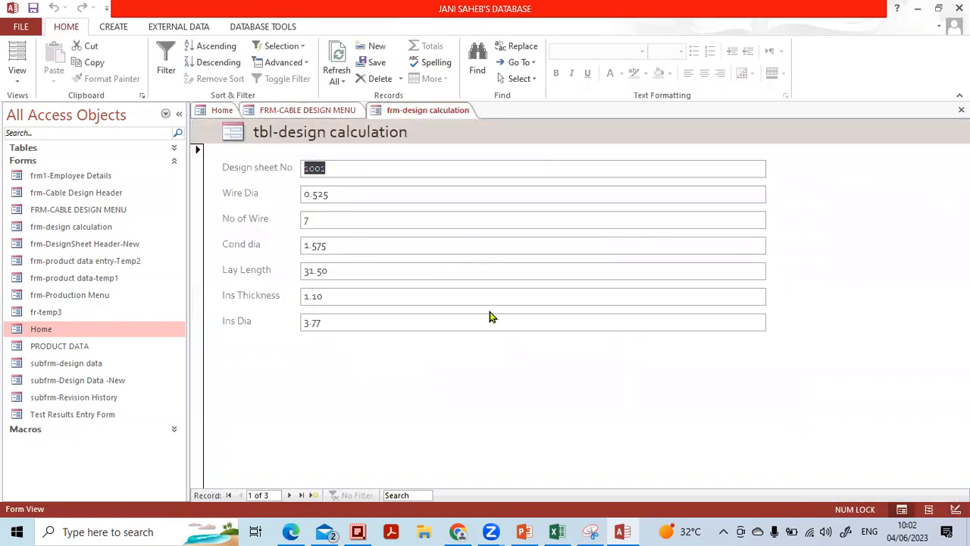
click(16, 76)
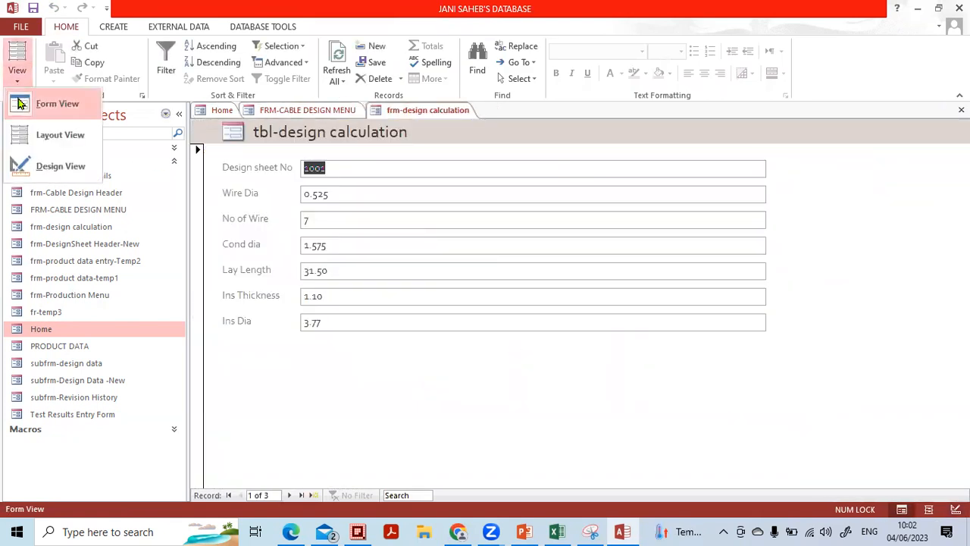
click(38, 166)
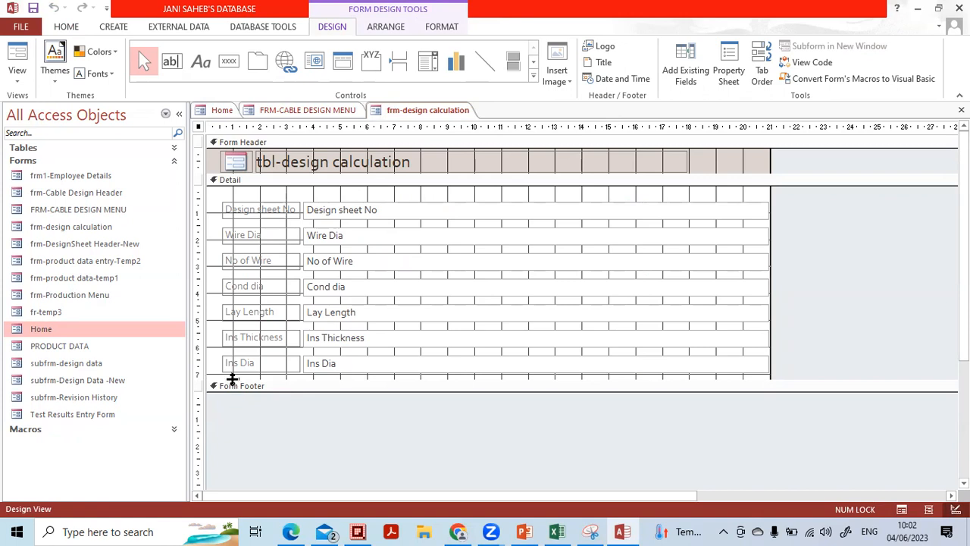
drag(232, 379, 232, 445)
Paste the seven navigation buttons below the Ins Dia field and save the form design
click(261, 406)
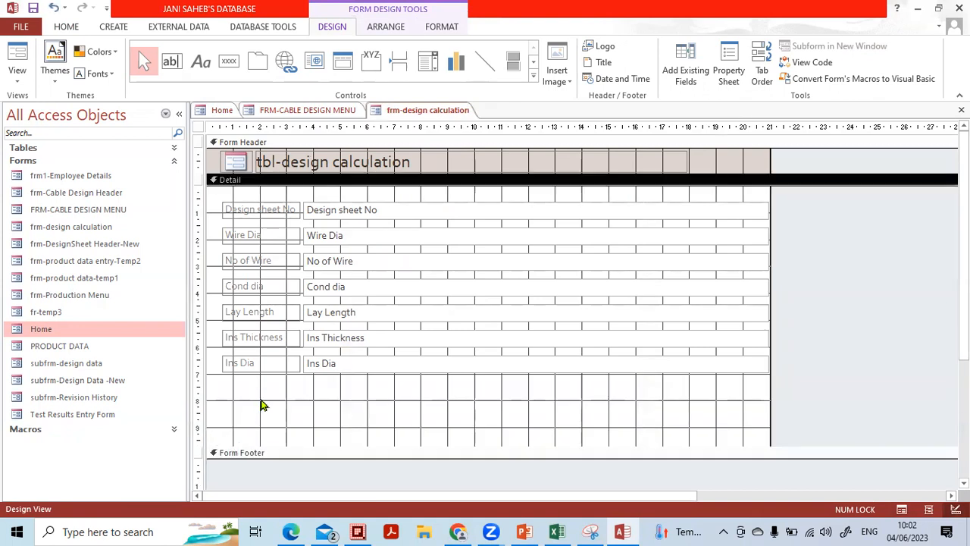
right_click(261, 405)
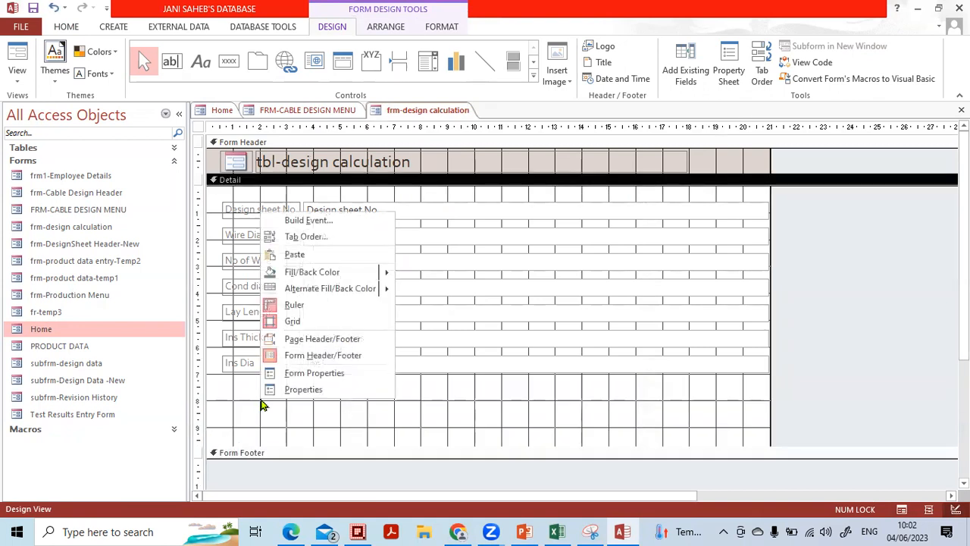
click(300, 254)
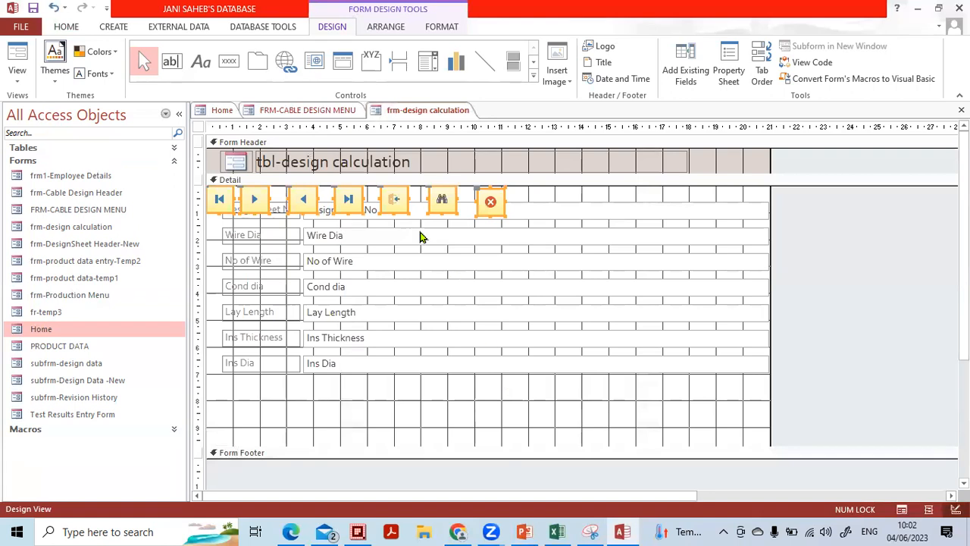
drag(394, 199, 478, 402)
click(666, 403)
click(961, 110)
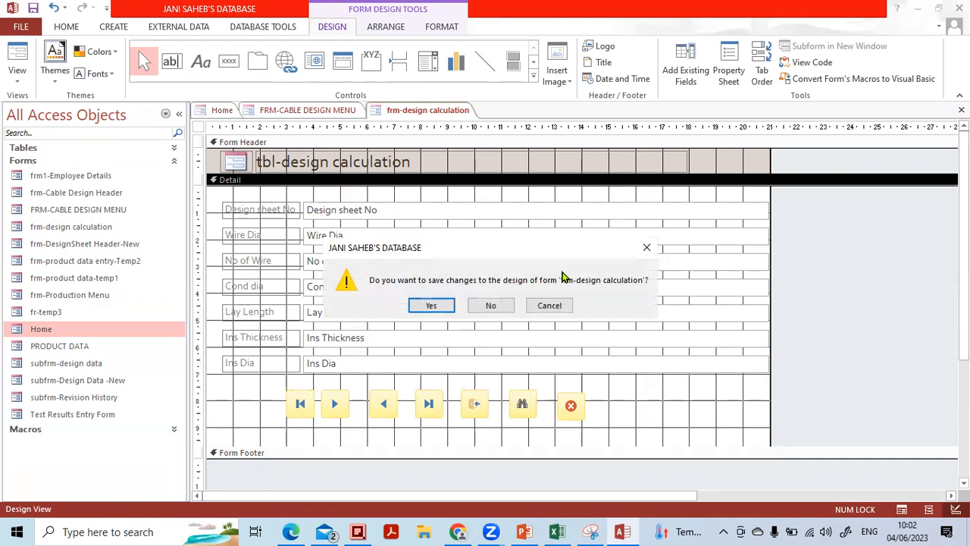
click(431, 305)
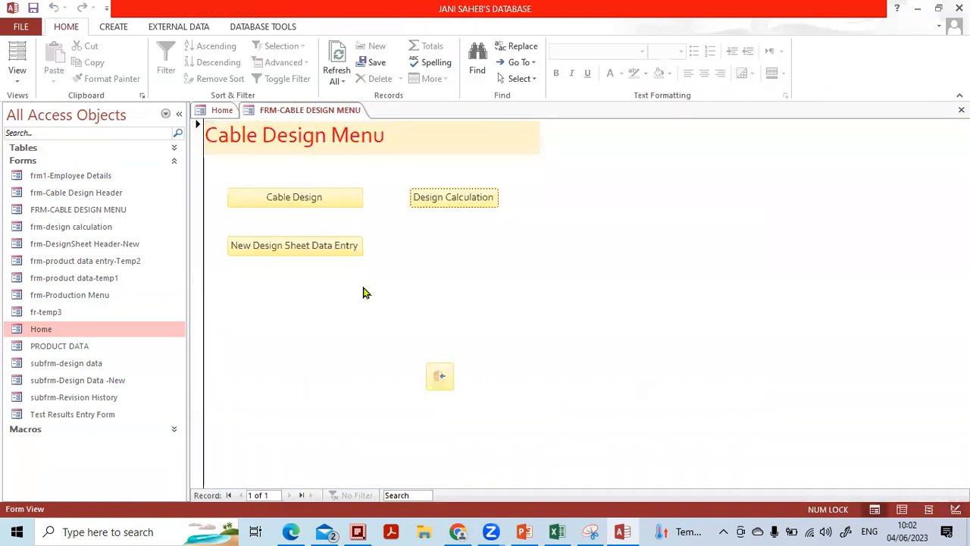
Test the design calculation form's Next and Previous buttons, ending back on record 1002
click(479, 199)
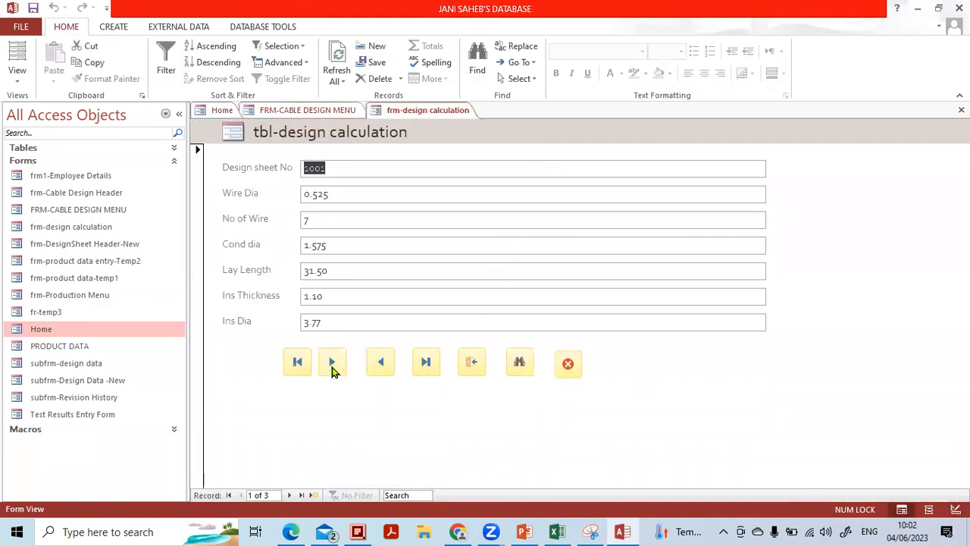
click(332, 363)
click(332, 362)
click(332, 362)
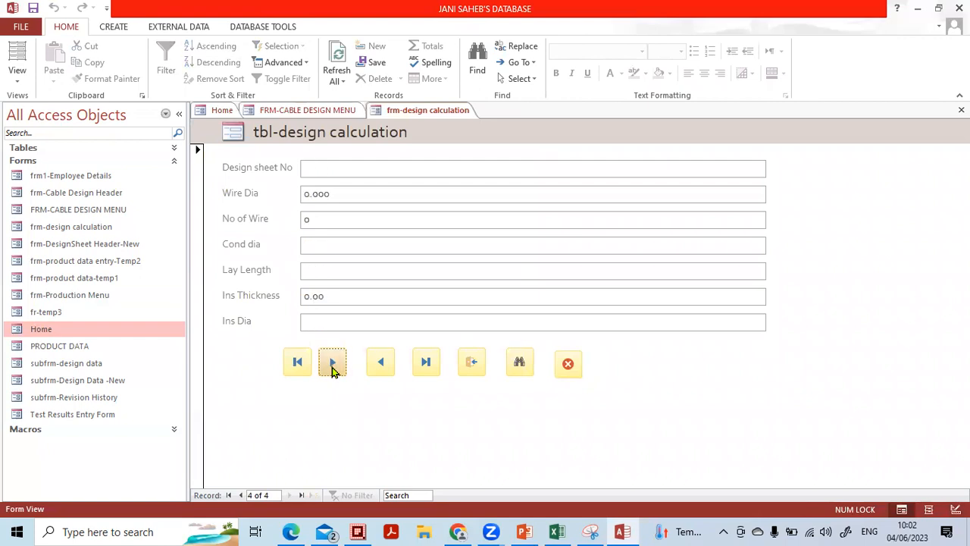
click(332, 363)
click(498, 218)
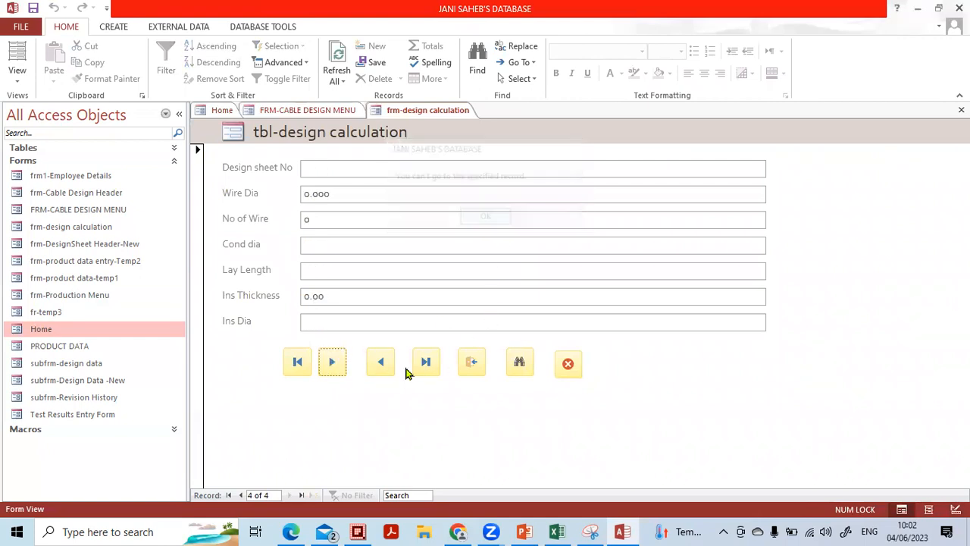
click(379, 364)
click(379, 364)
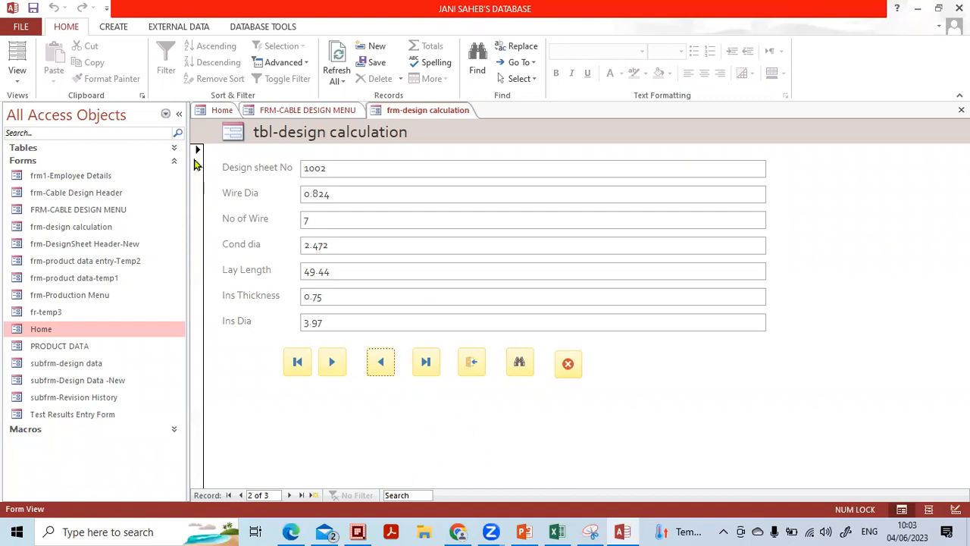
Collapse the Navigation Pane and switch the form back to Design View
click(179, 113)
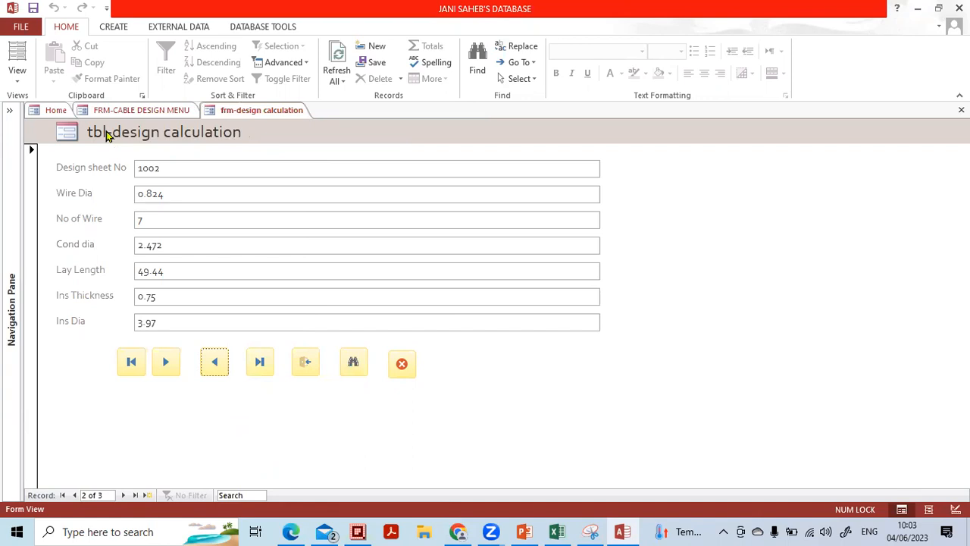
click(13, 90)
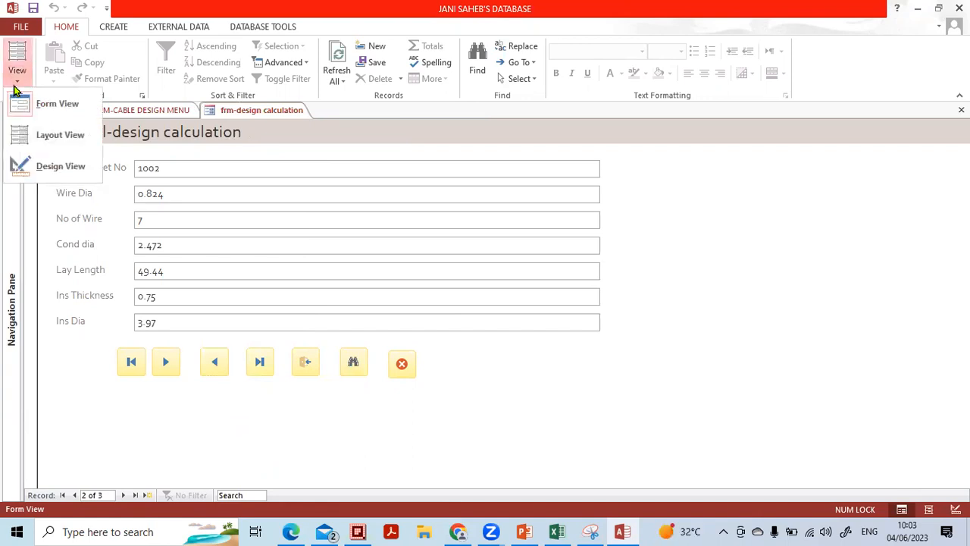
click(40, 165)
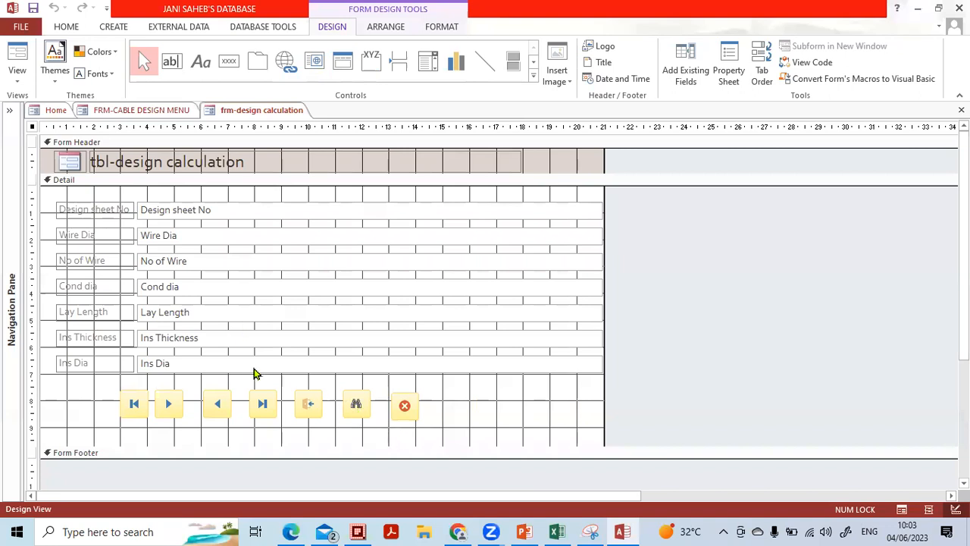
click(424, 440)
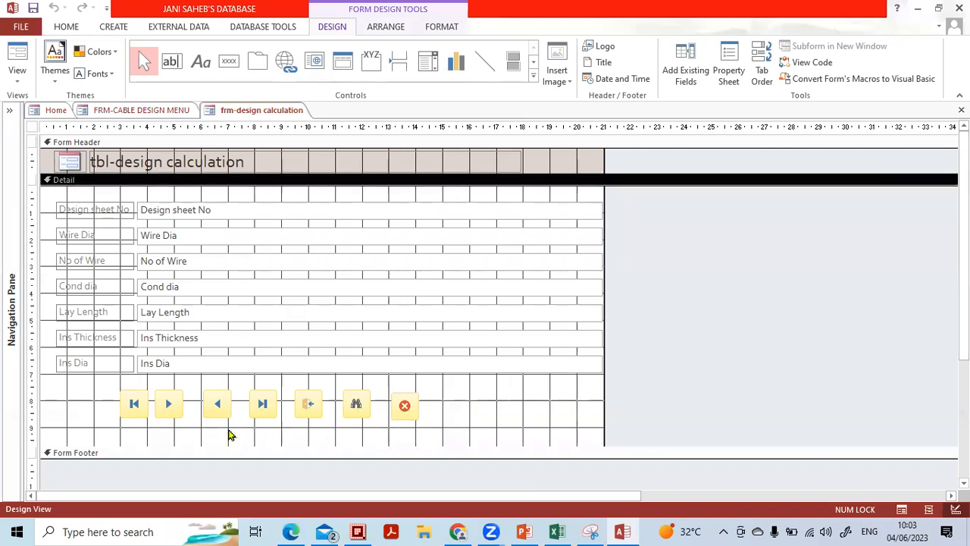
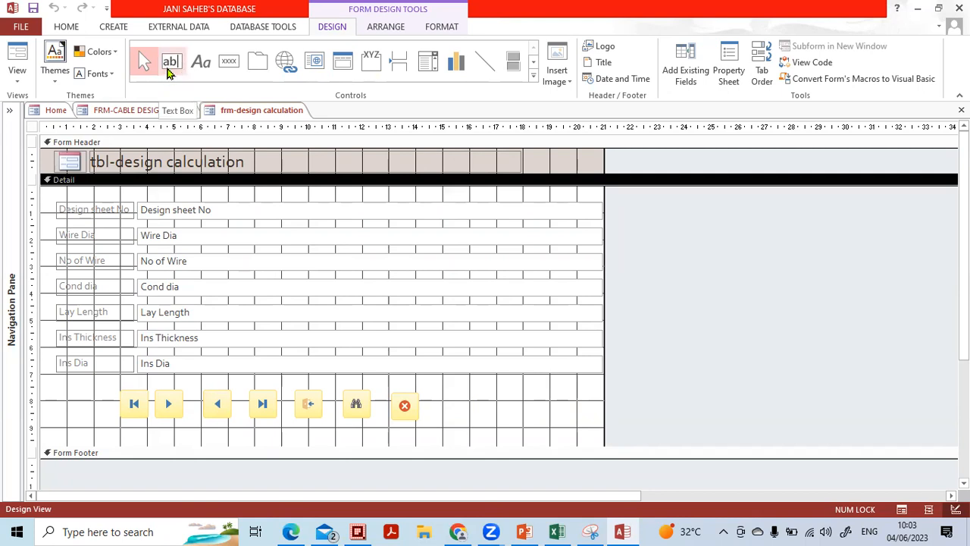
Place an unbound text box with its label below the record buttons, extend the Detail section, and enlarge both
click(294, 31)
click(328, 29)
click(364, 28)
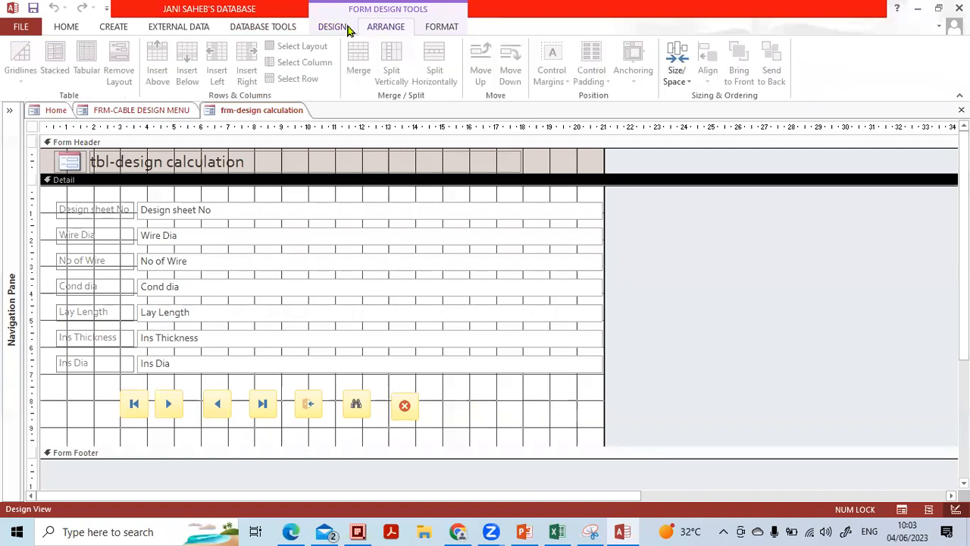
click(331, 29)
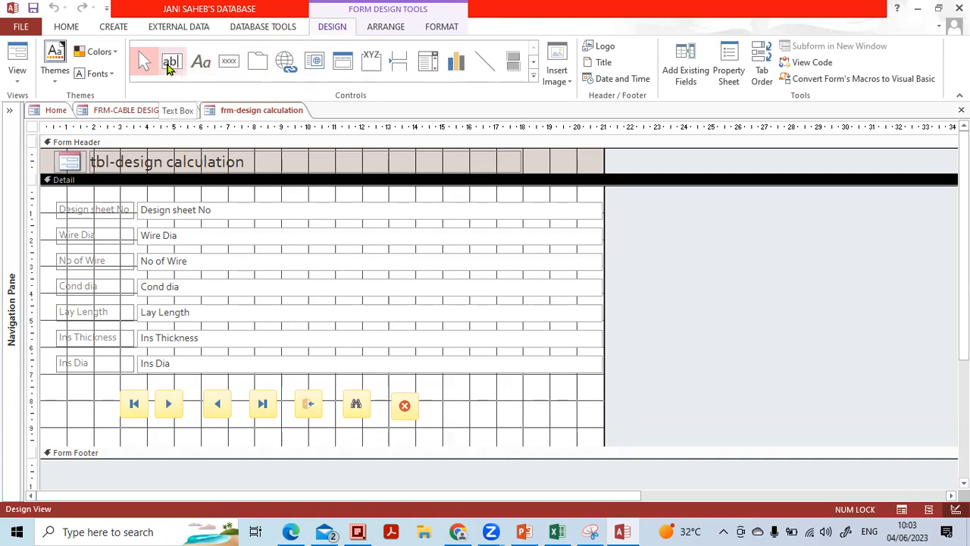
click(170, 63)
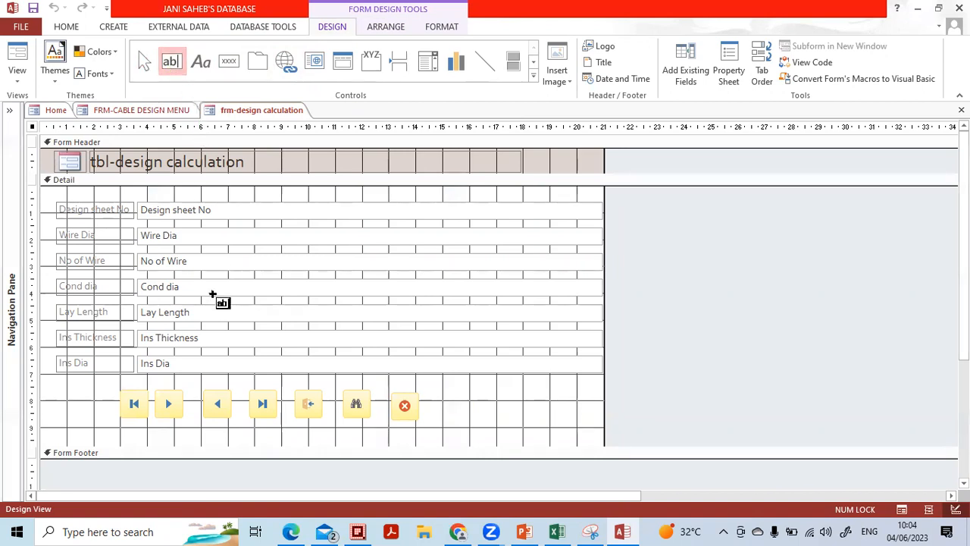
click(210, 436)
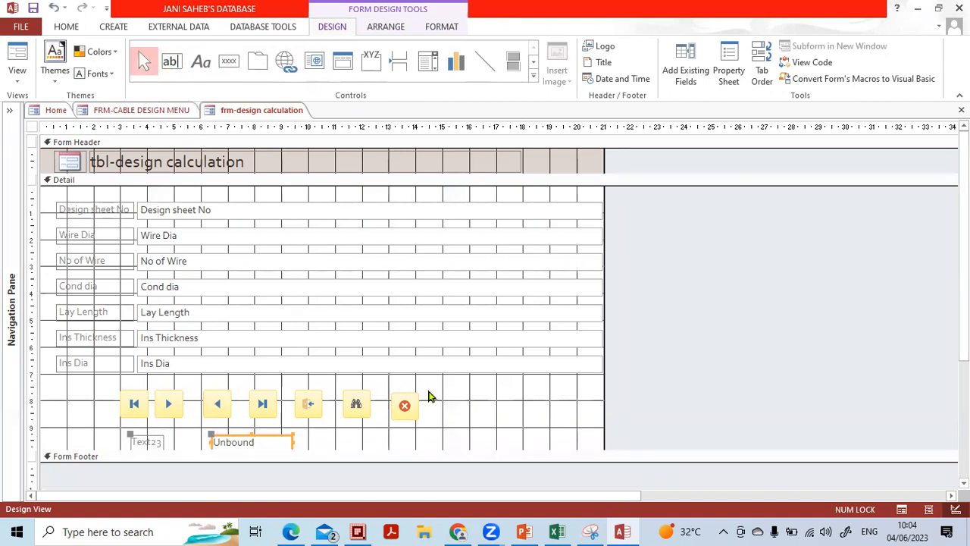
scroll(598, 403, down, 3)
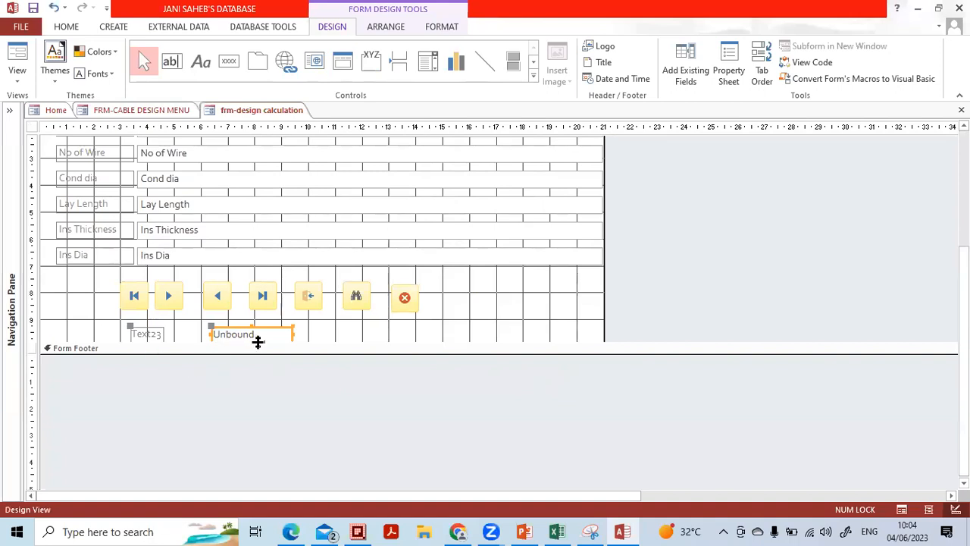
click(390, 334)
drag(373, 344, 371, 406)
drag(339, 372, 89, 322)
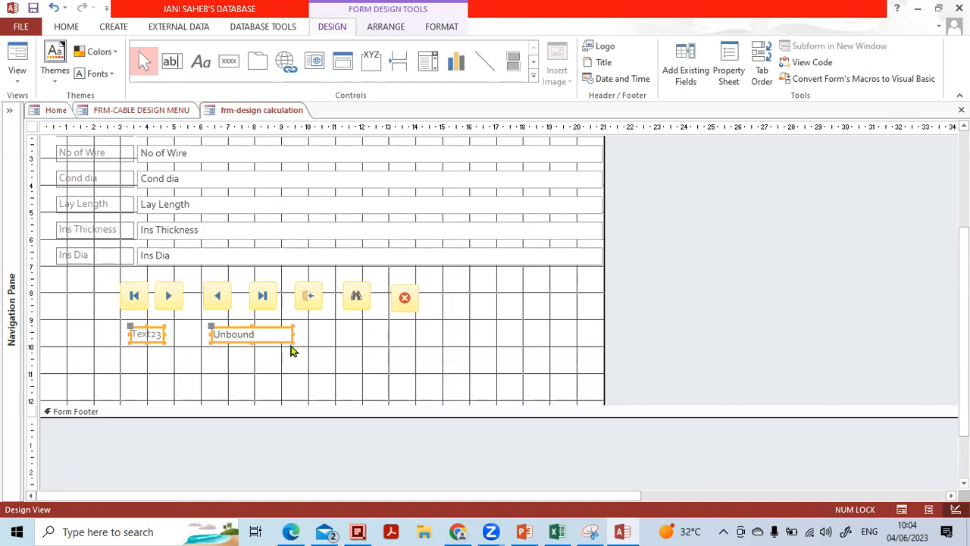
drag(290, 343, 349, 369)
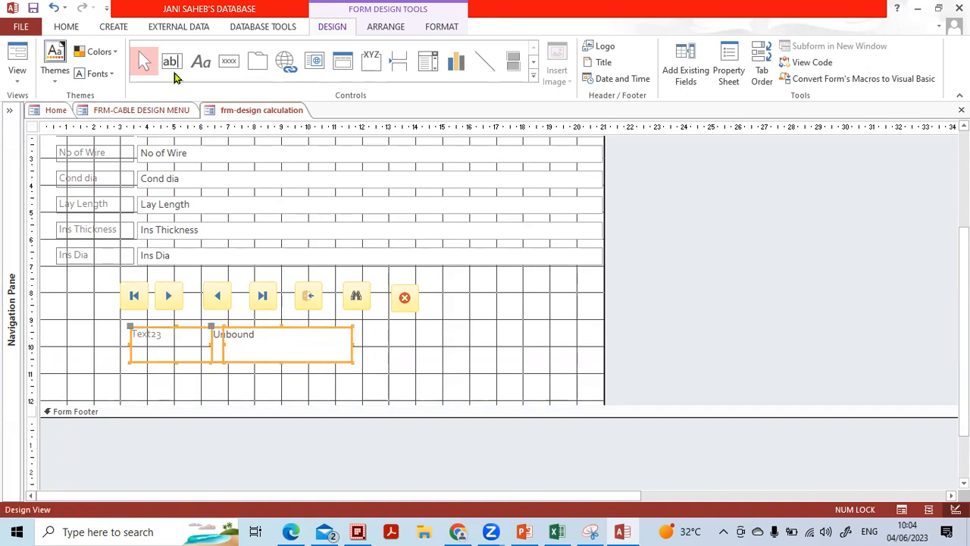
Set both new controls to 16-point font, then shift the text box right and widen it
click(66, 27)
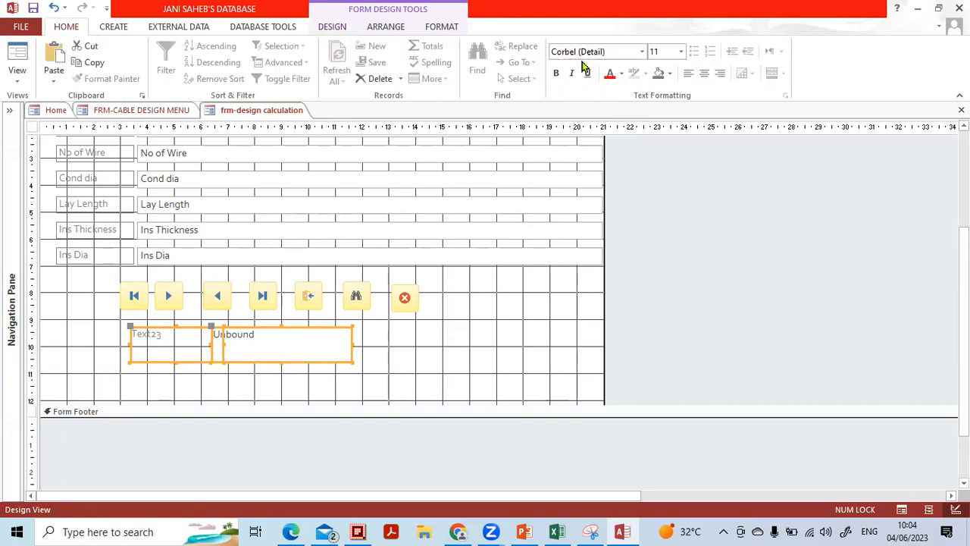
click(681, 52)
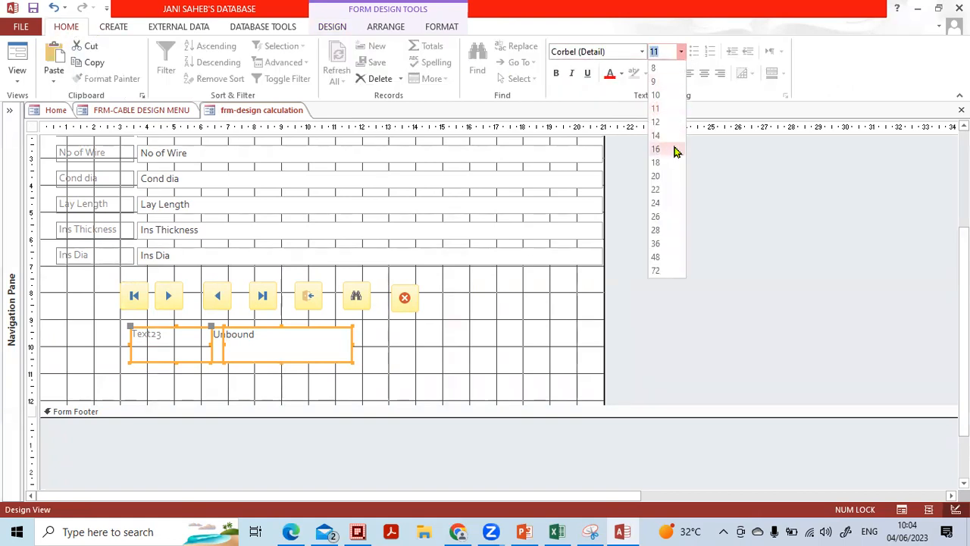
click(673, 150)
click(392, 370)
click(303, 352)
drag(211, 343, 241, 344)
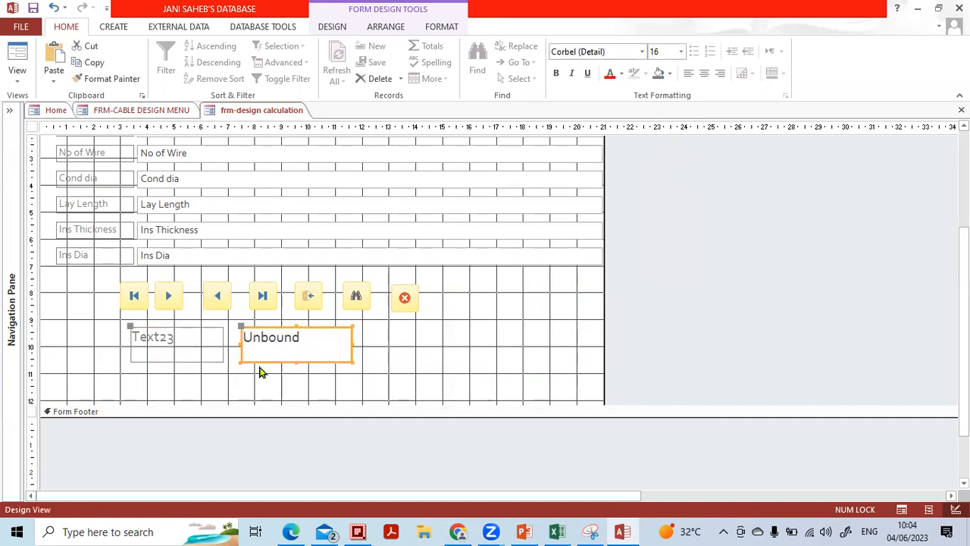
drag(351, 343, 391, 343)
click(432, 338)
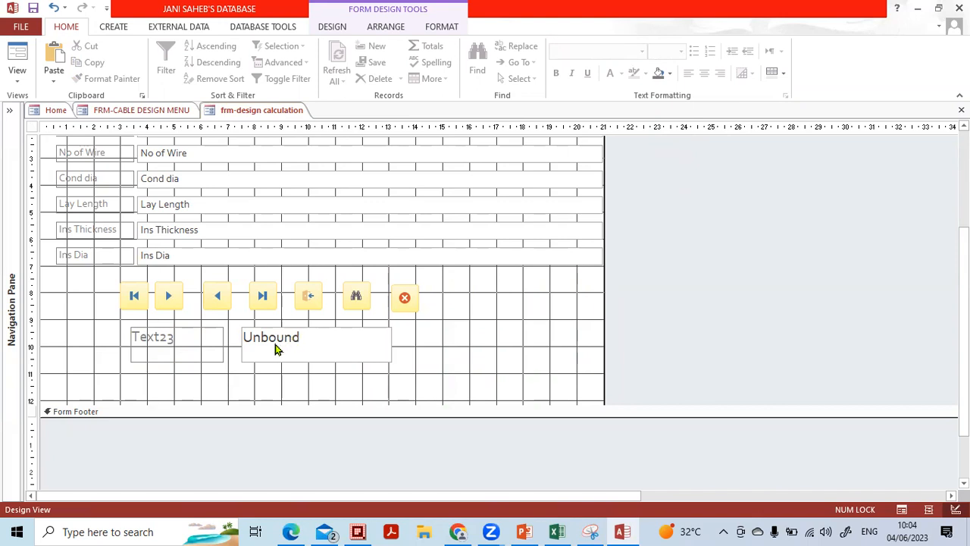
Rename the Text23 label to 'Cable Dia(estimate)'
click(197, 338)
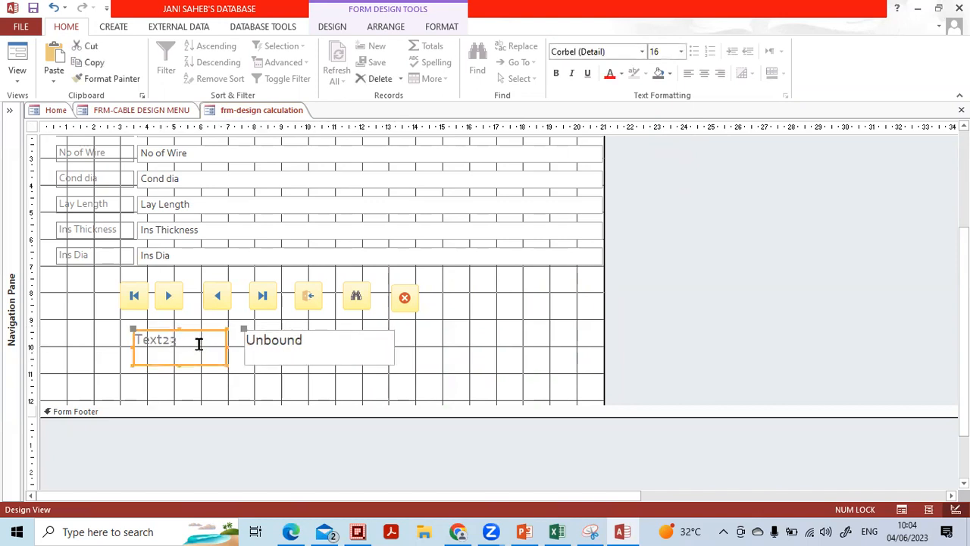
drag(199, 342, 108, 347)
text(Calb)
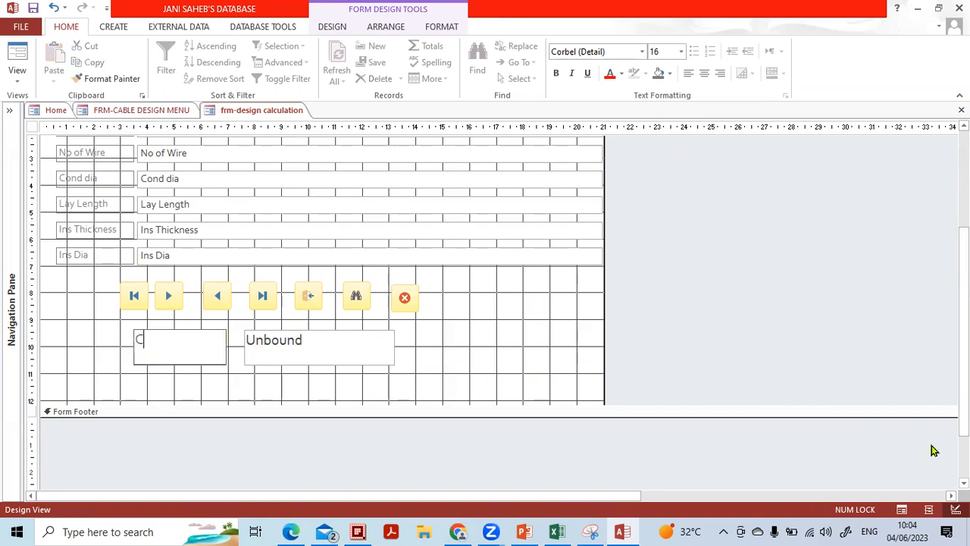
key(BackSpace)
key(BackSpace)
text(ble)
key(Caps_Lock)
text(D)
key(Caps_Lock)
text(ia)
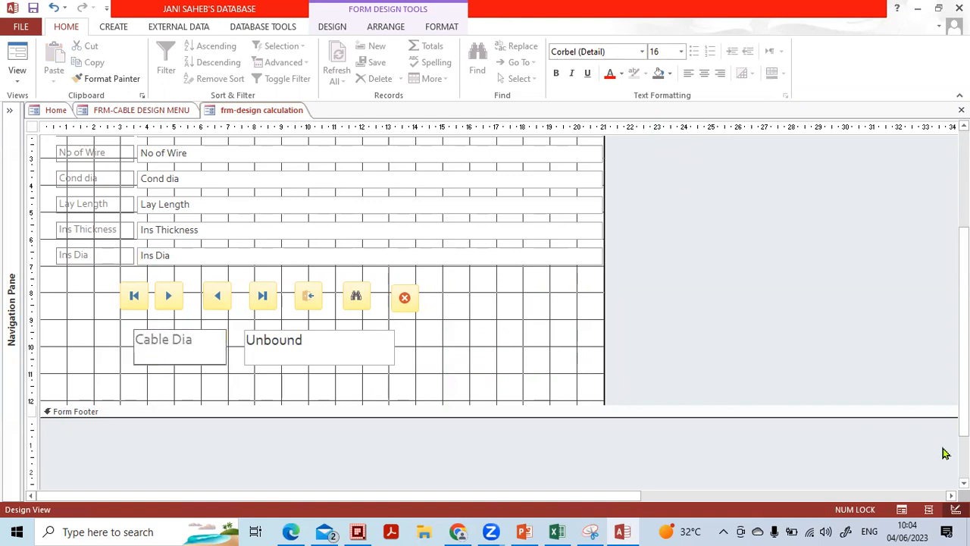
text((estima)
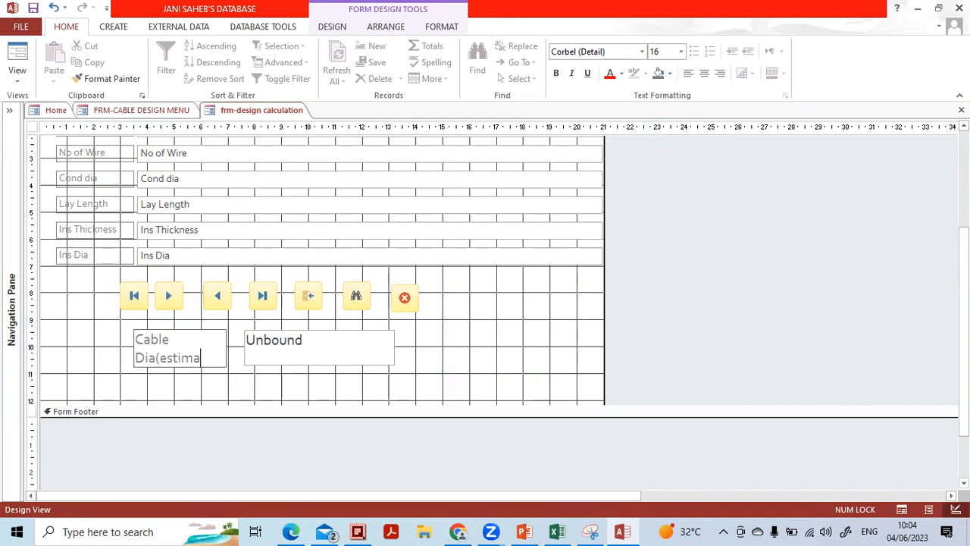
text(te))
click(502, 355)
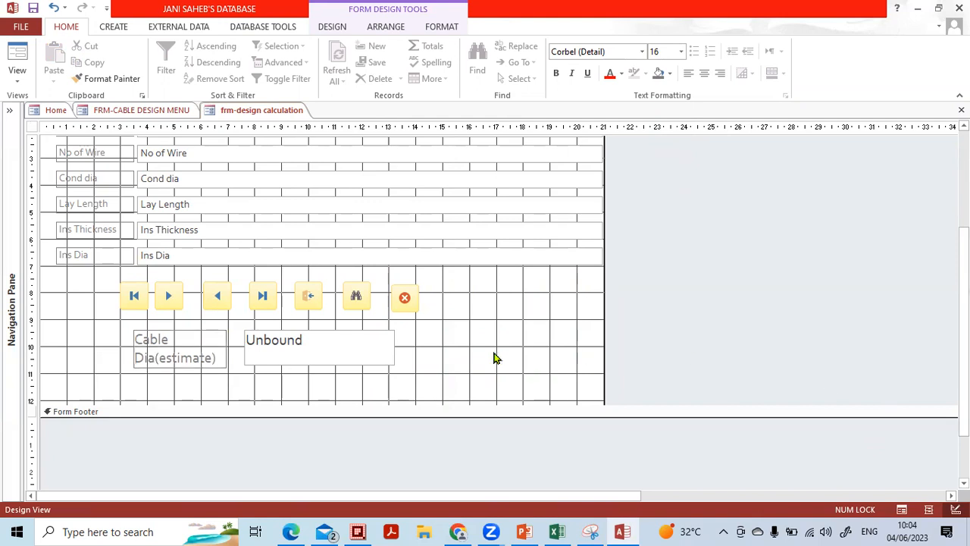
Type the expression =8*[Ins Dia] into the unbound text box
click(337, 341)
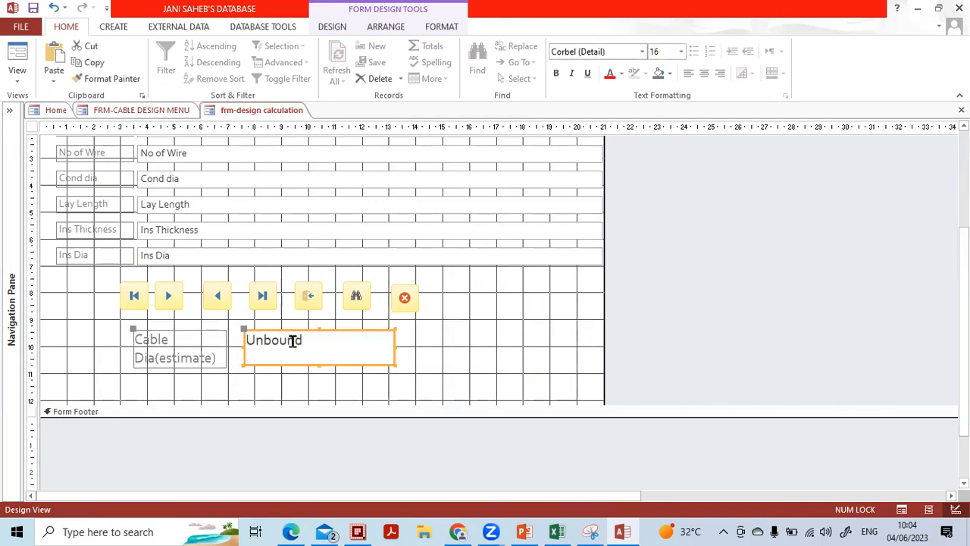
click(292, 341)
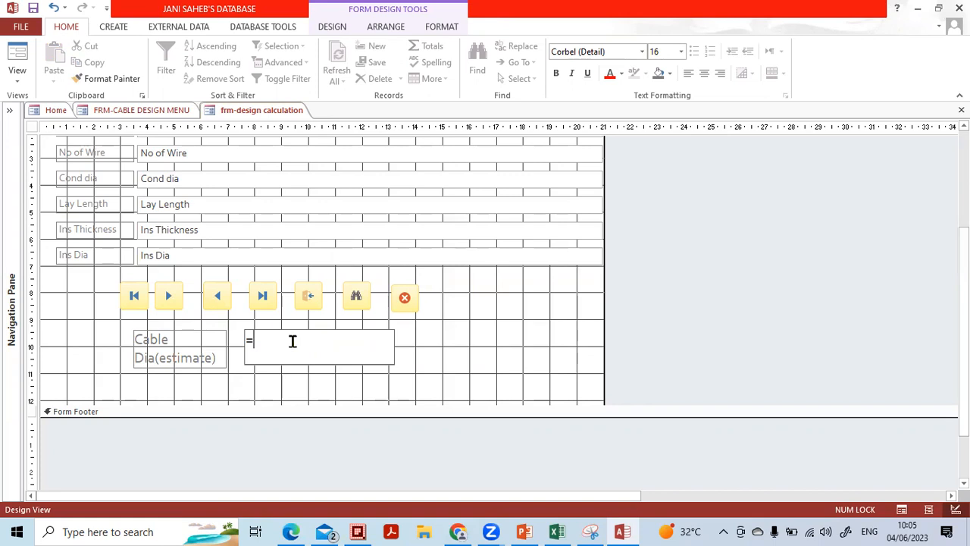
text(0)
text(*)
key(BackSpace)
key(BackSpace)
key(BackSpace)
text(8)
text([)
key(Caps_Lock)
text(I)
key(Caps_Lock)
text(ns)
key(Caps_Lock)
text(D)
key(Caps_Lock)
text(ia]=)
click(453, 365)
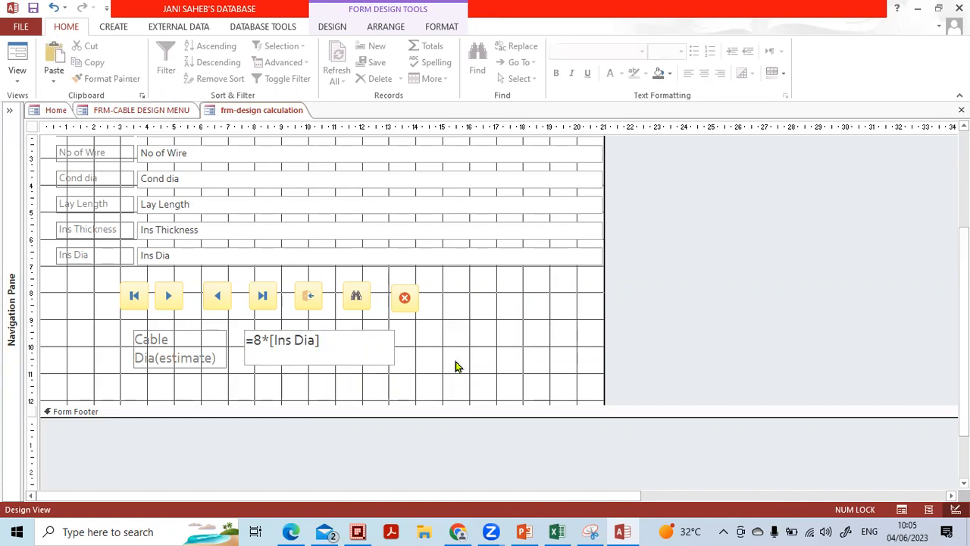
Replace the typed field name with the exact Ins Dia name copied from its label
click(77, 260)
drag(93, 254, 48, 253)
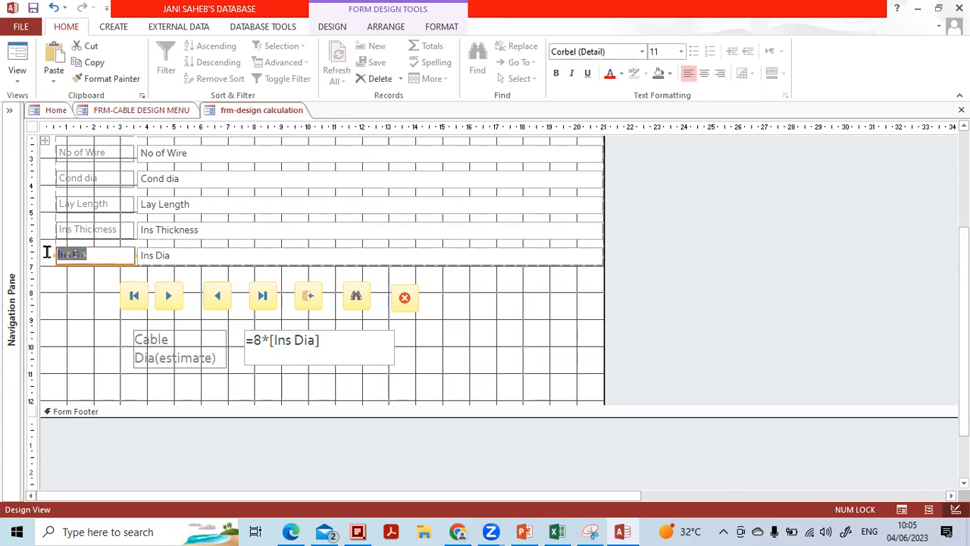
click(279, 341)
click(277, 339)
drag(277, 340, 317, 339)
key(ctrl+c)
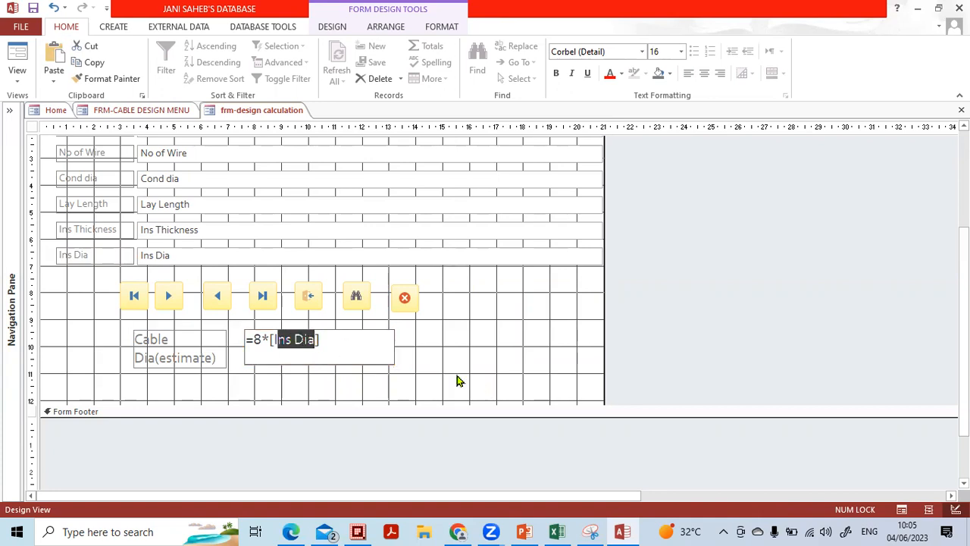
key(Delete)
key(ctrl+v)
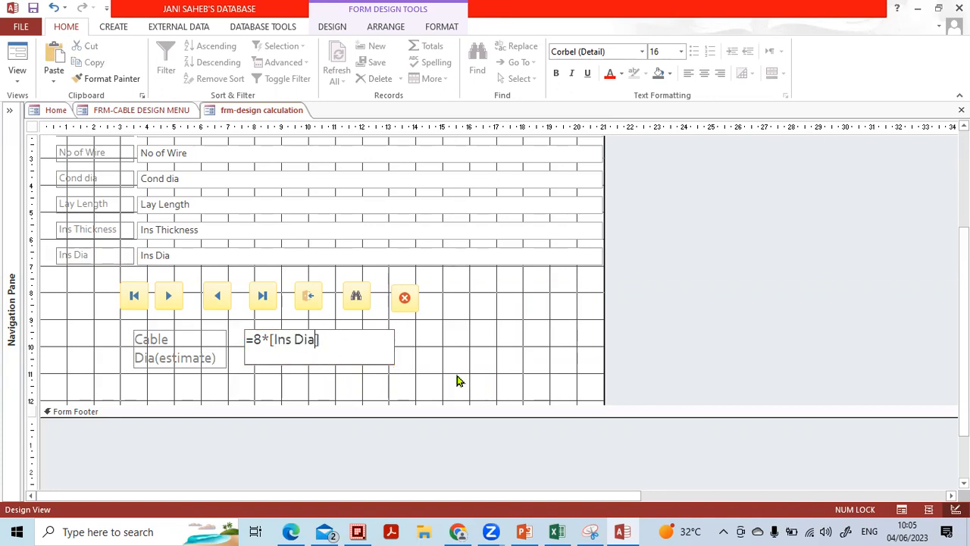
click(477, 371)
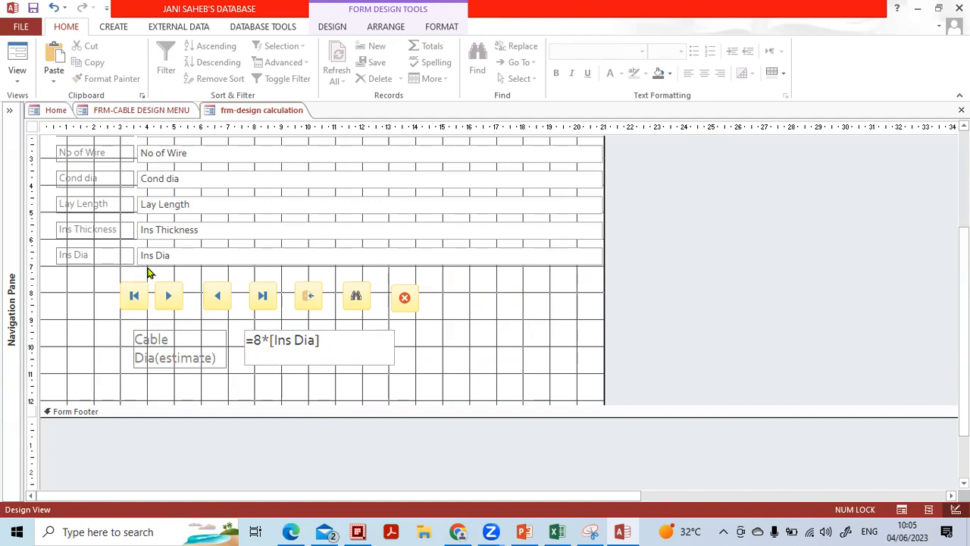
Preview the calculated estimate in Form View, then return to Design View
click(16, 79)
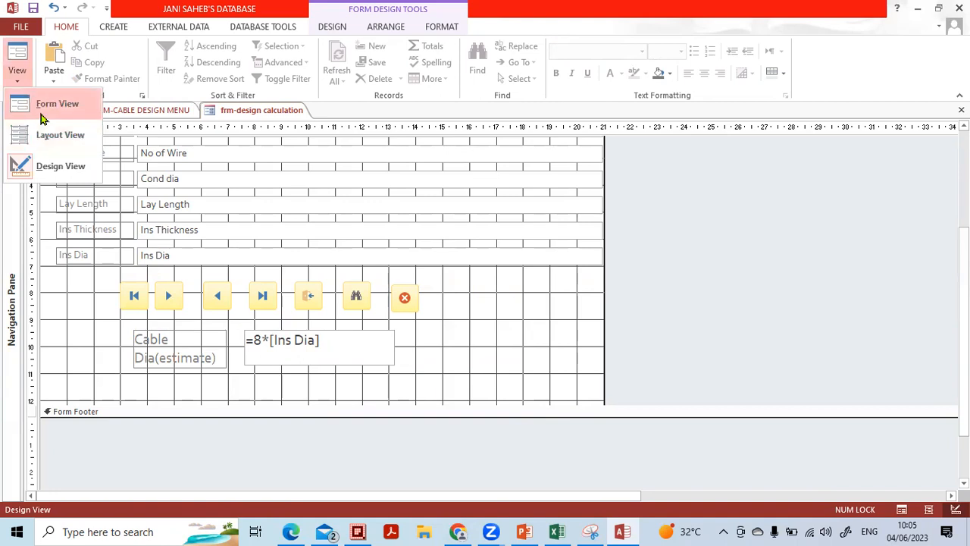
click(32, 105)
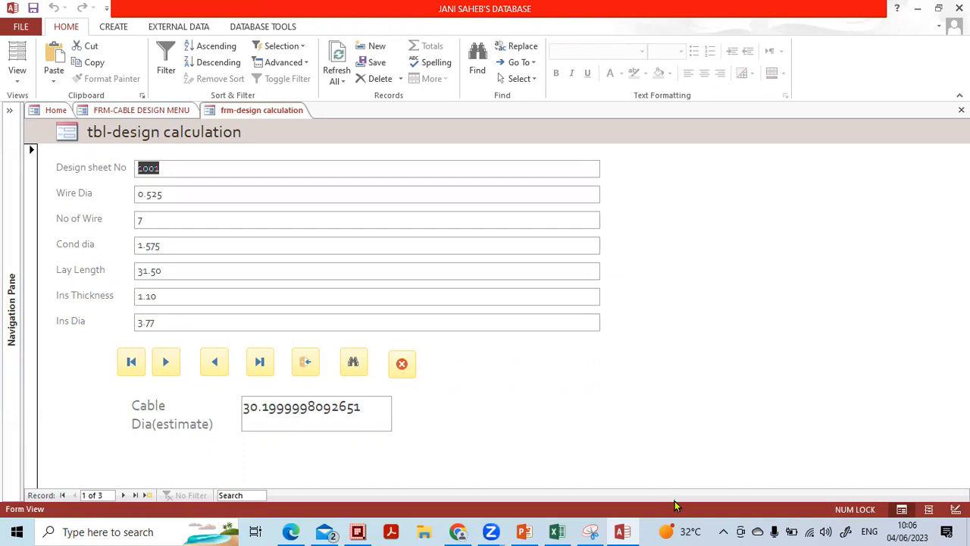
click(955, 508)
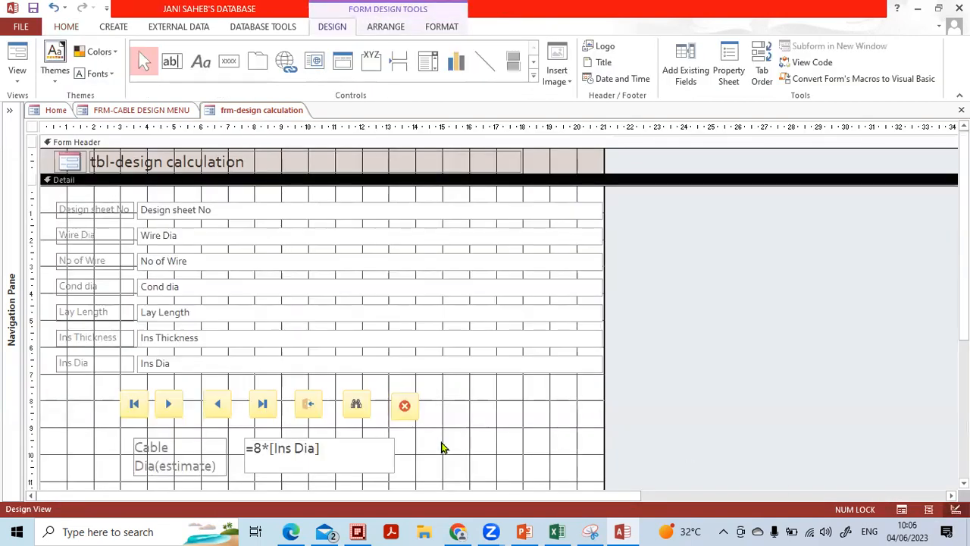
Change the calculated text box's Decimal Places setting in the Property Sheet
click(380, 442)
double_click(381, 436)
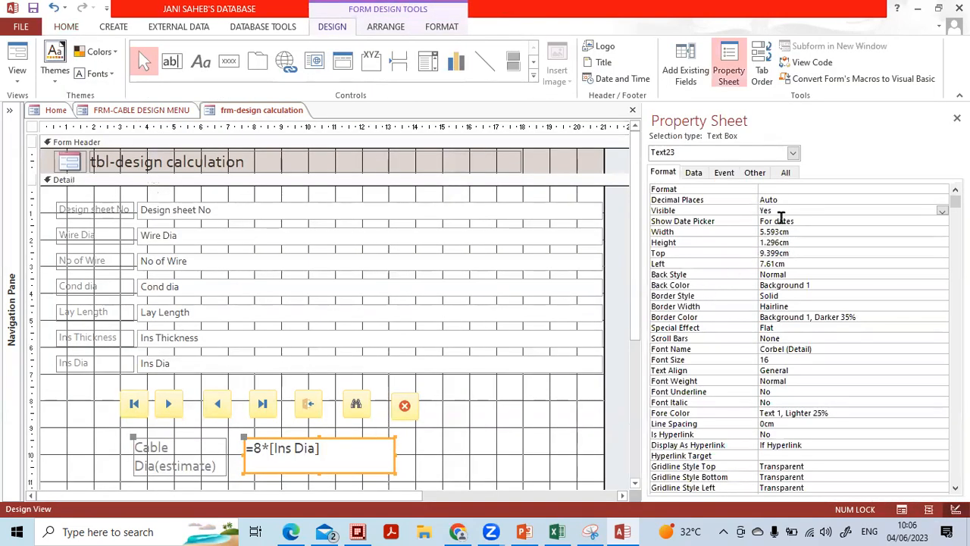
click(813, 199)
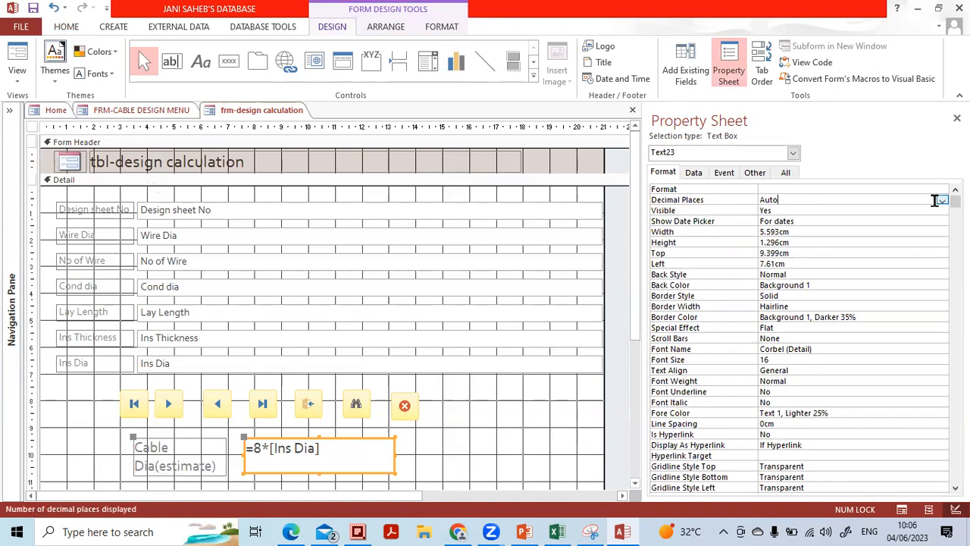
click(942, 200)
click(916, 246)
click(538, 422)
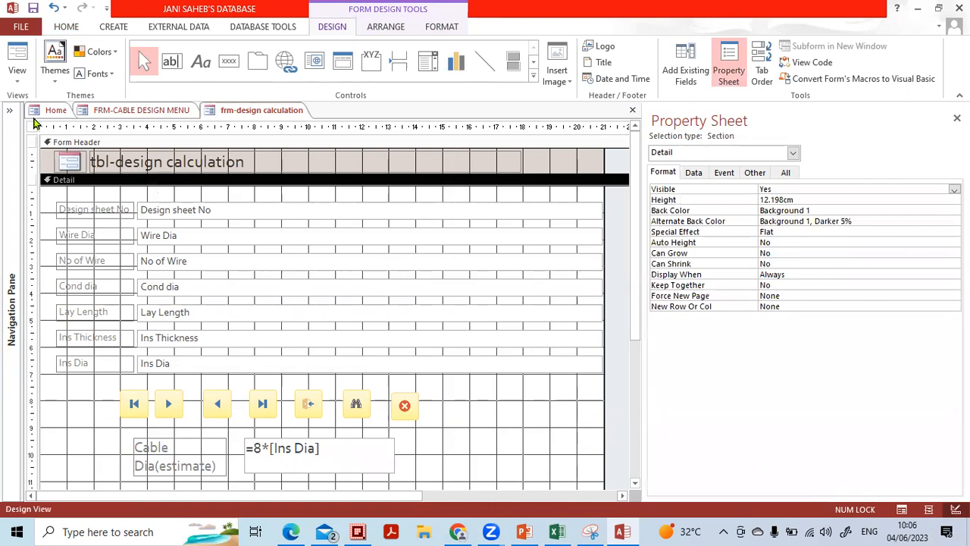
Check the Cable Dia estimate on records 2 and 3 in Form View, returning to record 1
click(8, 76)
click(38, 110)
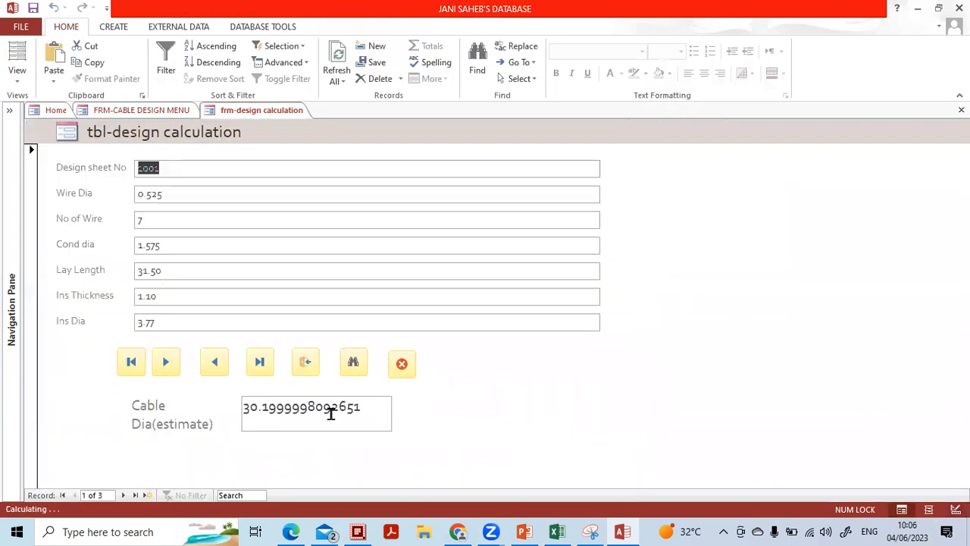
click(123, 495)
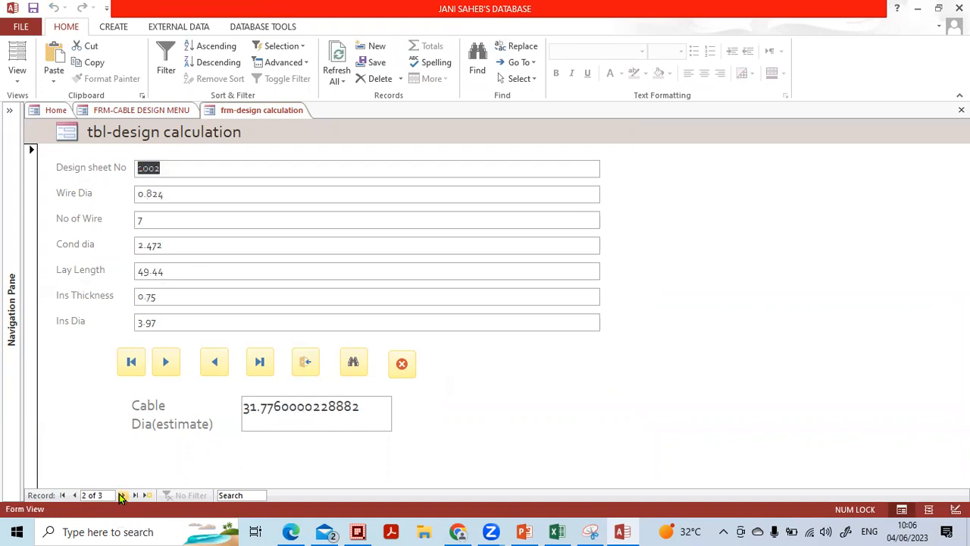
click(121, 495)
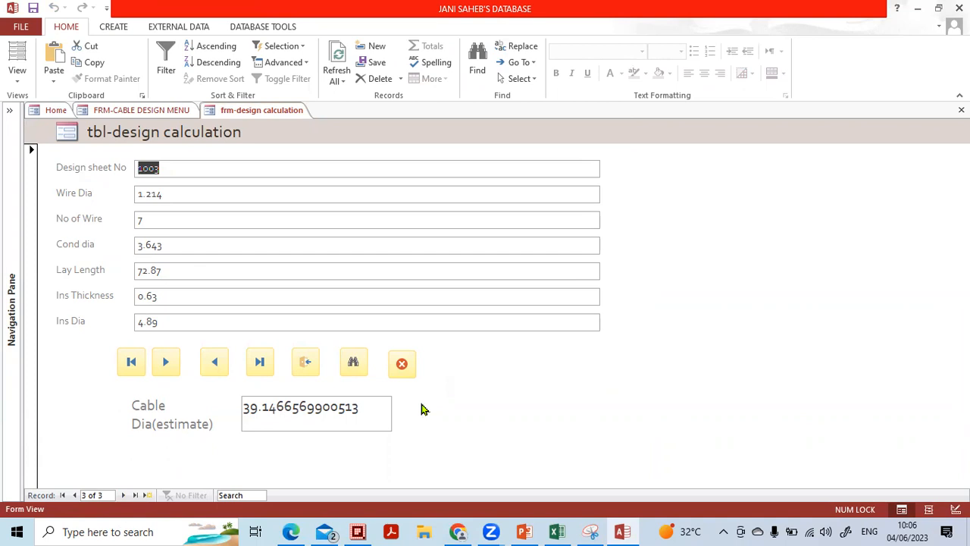
click(75, 494)
click(75, 495)
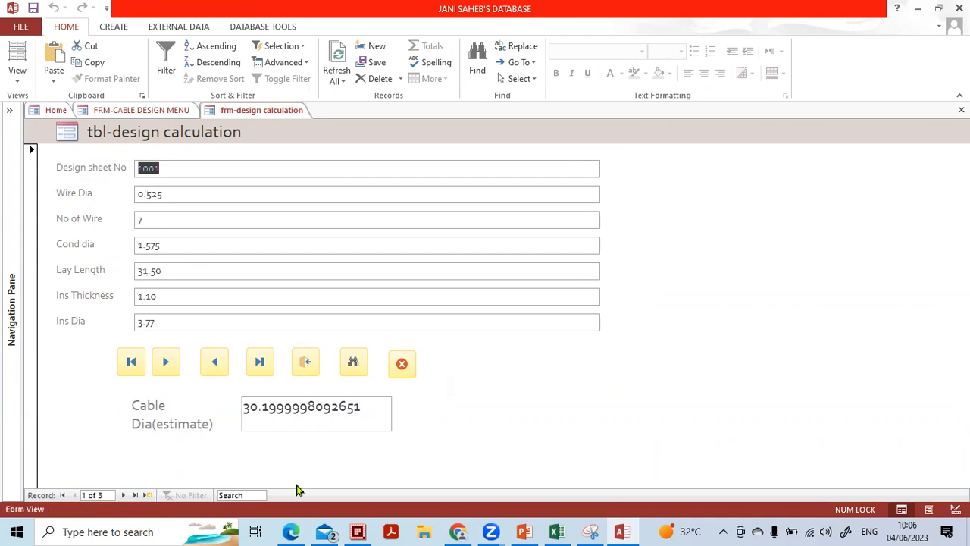
click(956, 509)
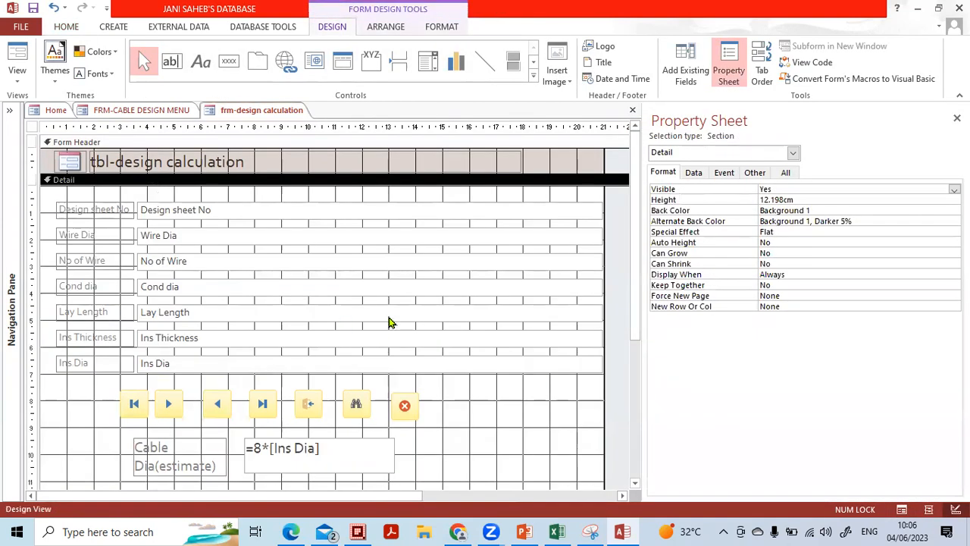
Set the Cable Dia(estimate) box's Format to Fixed and confirm it displays 30.200 in Form View
click(313, 444)
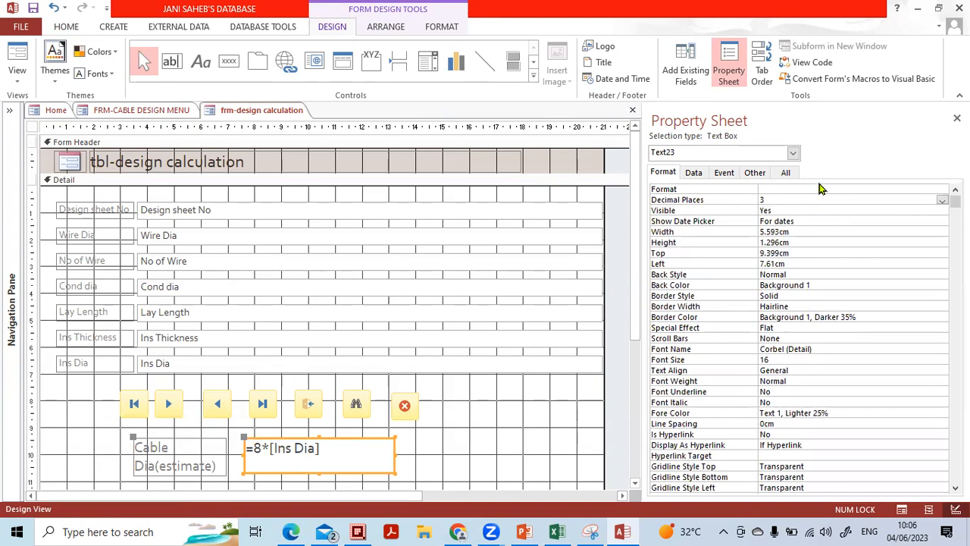
click(913, 189)
click(941, 191)
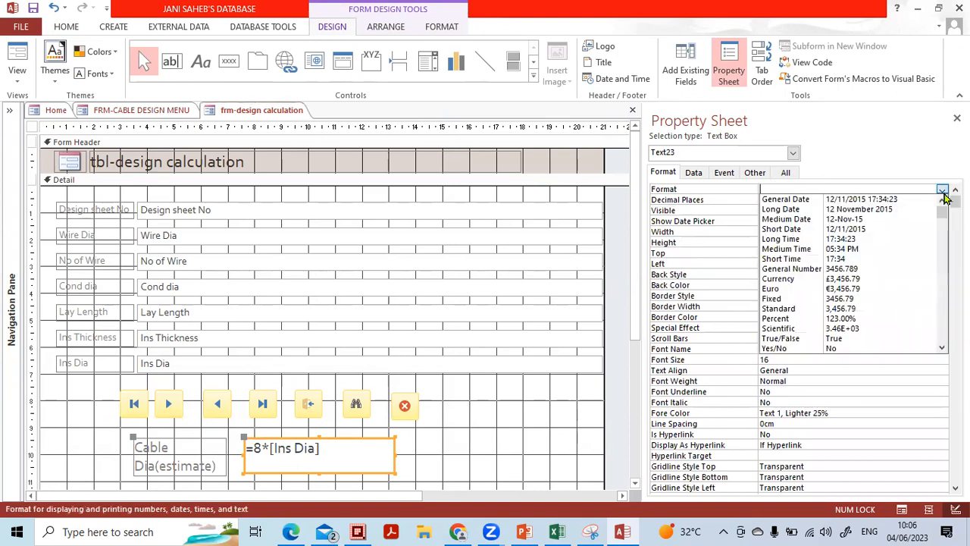
click(871, 301)
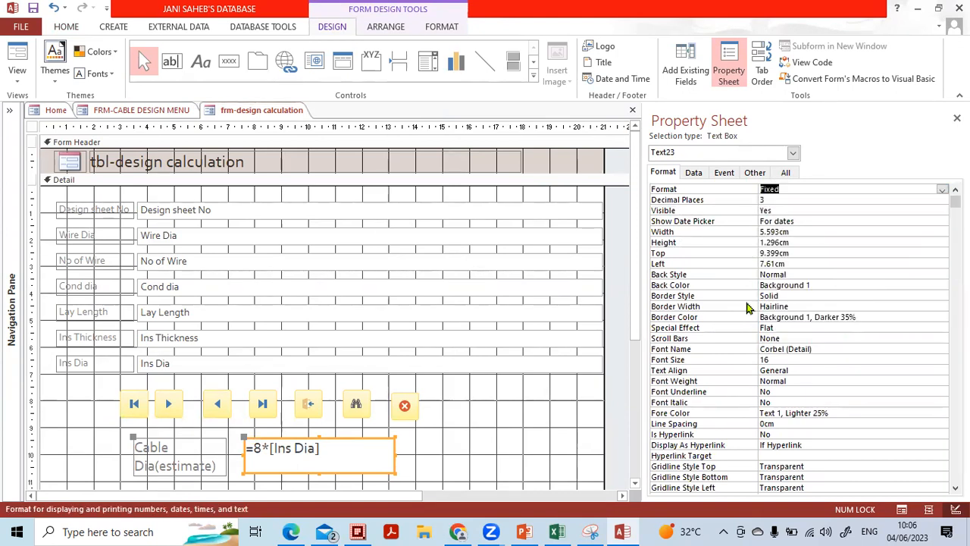
click(515, 418)
click(901, 509)
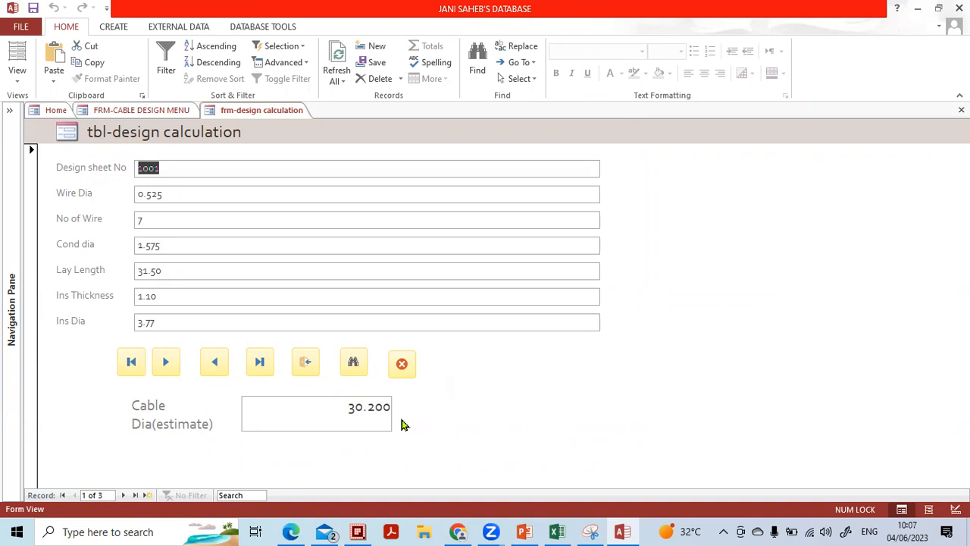
click(373, 411)
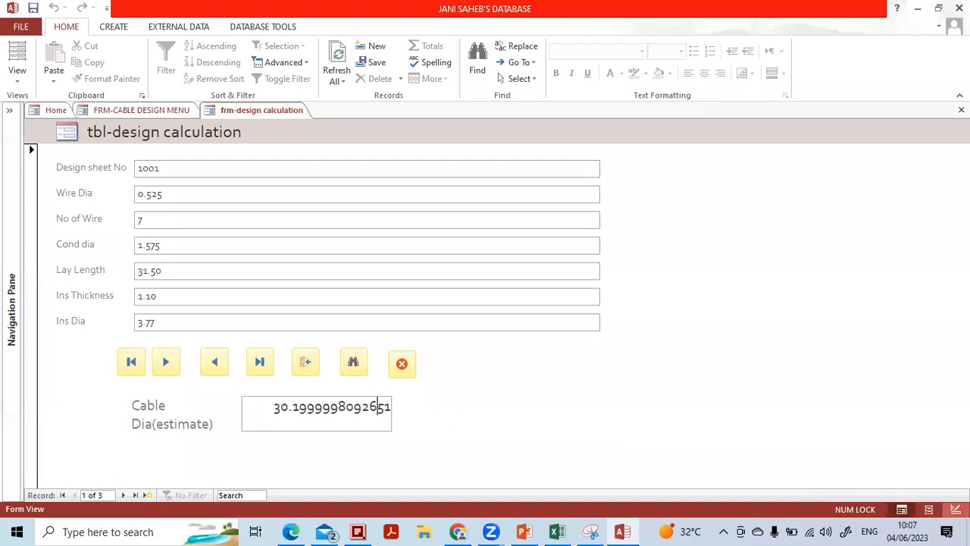
click(956, 509)
Copy the exact Cond dia field name from its label, after checking the Wire Dia label
click(288, 448)
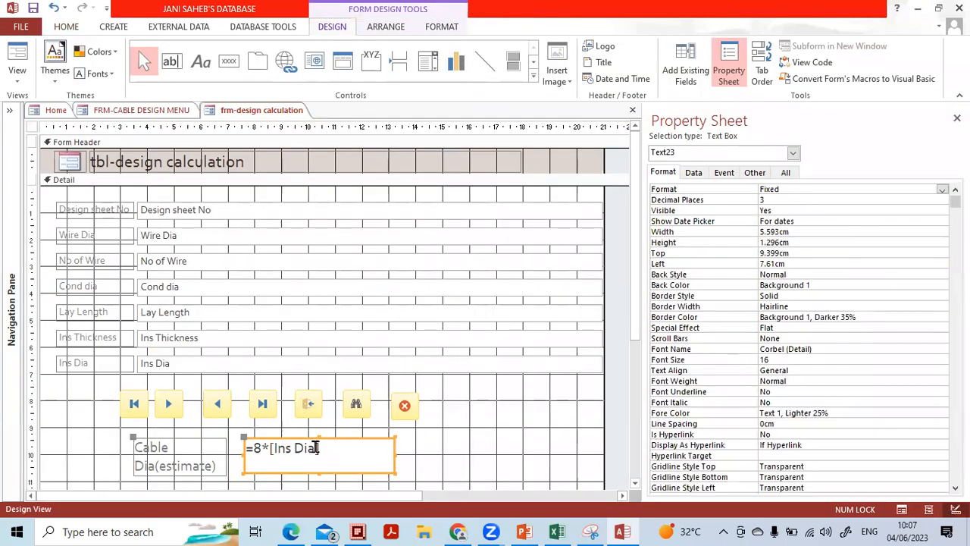
drag(274, 448, 260, 448)
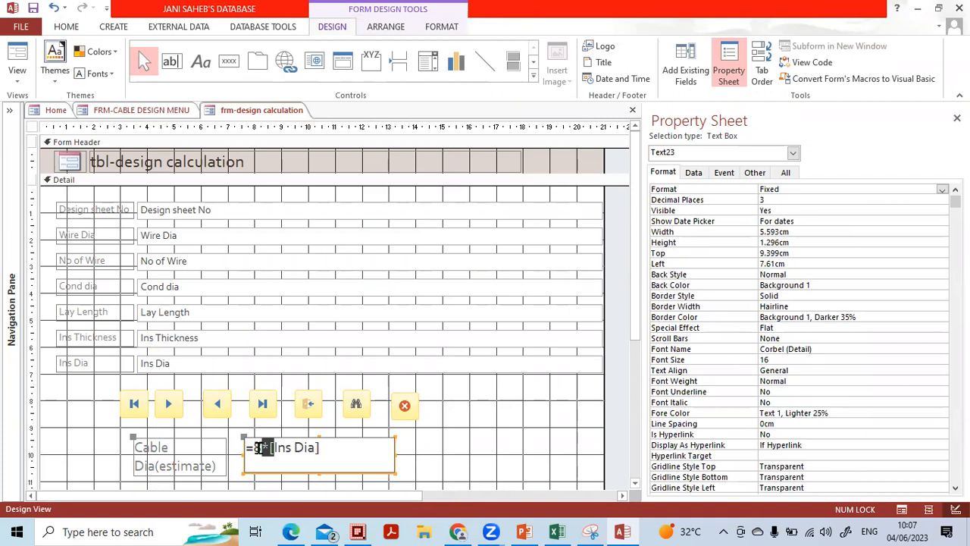
click(108, 235)
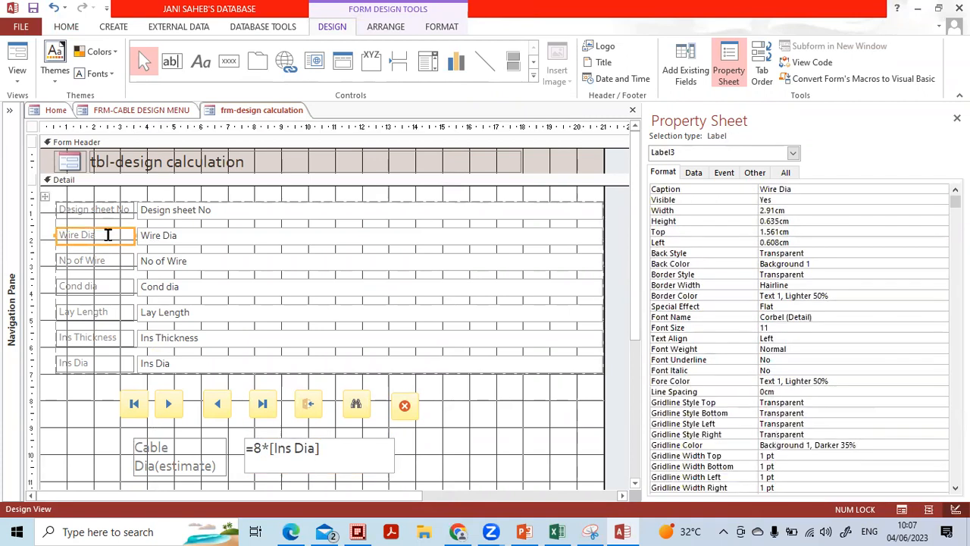
drag(108, 235, 47, 241)
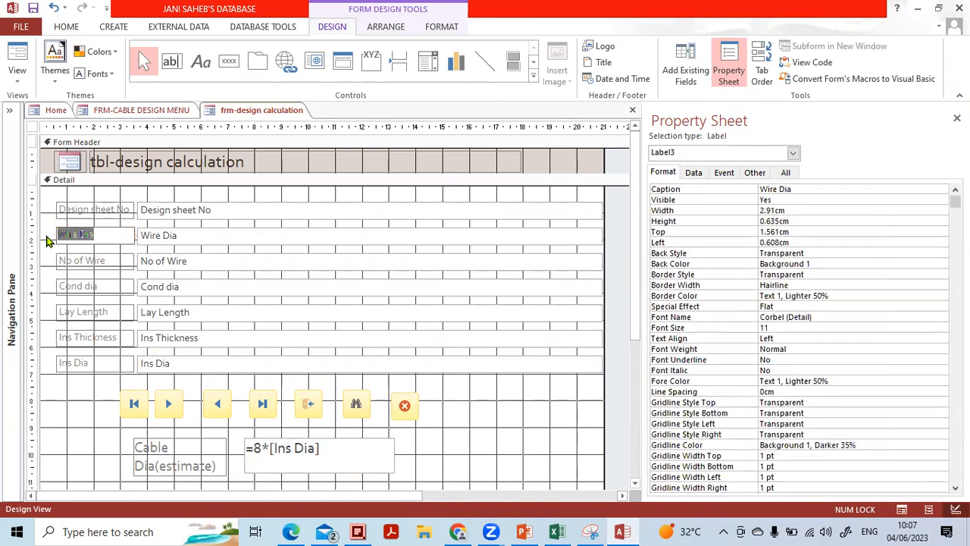
click(72, 287)
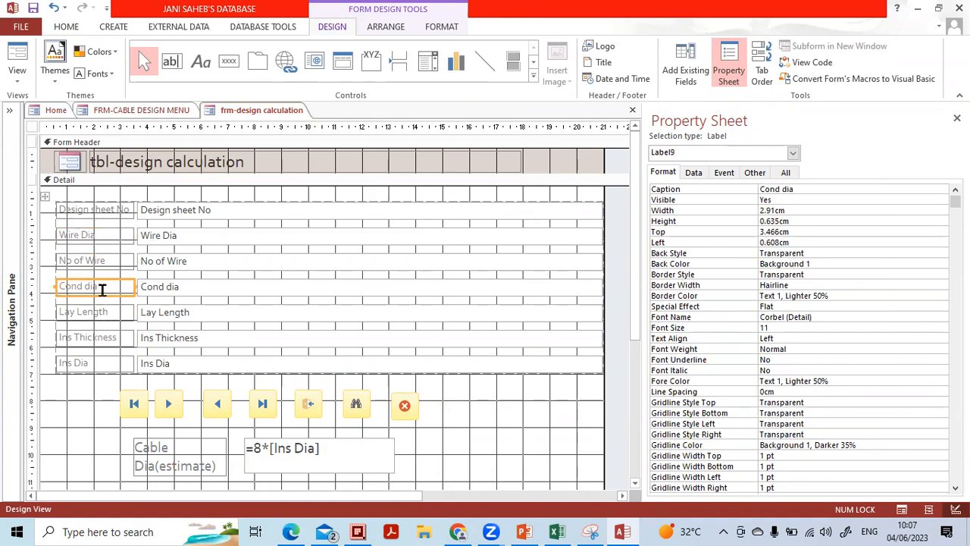
drag(107, 289, 47, 285)
key(ctrl+c)
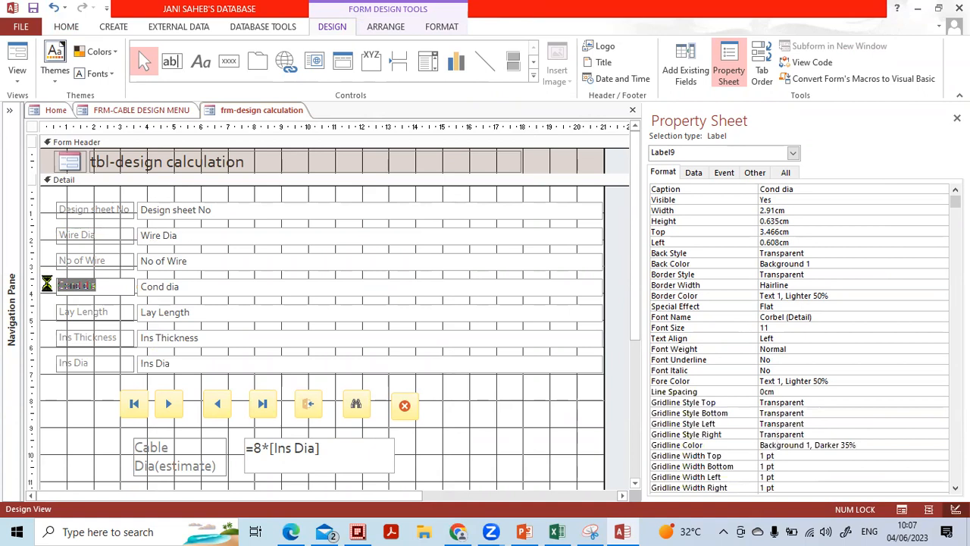
Edit the expression to =[Cond dia]+[Ins Dia] and preview the result in Form View
click(269, 449)
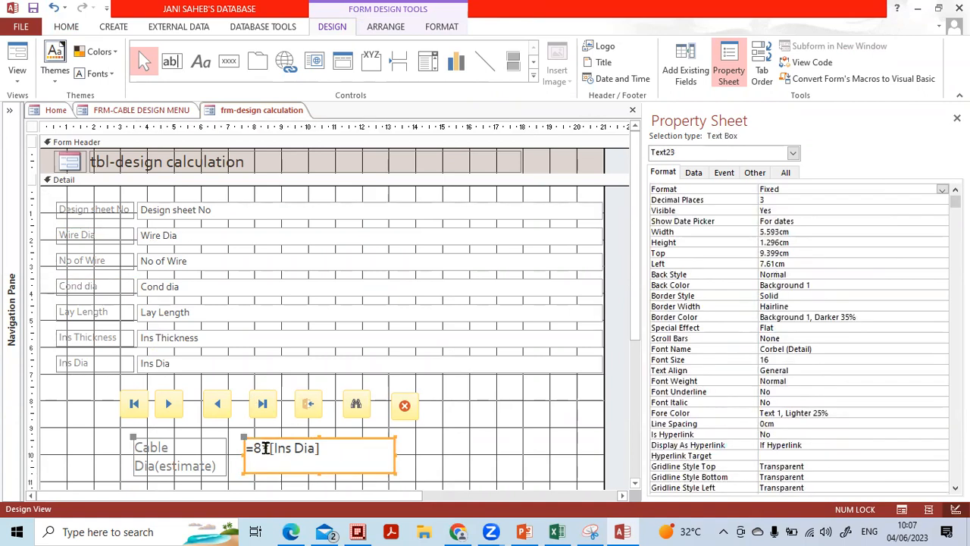
click(265, 448)
double_click(258, 448)
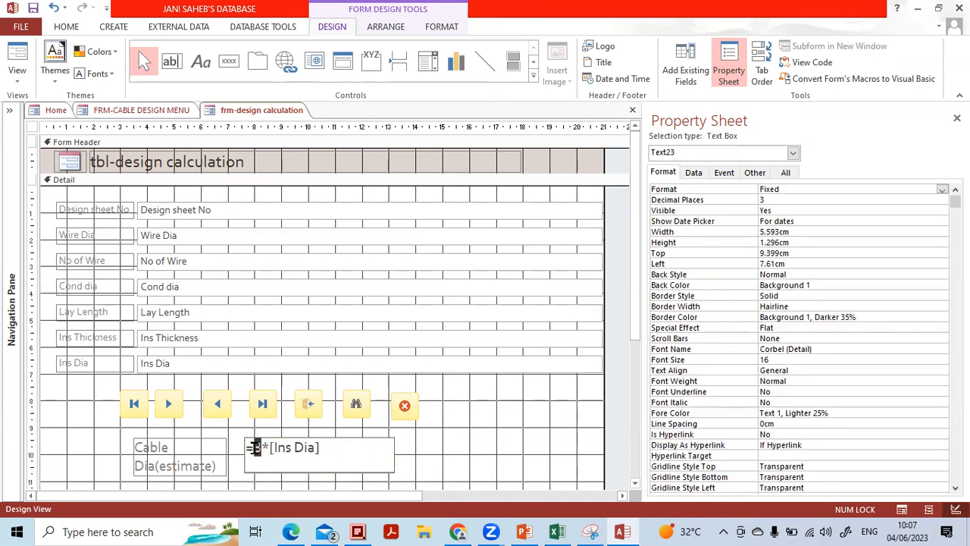
key(ctrl+v)
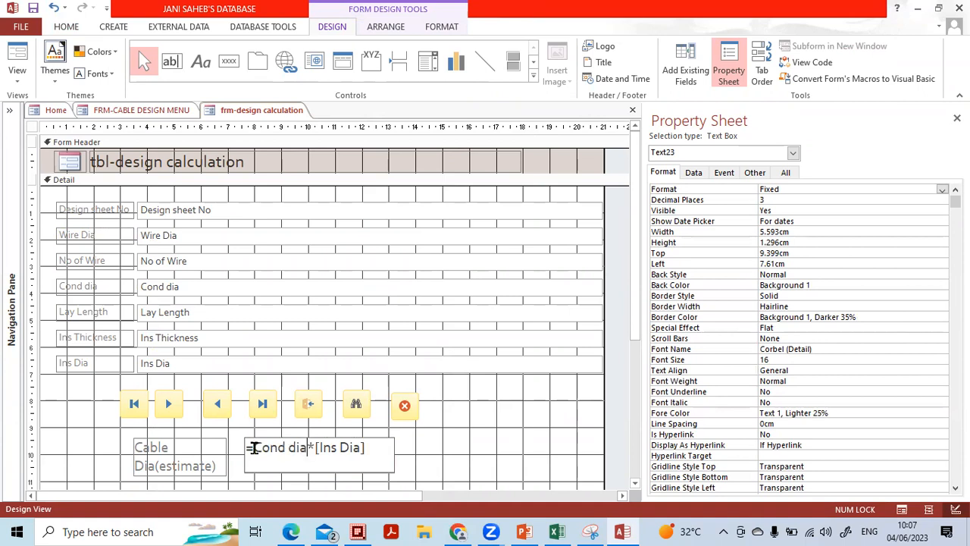
text(]*)
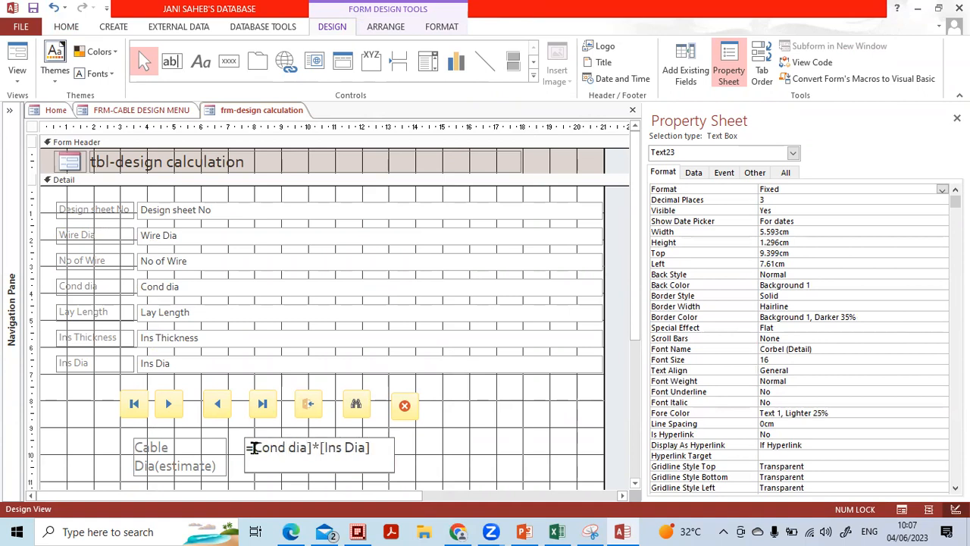
text([)
key(BackSpace)
text(+)
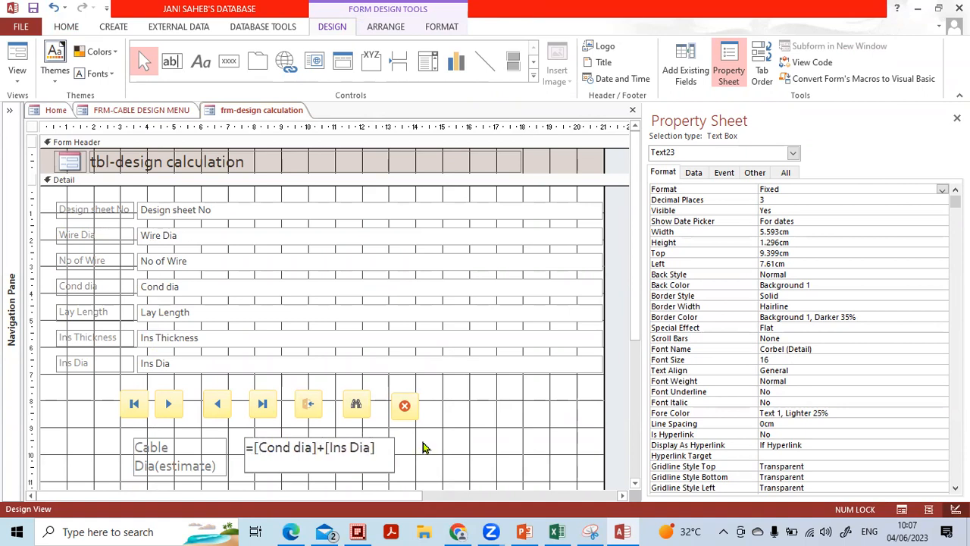
click(457, 444)
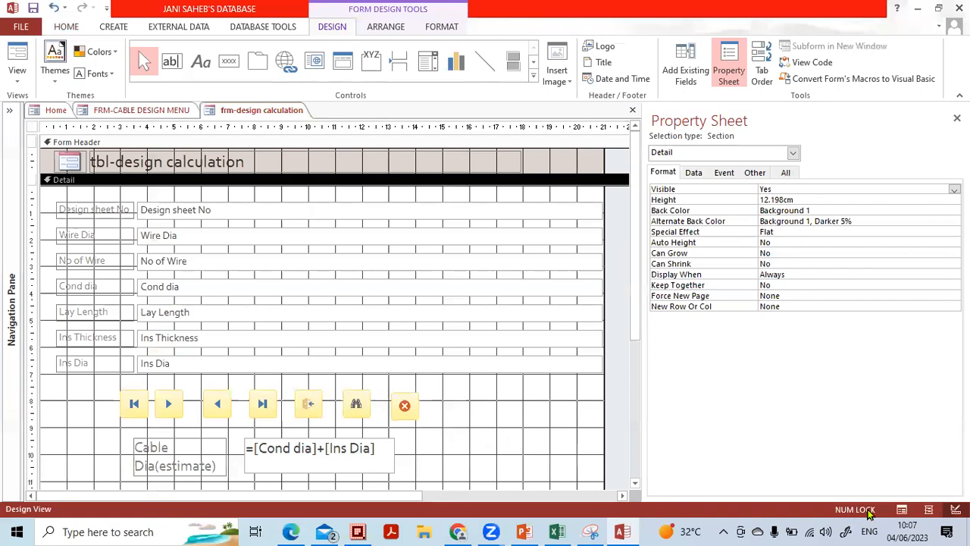
click(901, 509)
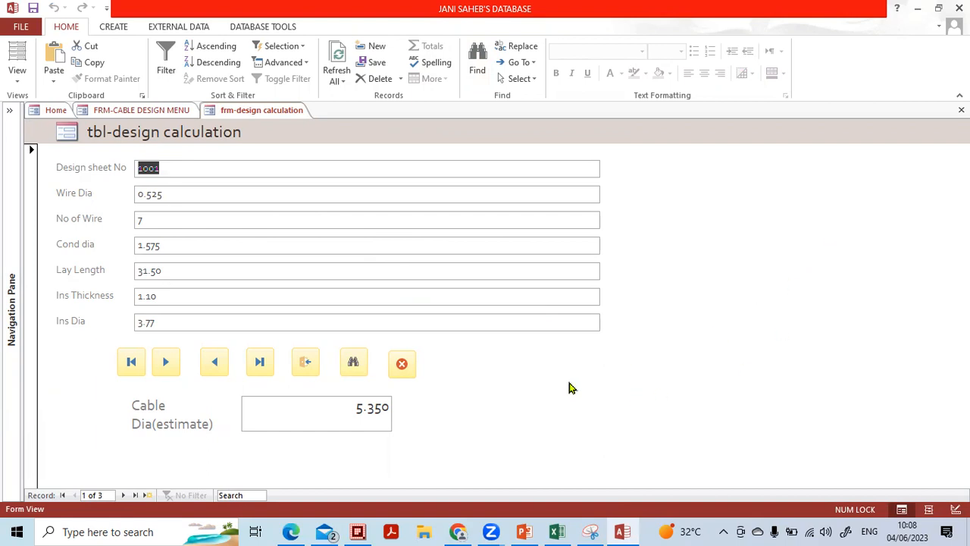
Close the calculation form saving its design changes, then switch to the 'Today's Topics' PowerPoint slide
click(961, 110)
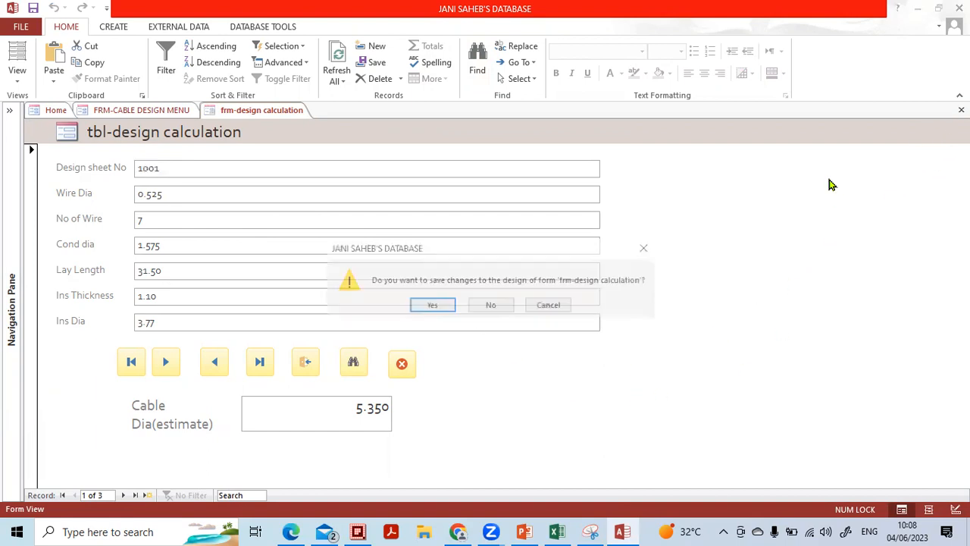
click(422, 308)
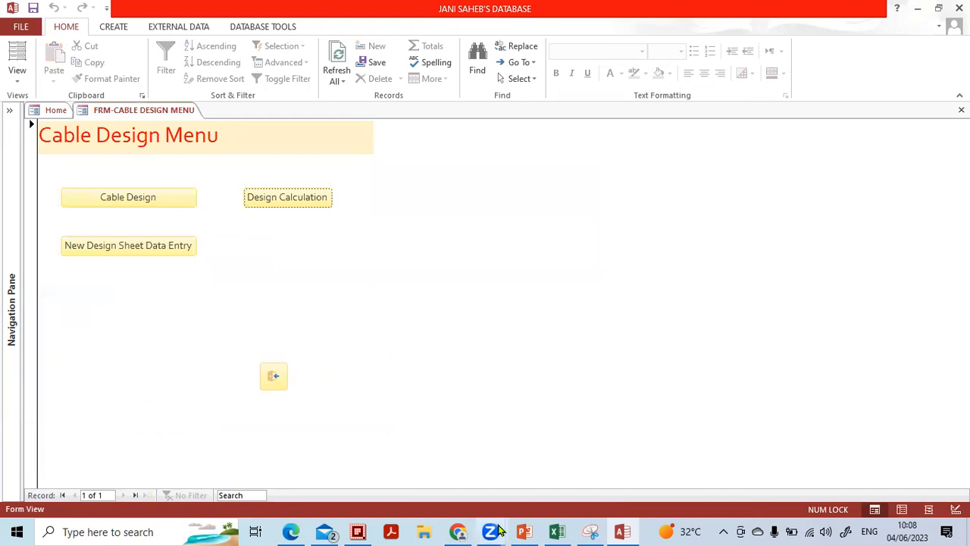
click(523, 531)
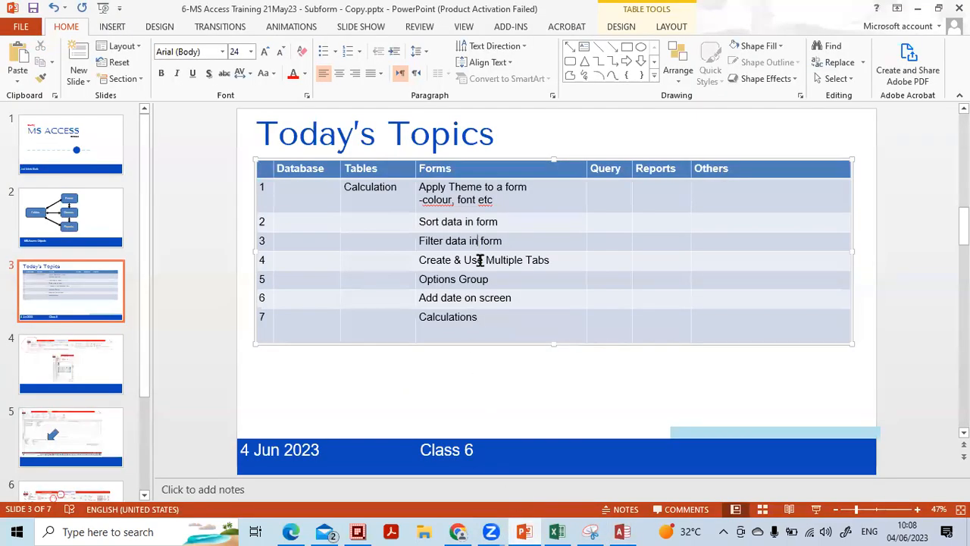
click(484, 259)
drag(487, 318, 422, 318)
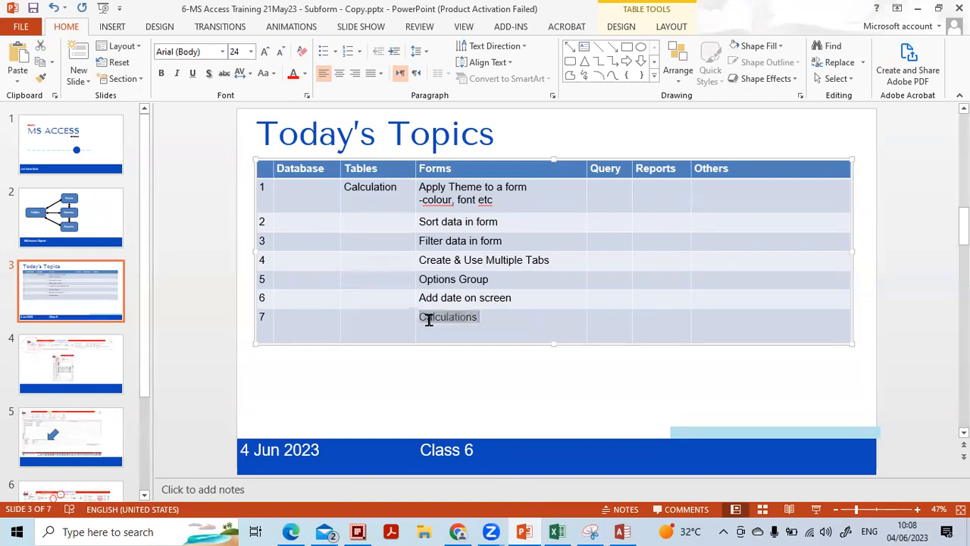
click(390, 187)
drag(399, 189, 341, 191)
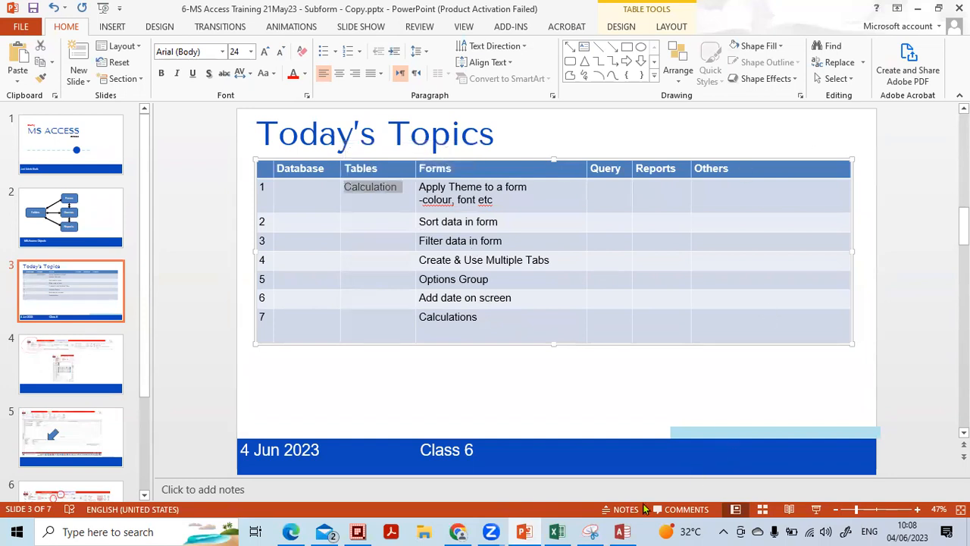
click(614, 531)
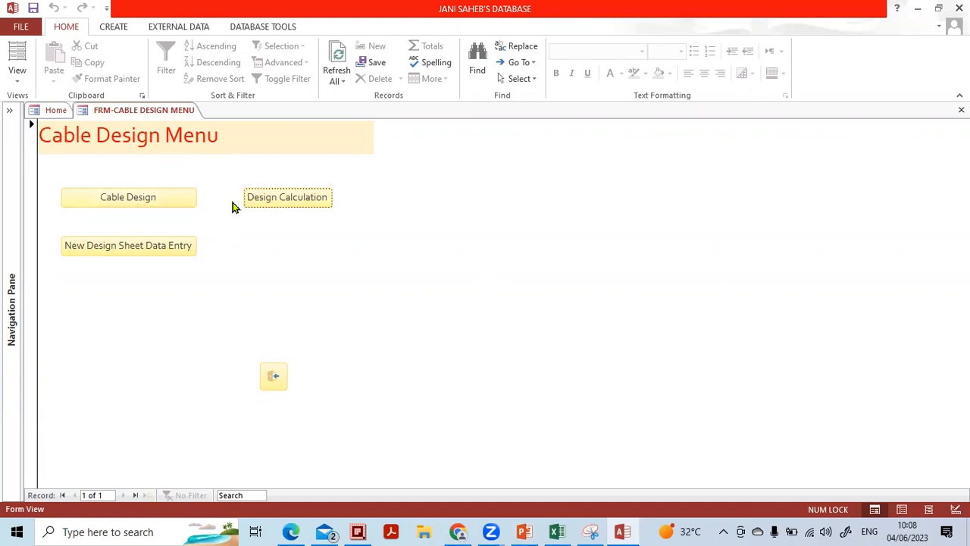
Open New Design Sheet Data Entry from the menu and switch it to Design View
click(150, 244)
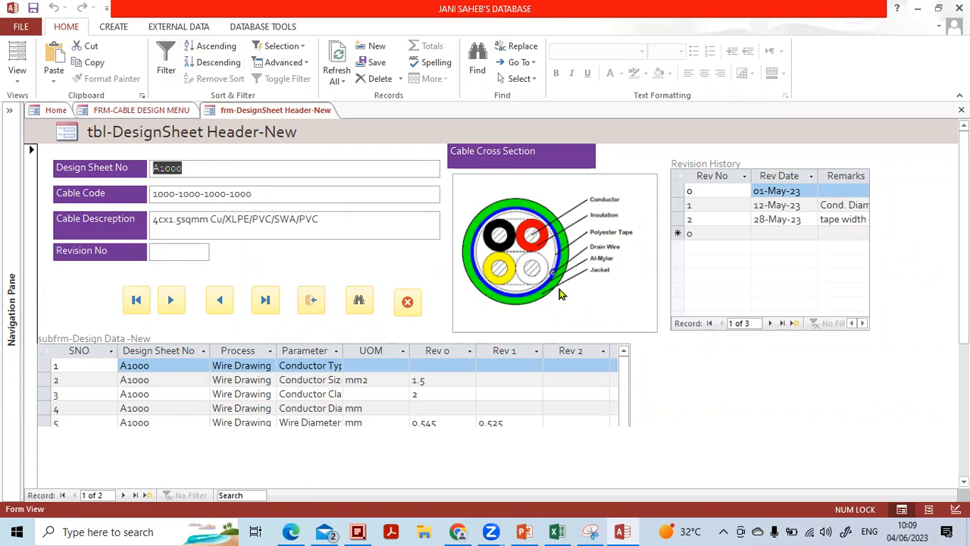
click(17, 85)
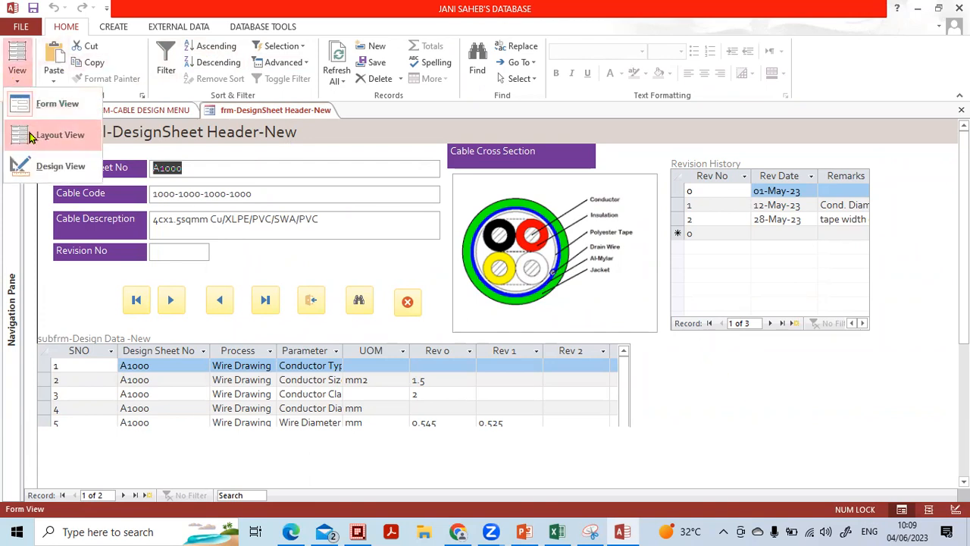
click(37, 163)
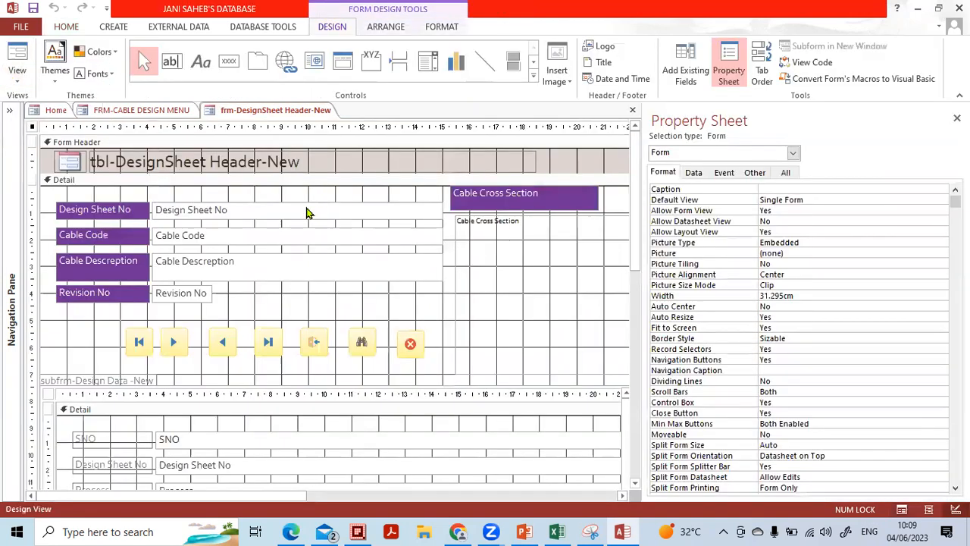